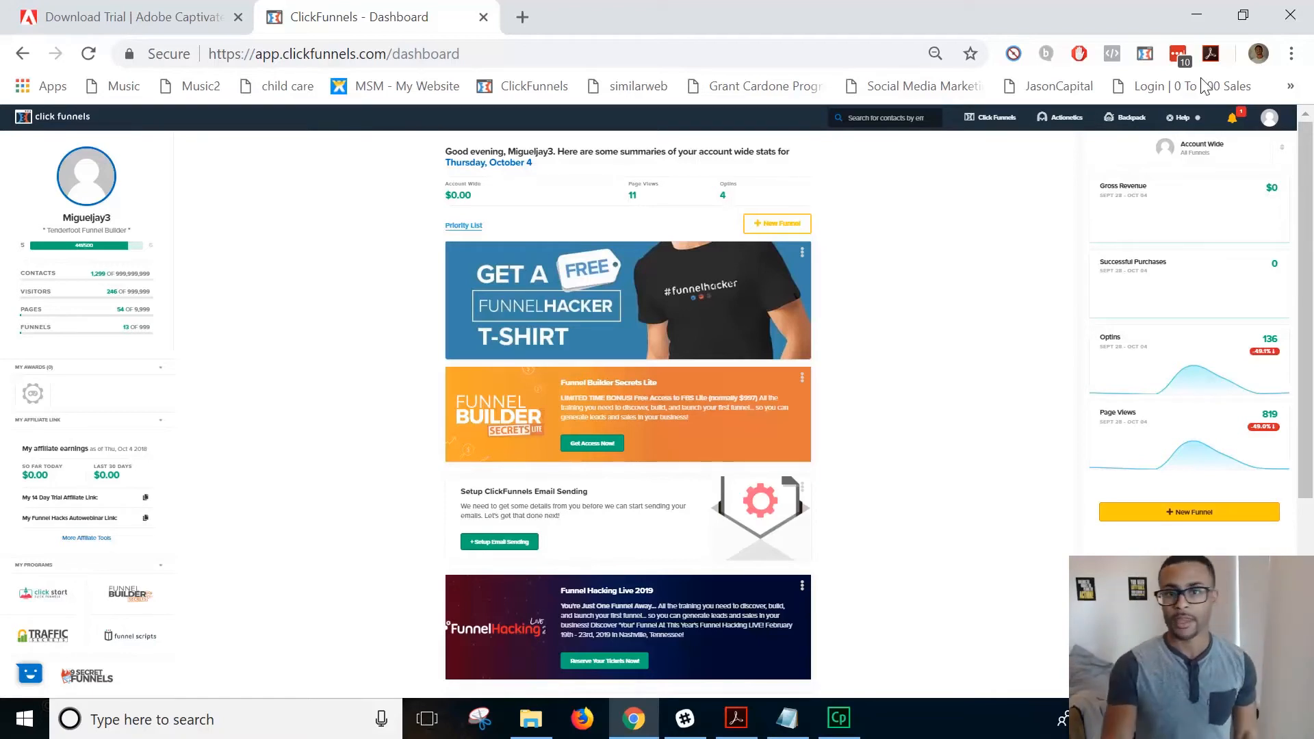
Skim the whole dashboard from start to end and enlarge the page for easier reading
scroll(167, 235, "down", 4)
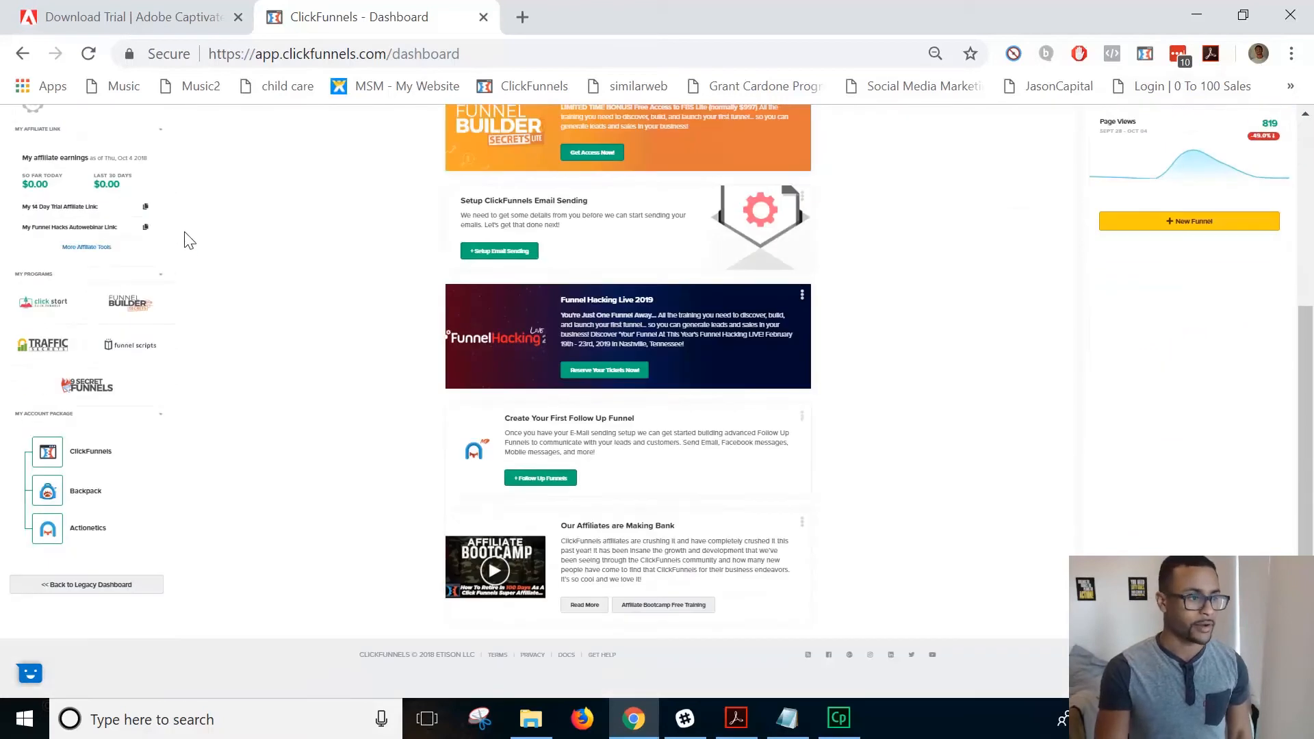
scroll(230, 479, "up", 4)
scroll(273, 404, "down", 4)
scroll(305, 435, "up", 4)
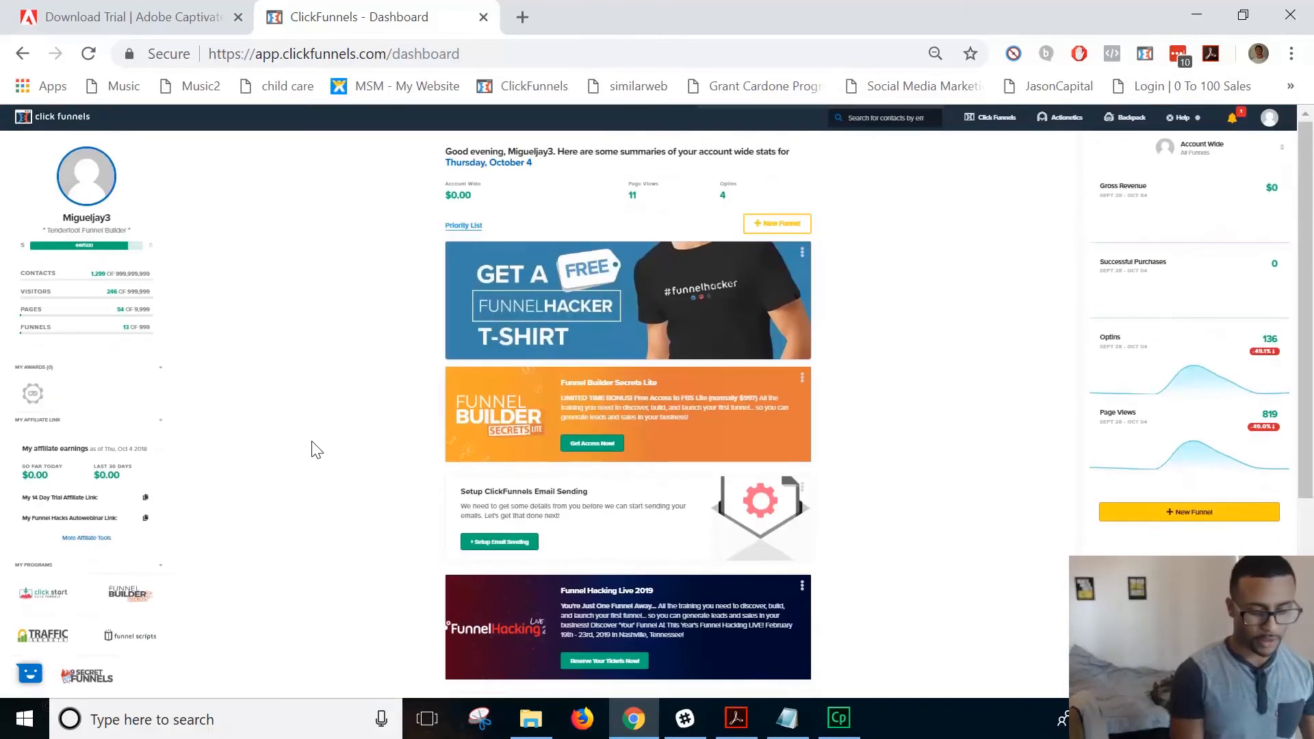
key("ctrl+plus")
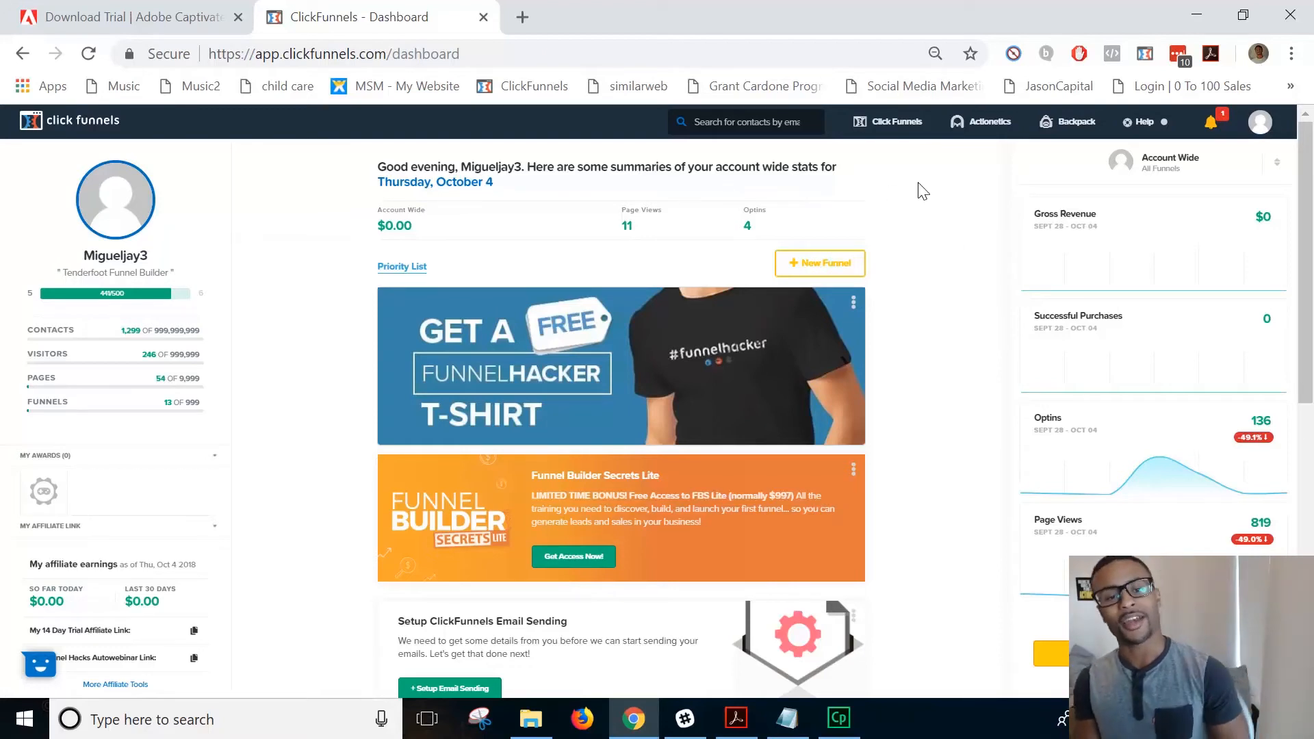
Look through the options offered under Actionetics and Backpack in the dashboard's main navigation
mouse_move(959, 130)
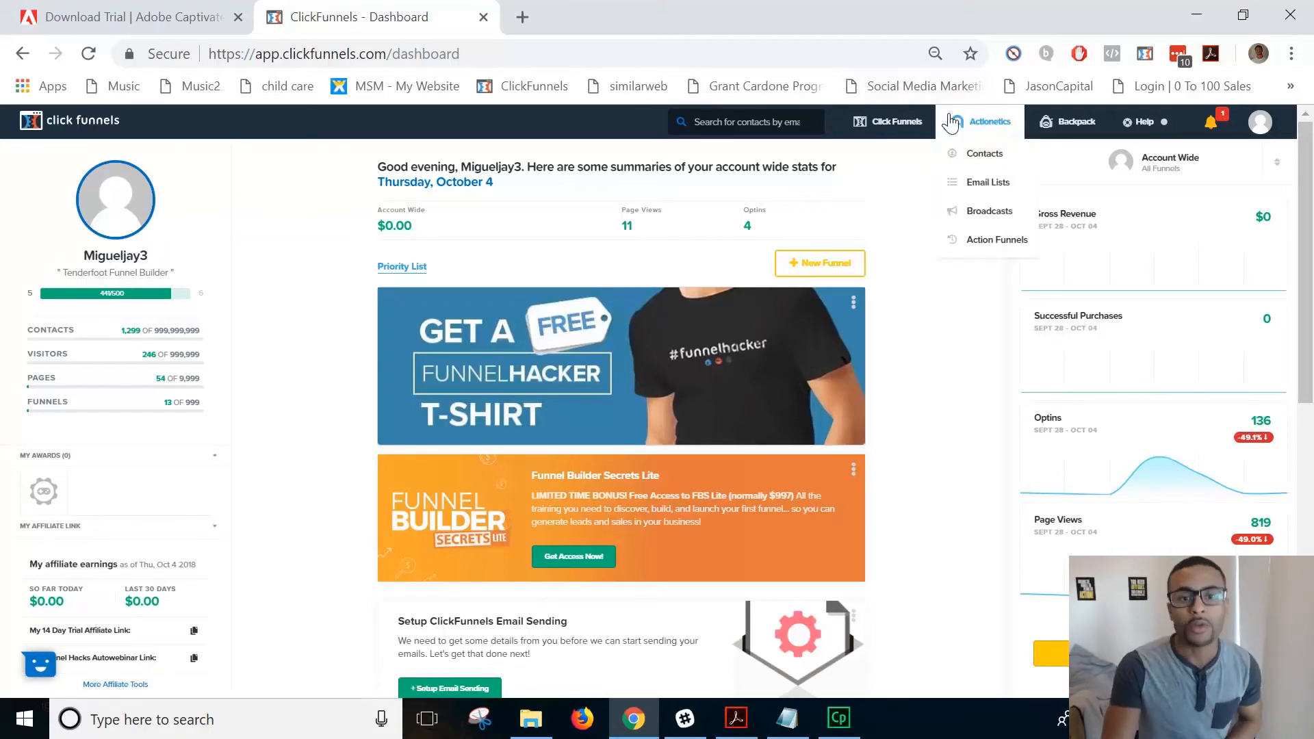
mouse_move(903, 127)
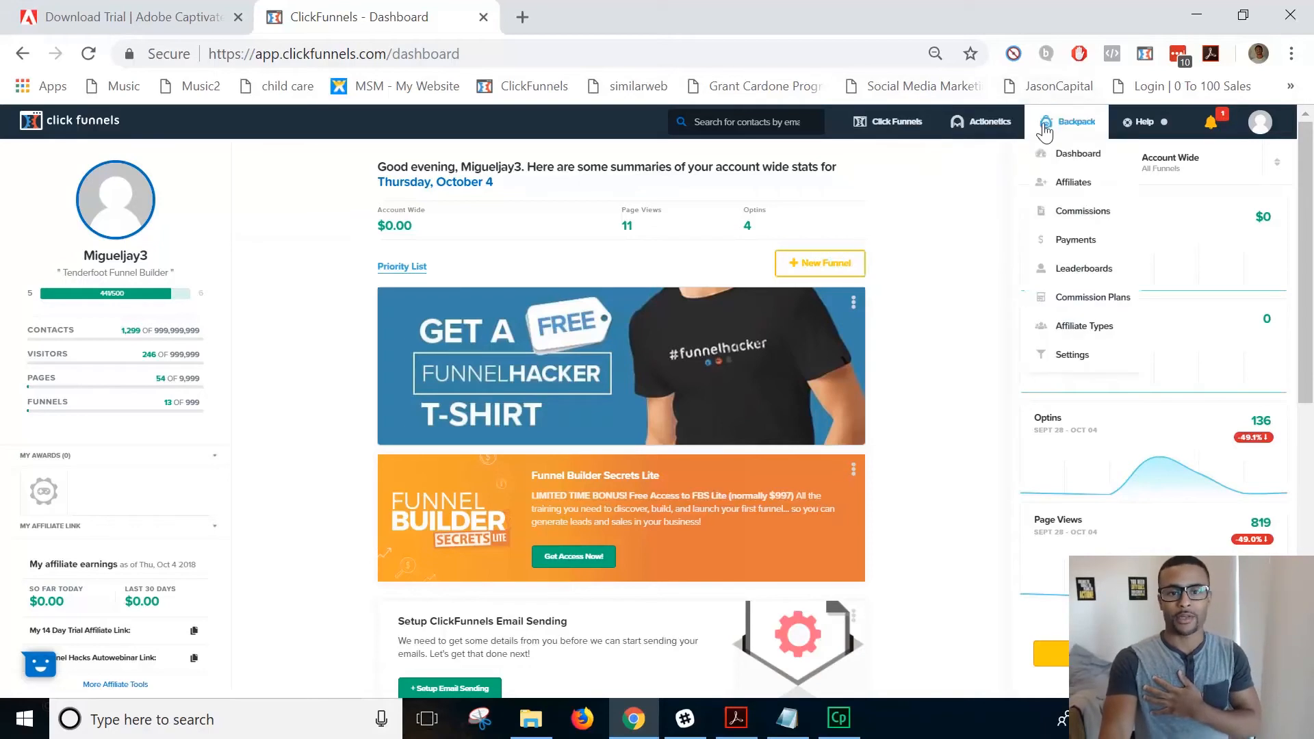
mouse_move(1025, 136)
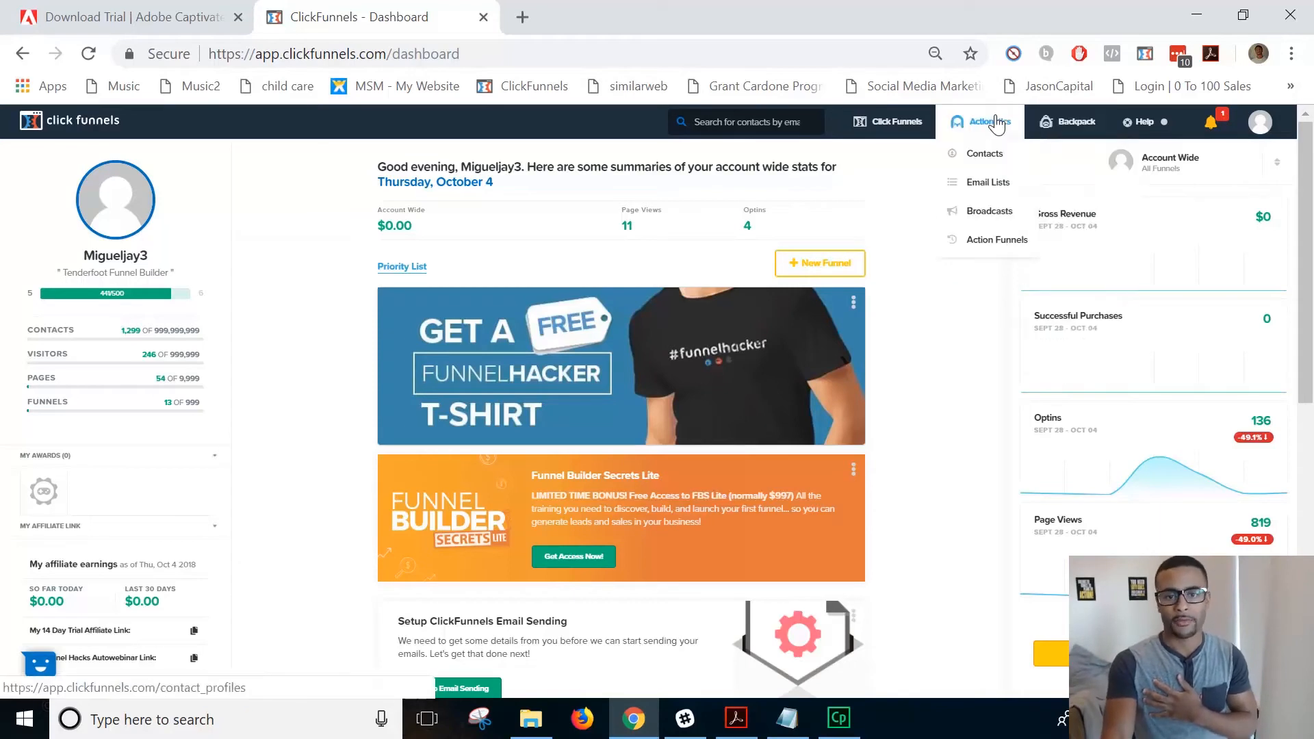
mouse_move(1068, 130)
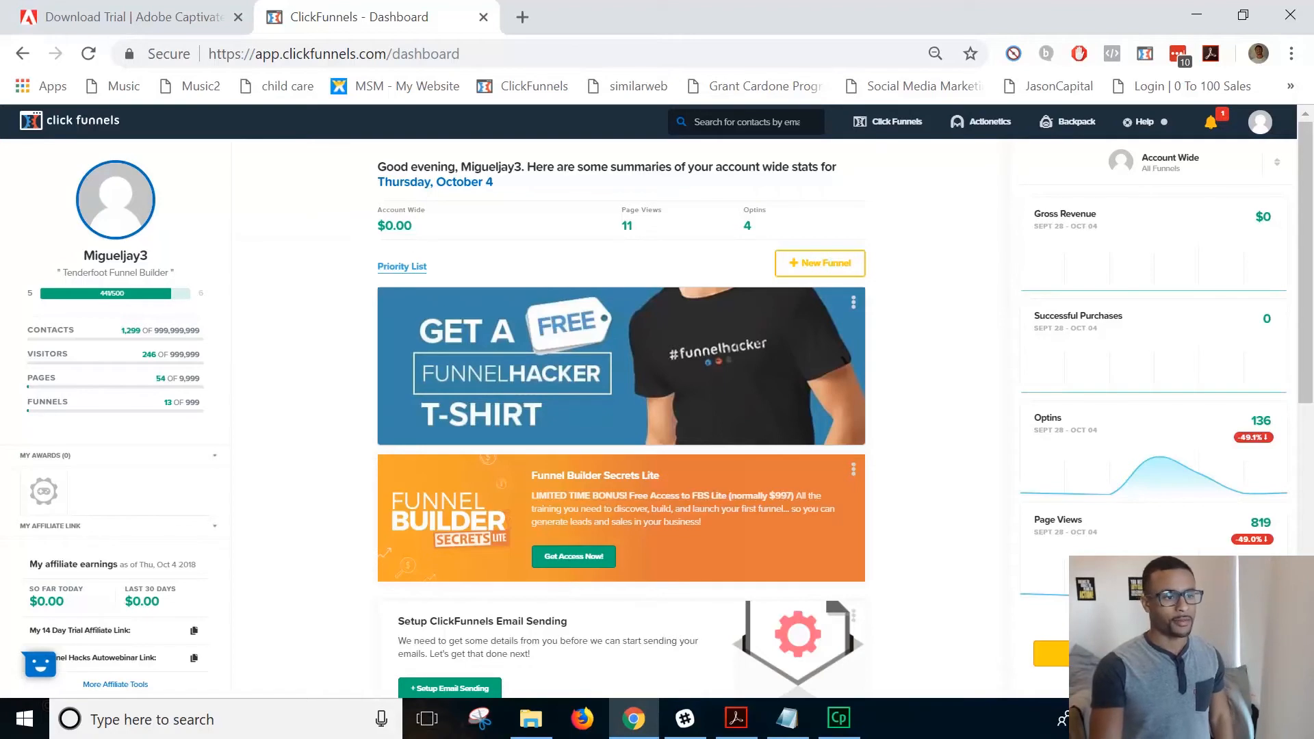
Examine the day's account-wide summary, highlighting the revenue, page views and optins figures
left_click_drag(413, 229, 744, 210)
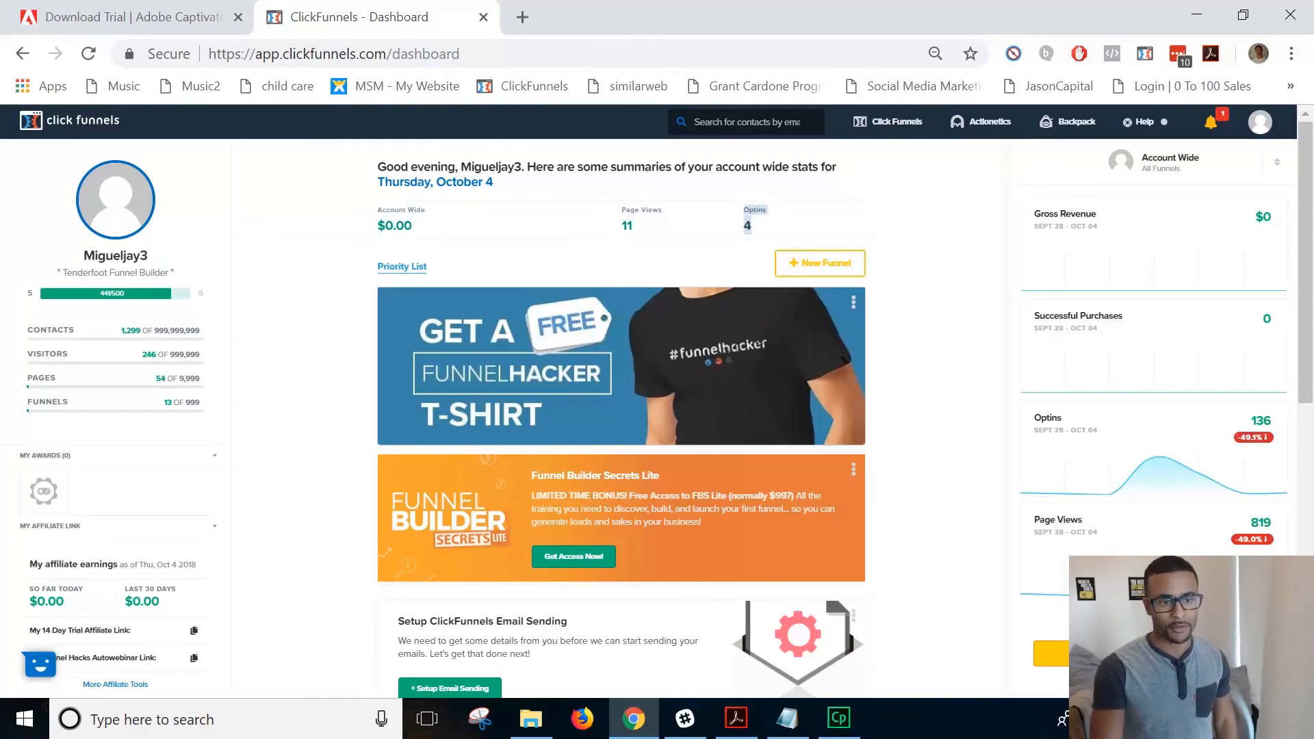
left_click(761, 227)
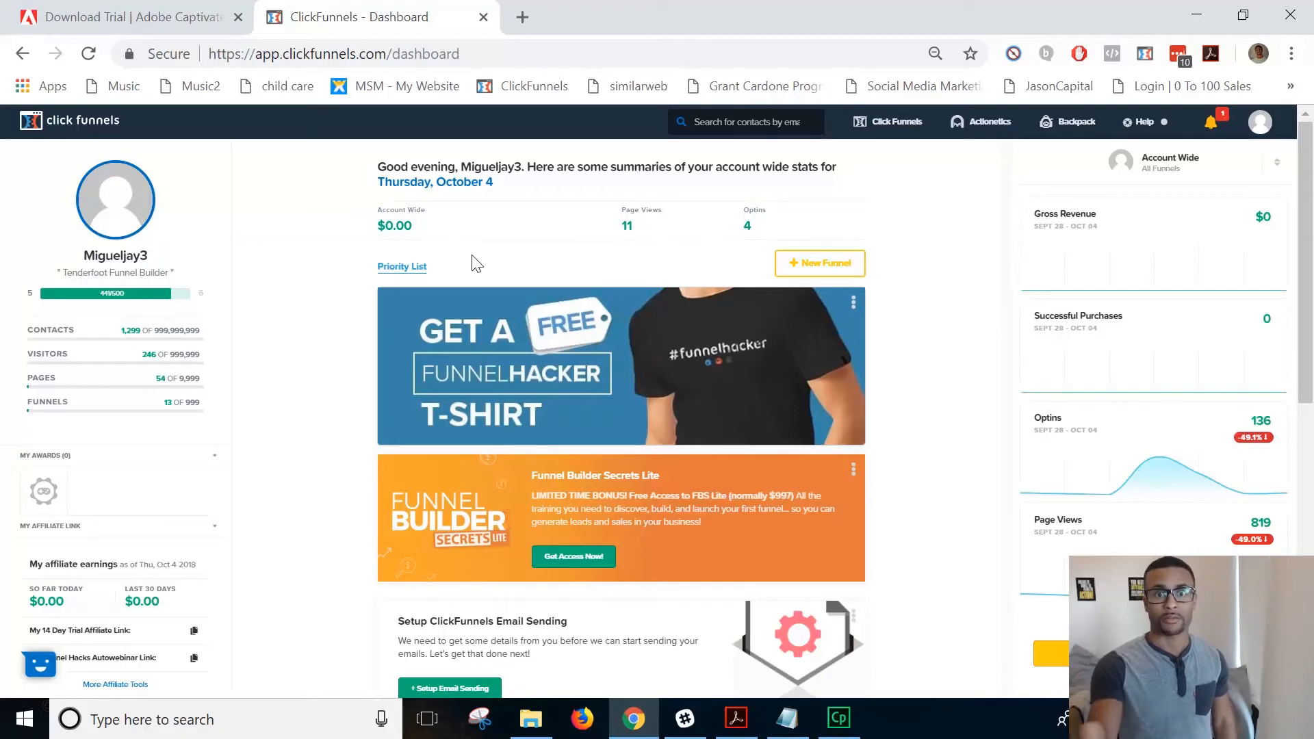
left_click_drag(481, 225, 369, 205)
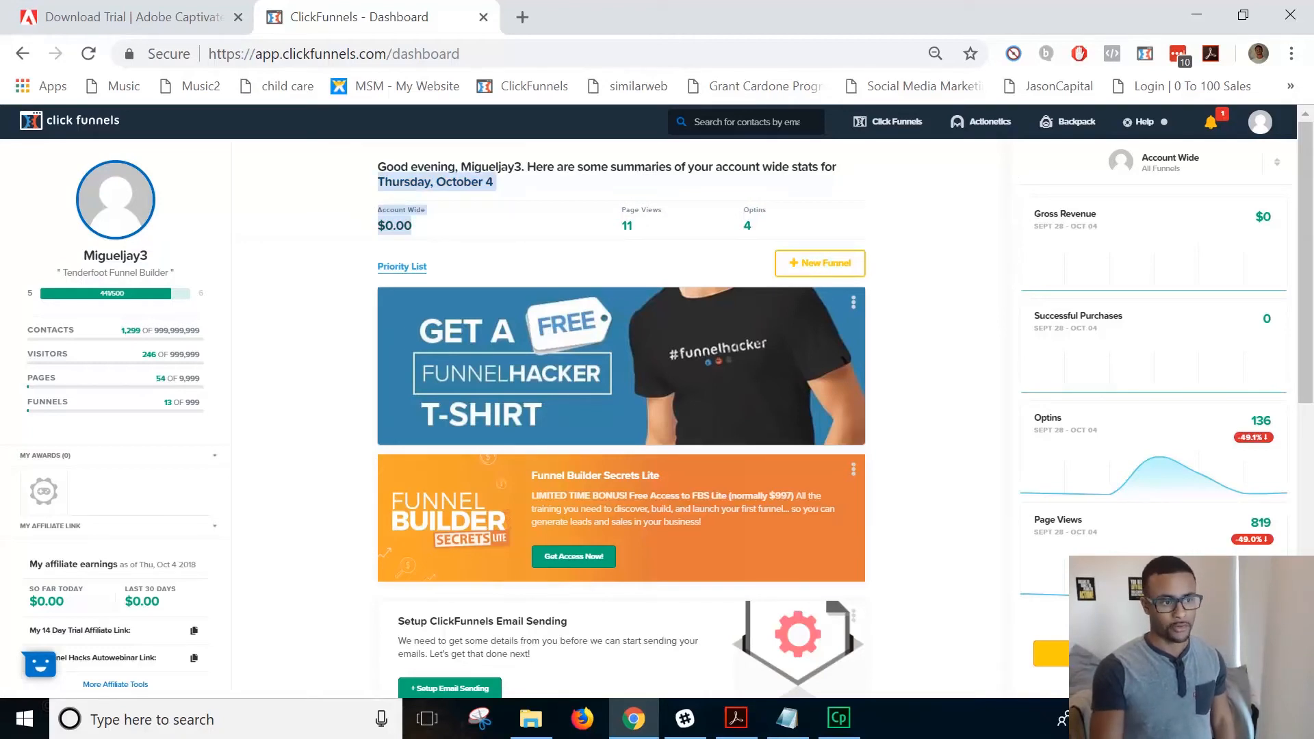
left_click_drag(640, 237, 621, 210)
left_click(618, 204)
left_click(635, 225)
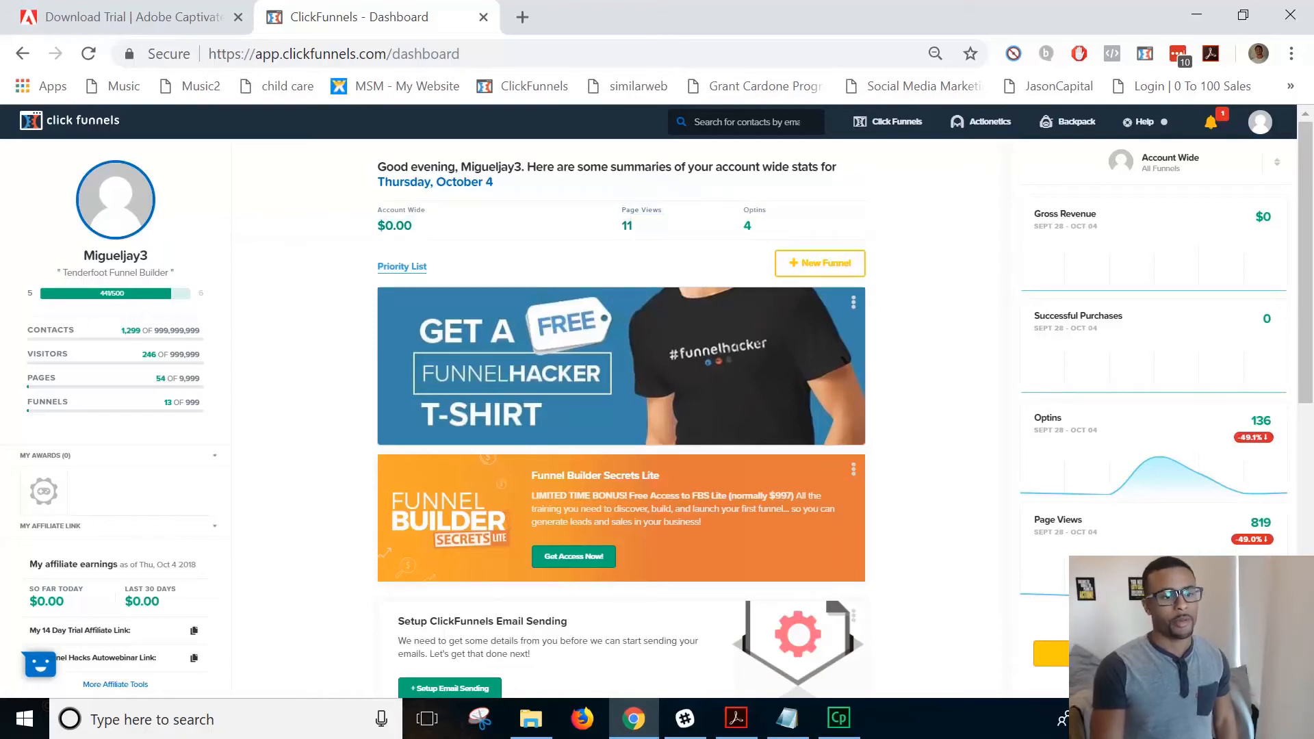
left_click_drag(622, 212, 619, 202)
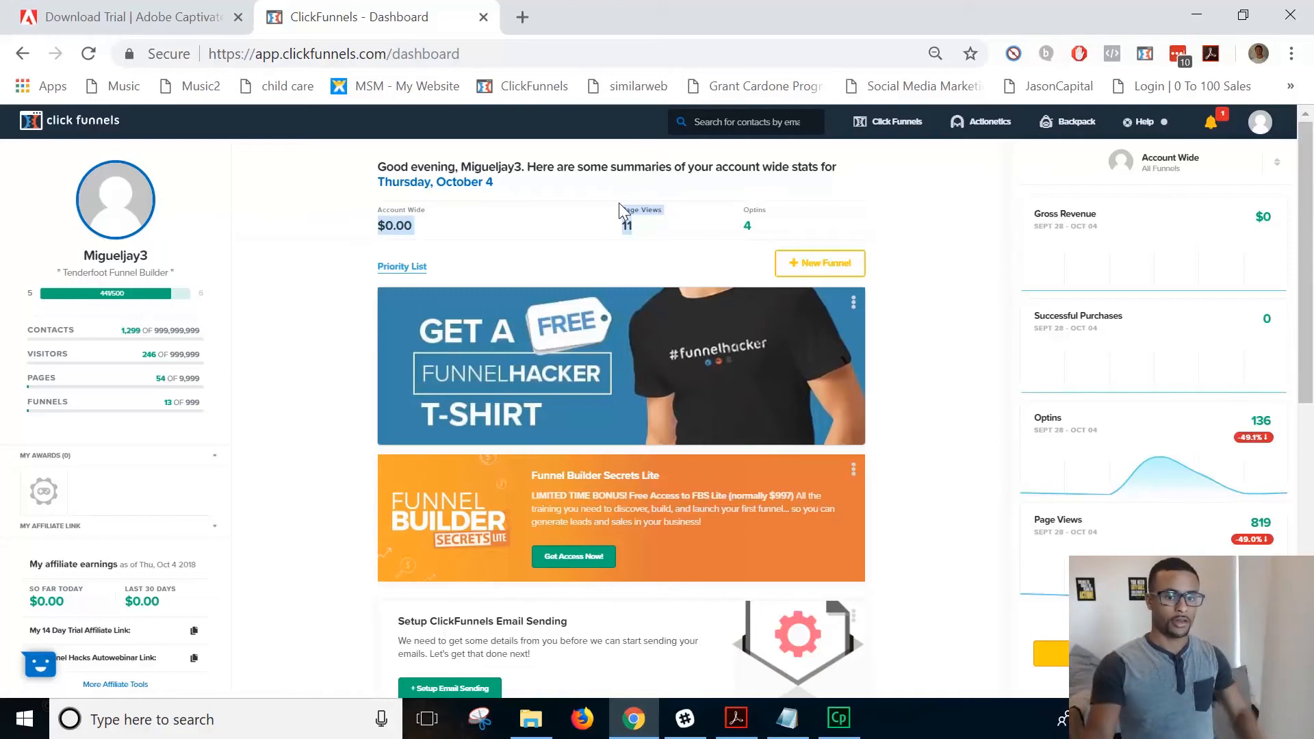
left_click(658, 232)
left_click_drag(660, 233, 590, 195)
left_click(636, 241)
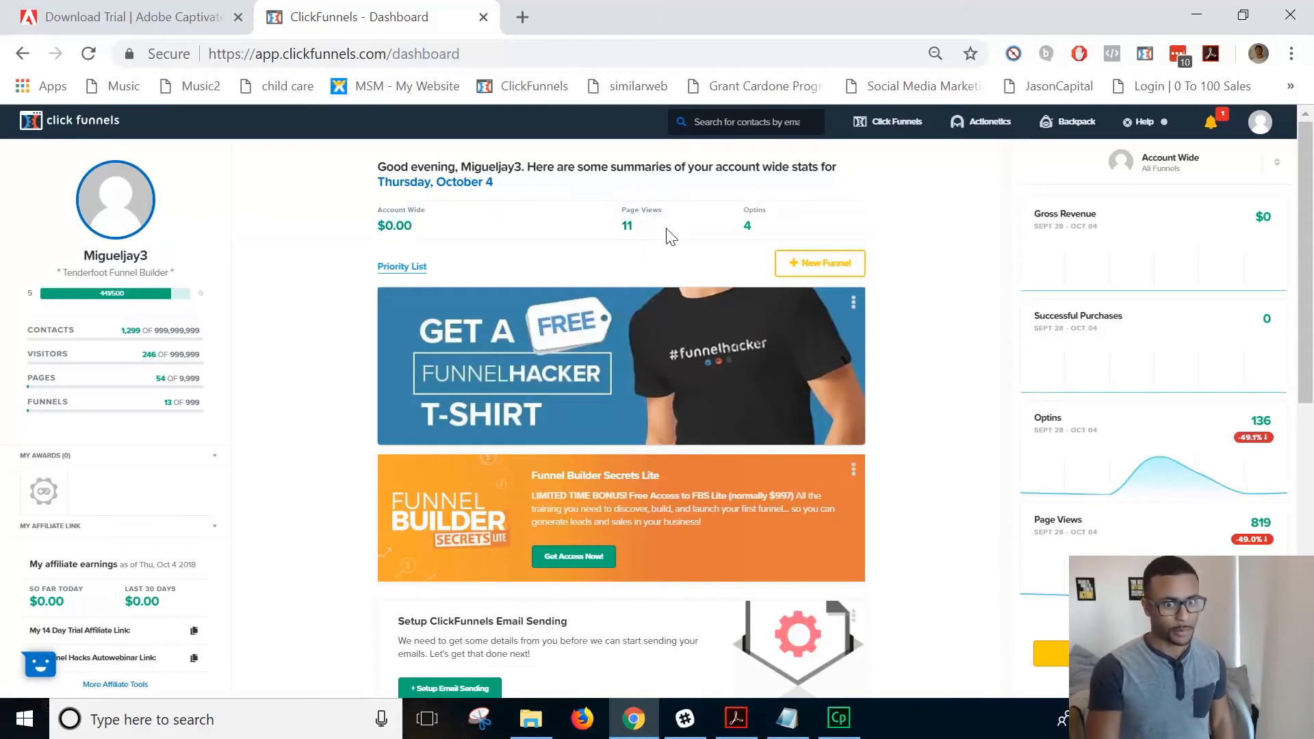
left_click_drag(757, 227, 717, 234)
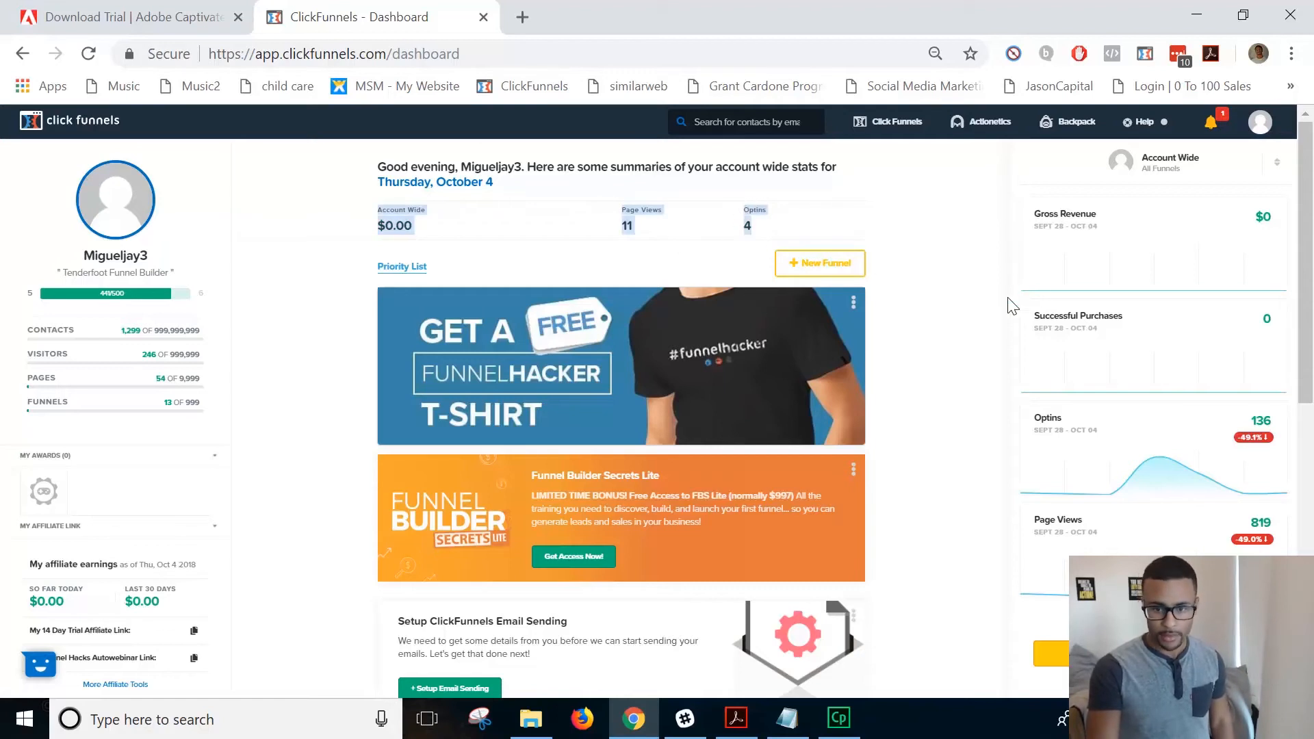
Review the weekly Account Wide charts for gross revenue, successful purchases, optins and page views
scroll(906, 235, "down", 8)
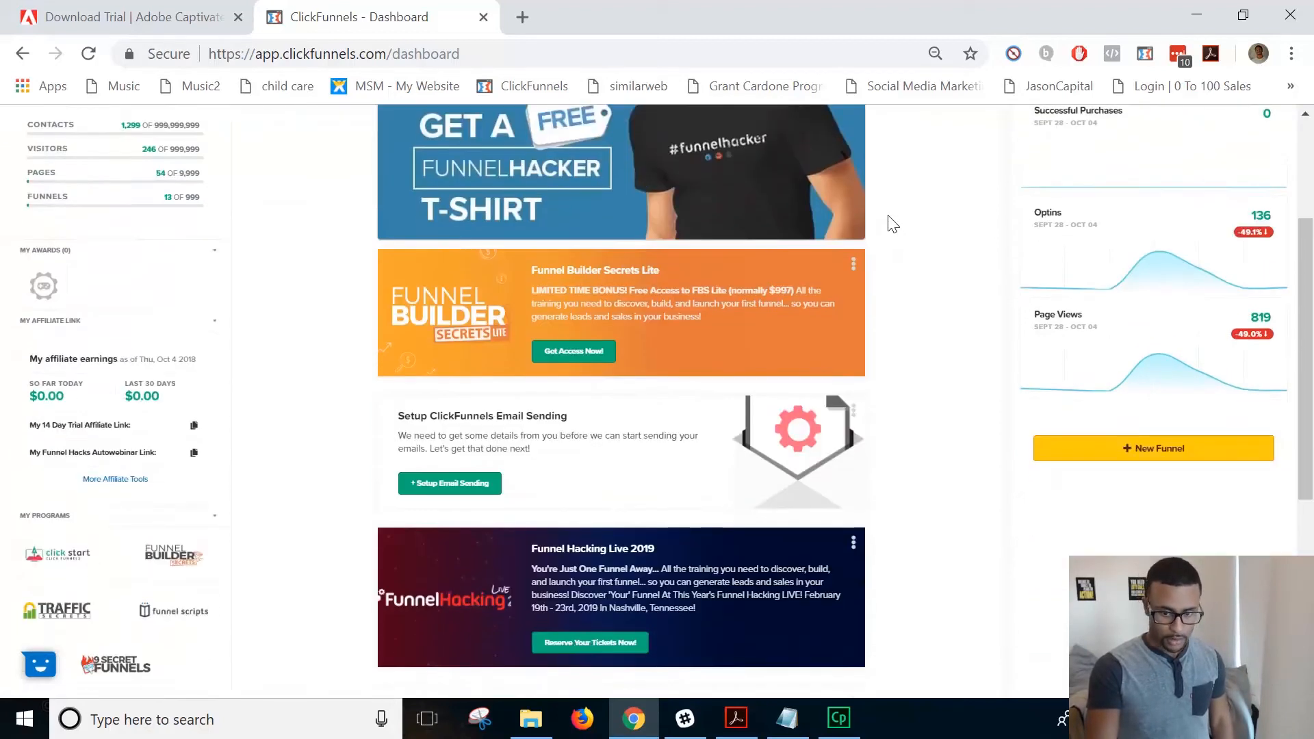
scroll(856, 238, "up", 3)
scroll(856, 236, "up", 5)
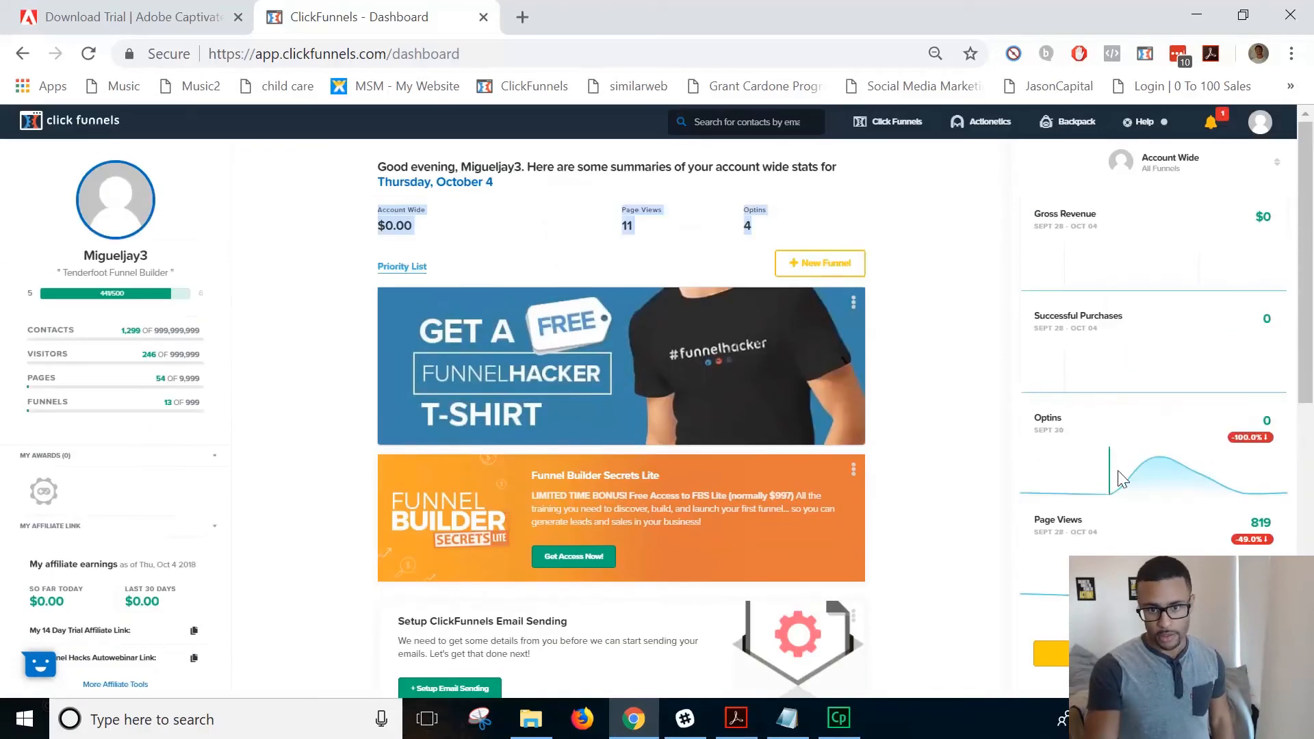
left_click_drag(1003, 260, 1021, 238)
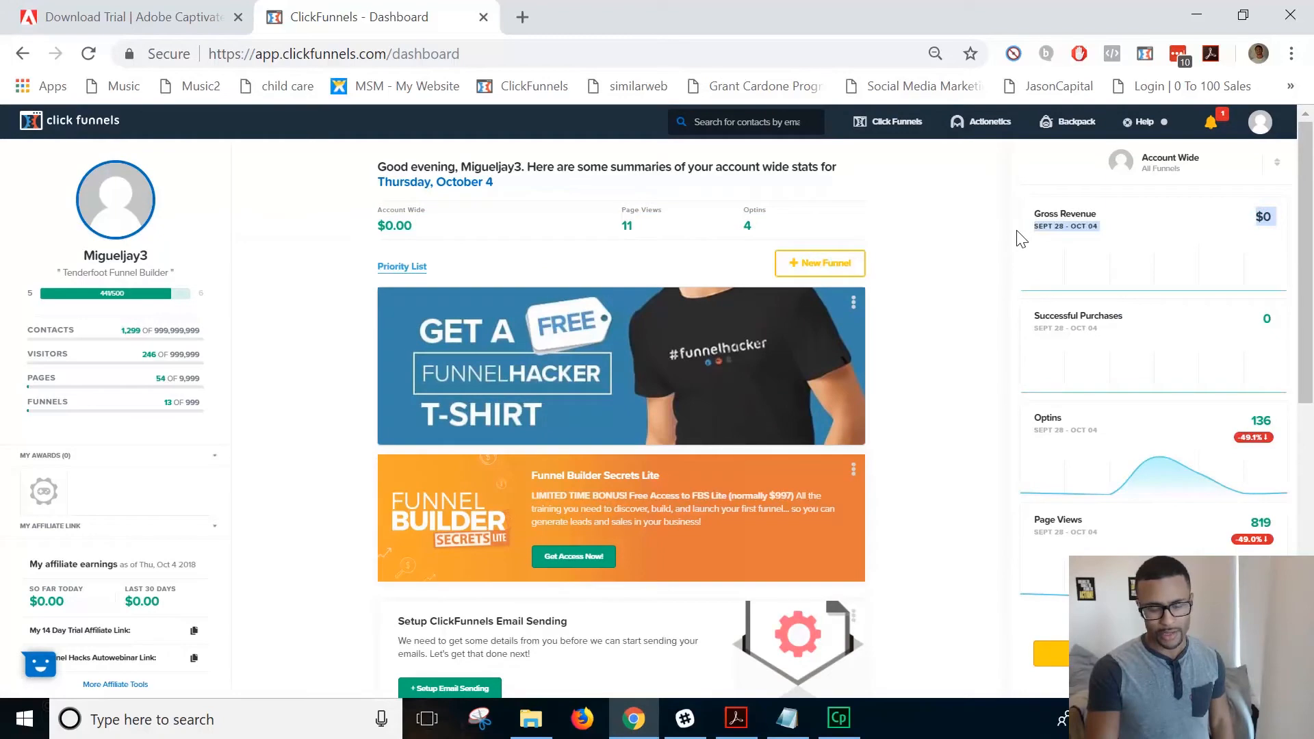
left_click(1053, 243)
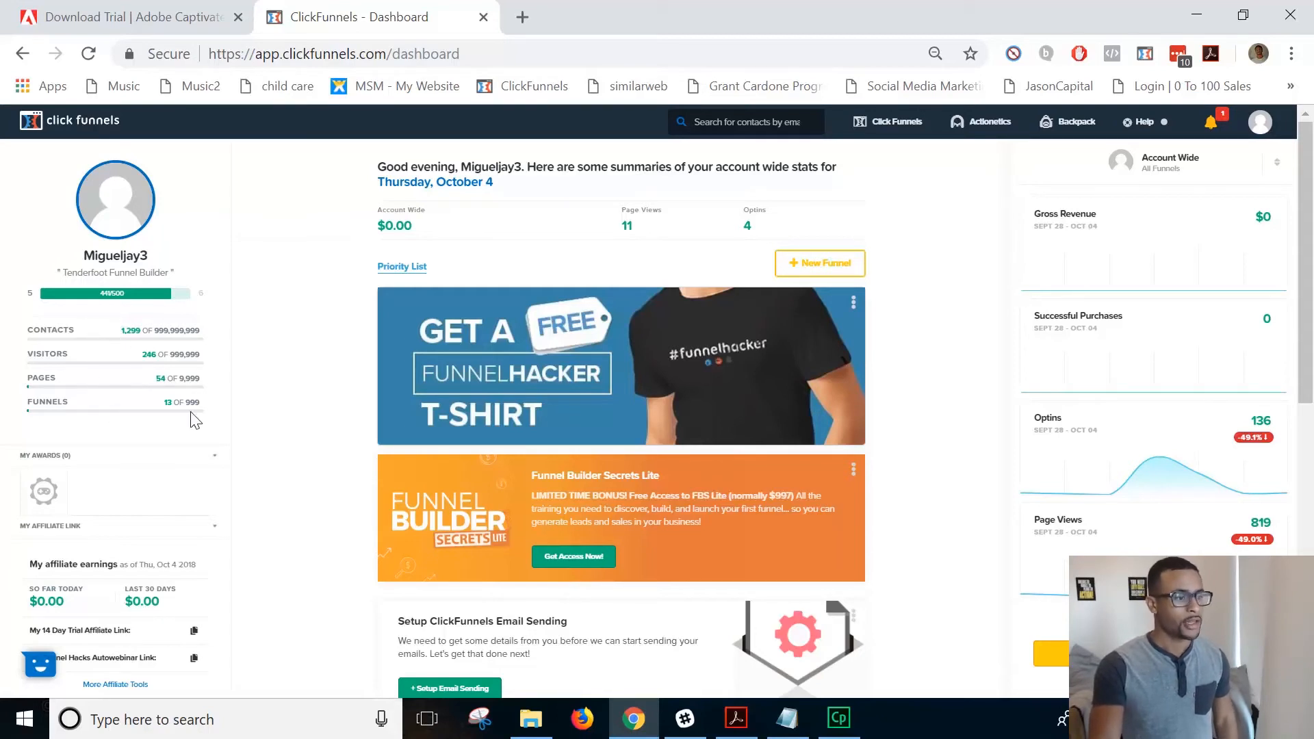
Check the account's pages and funnels usage against the plan limits, highlighting the funnels figures
double_click(160, 378)
left_click_drag(164, 403, 191, 403)
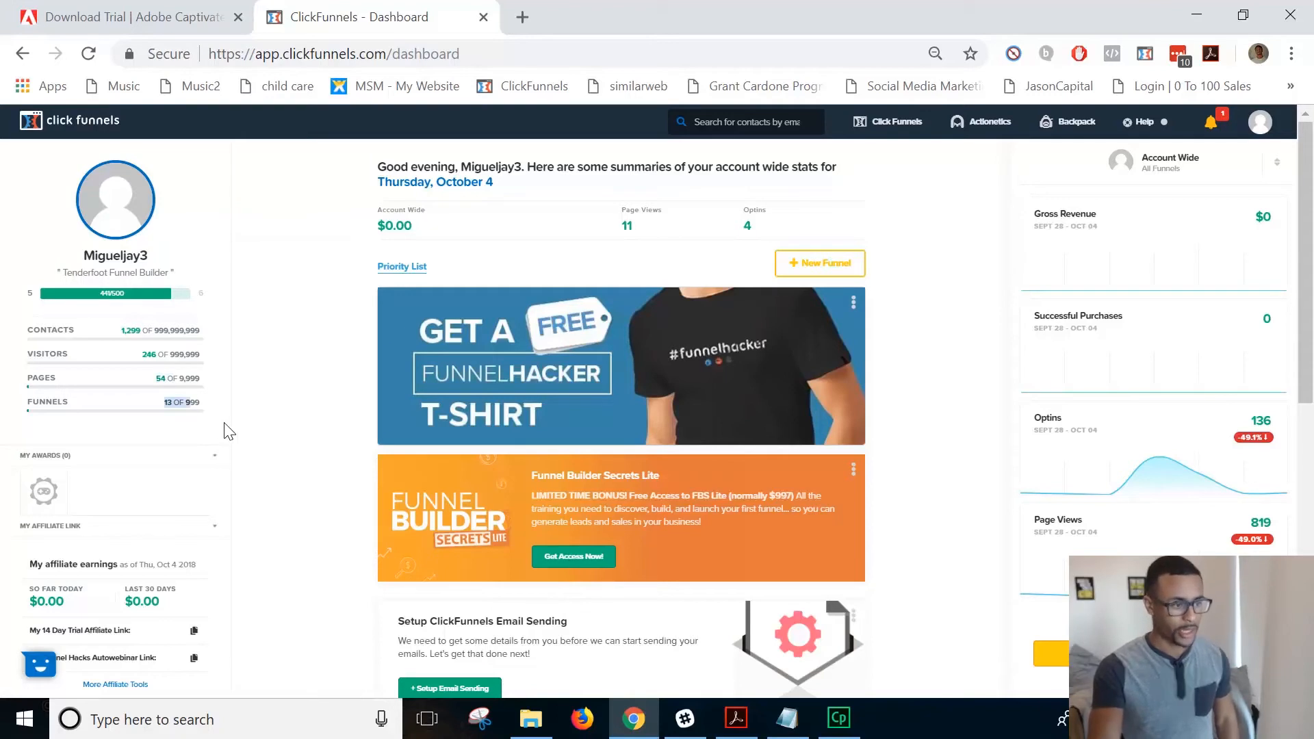
double_click(192, 402)
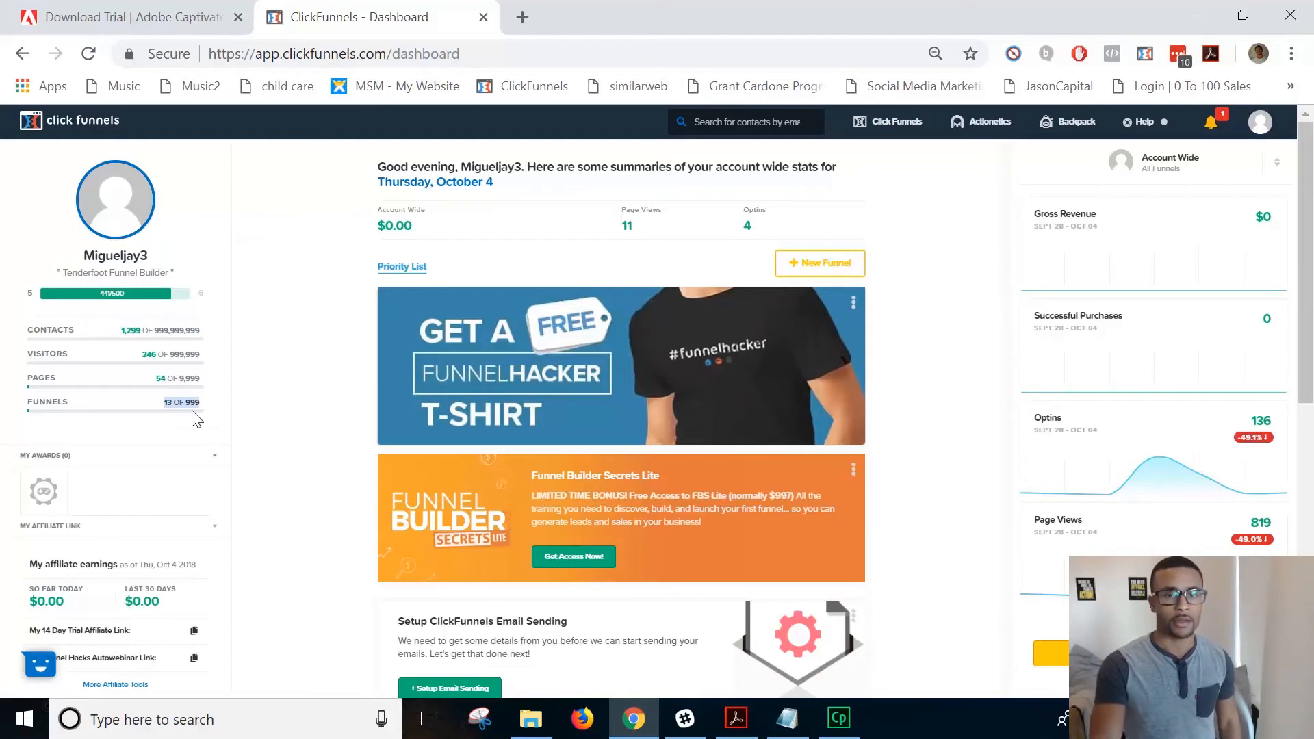
right_click(203, 426)
left_click(235, 455)
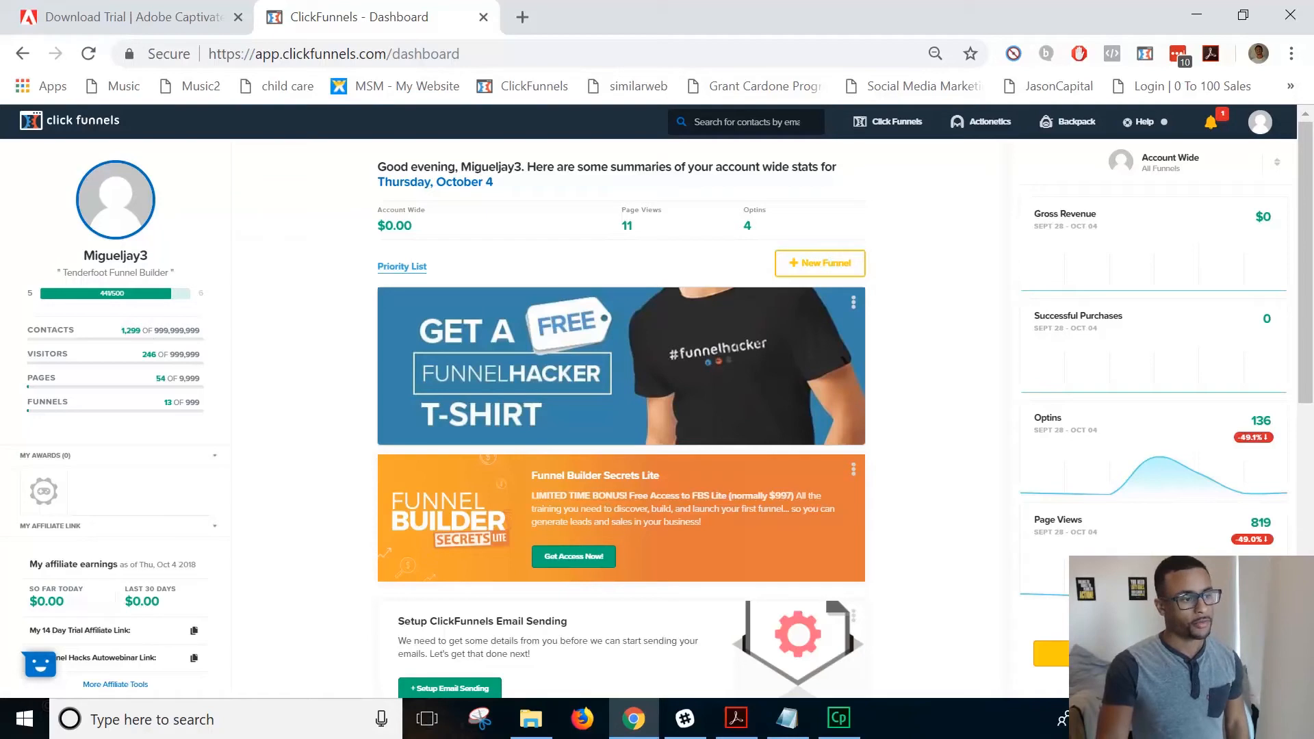
Check the account's contacts limit and visitors usage by highlighting their figures
left_click_drag(159, 331, 200, 331)
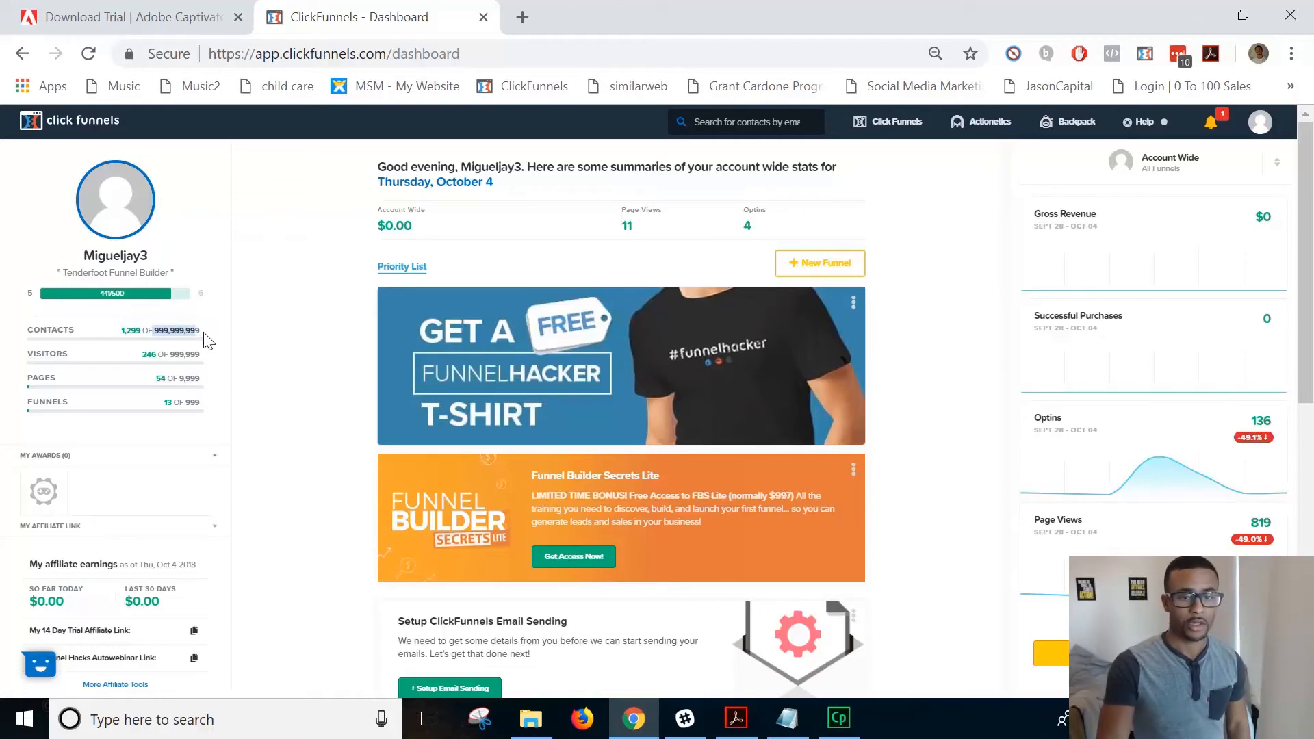
left_click(264, 300)
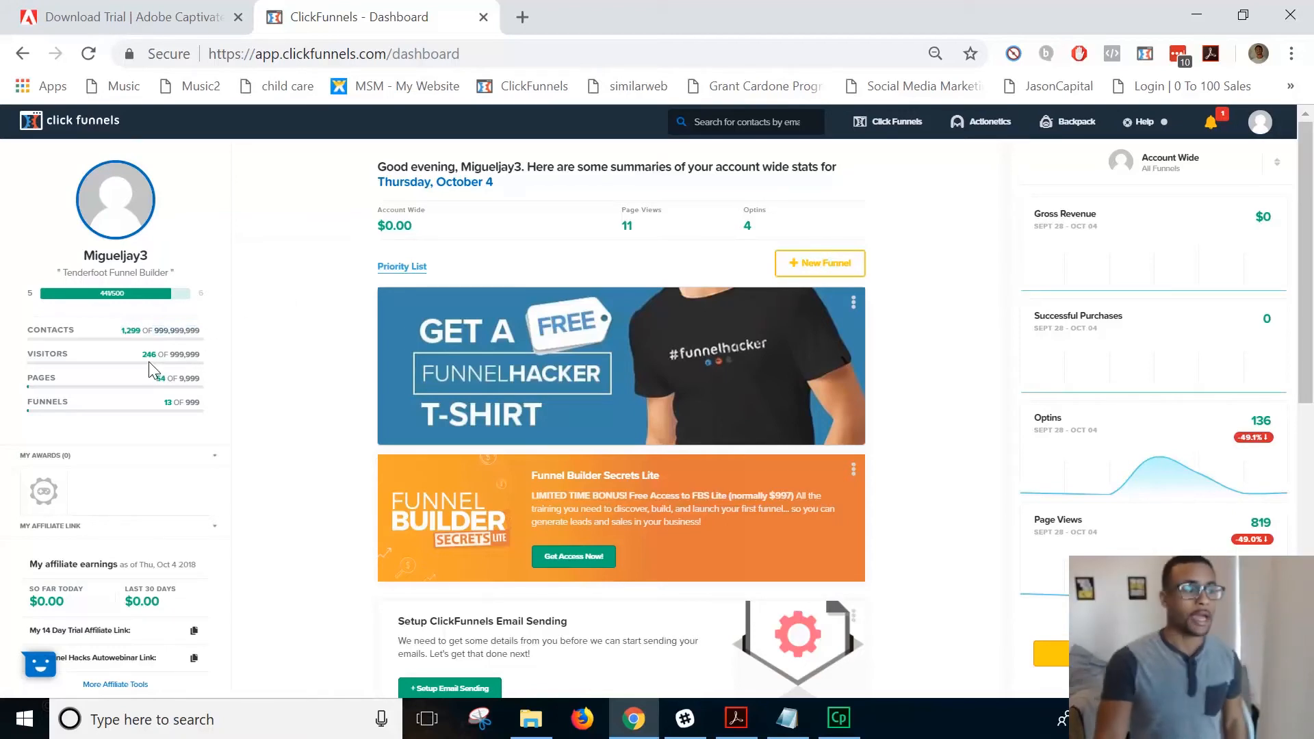
left_click_drag(169, 355, 141, 354)
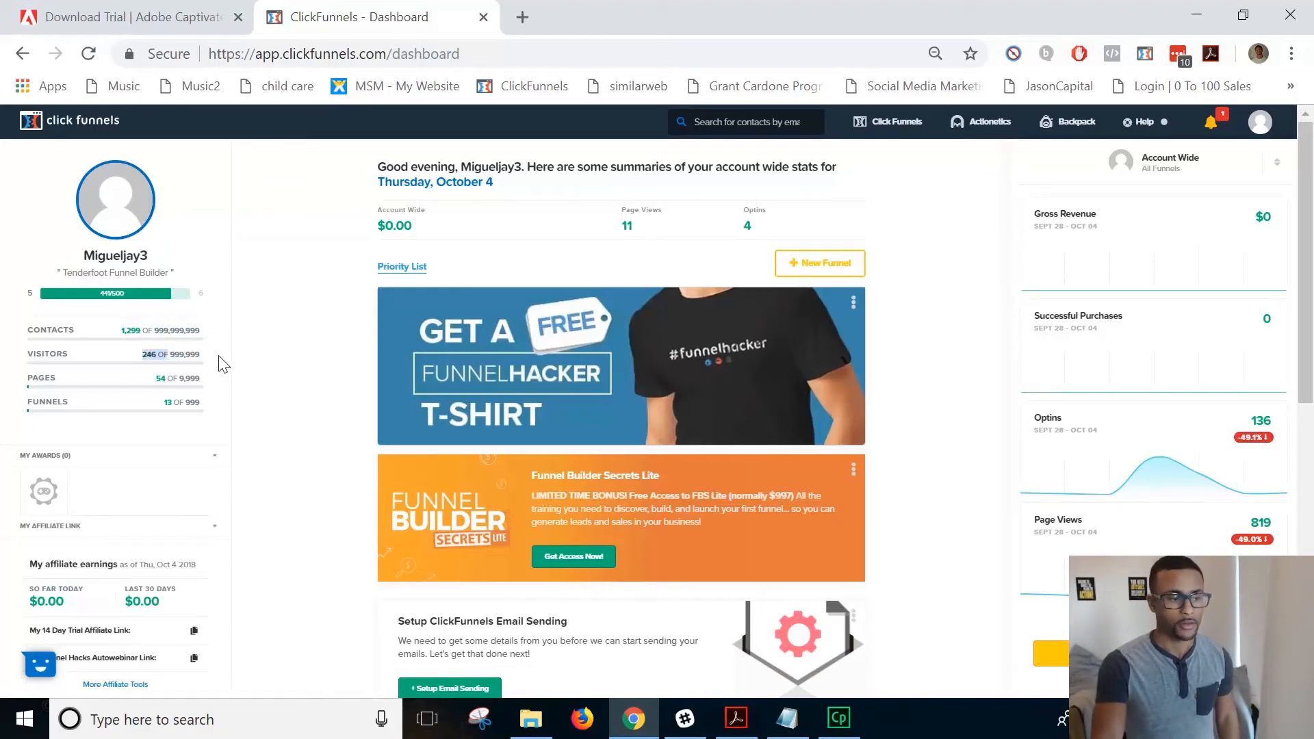
left_click(222, 359)
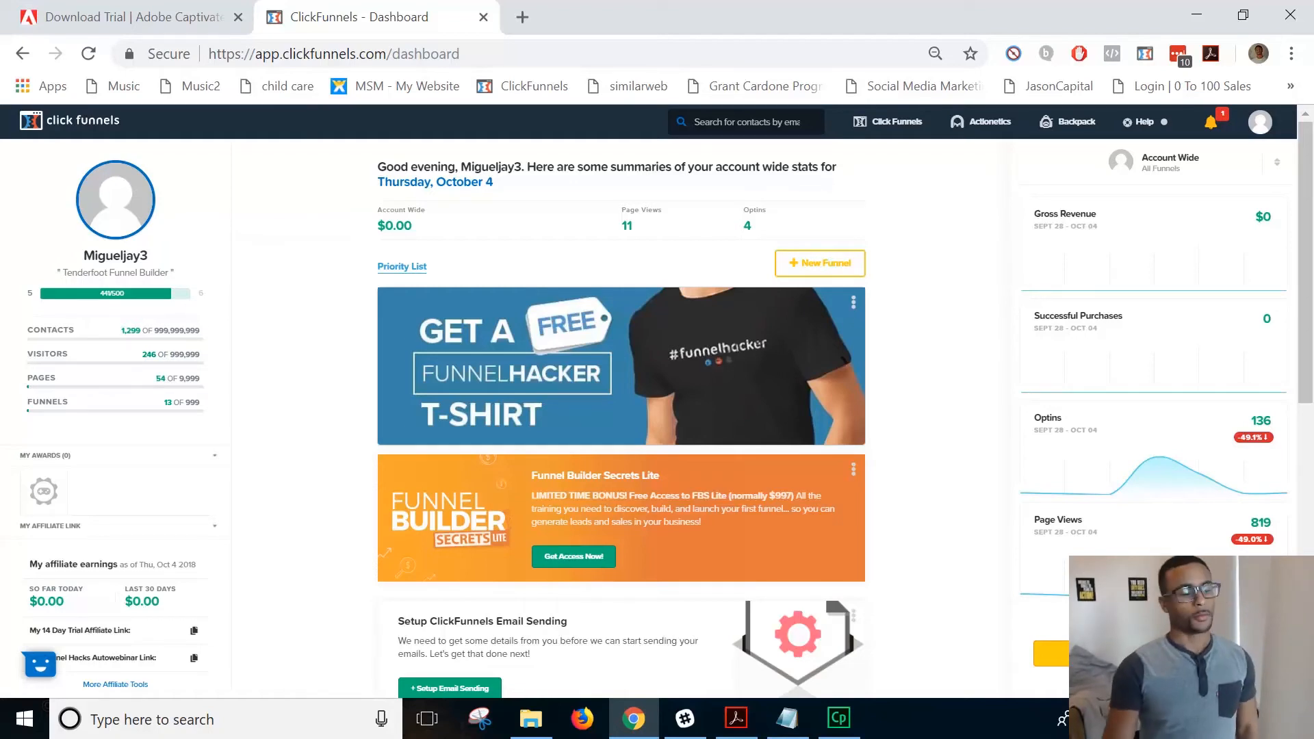
Examine the affiliate earnings for today and the last 30 days in the My Affiliate Link section
scroll(287, 332, "down", 5)
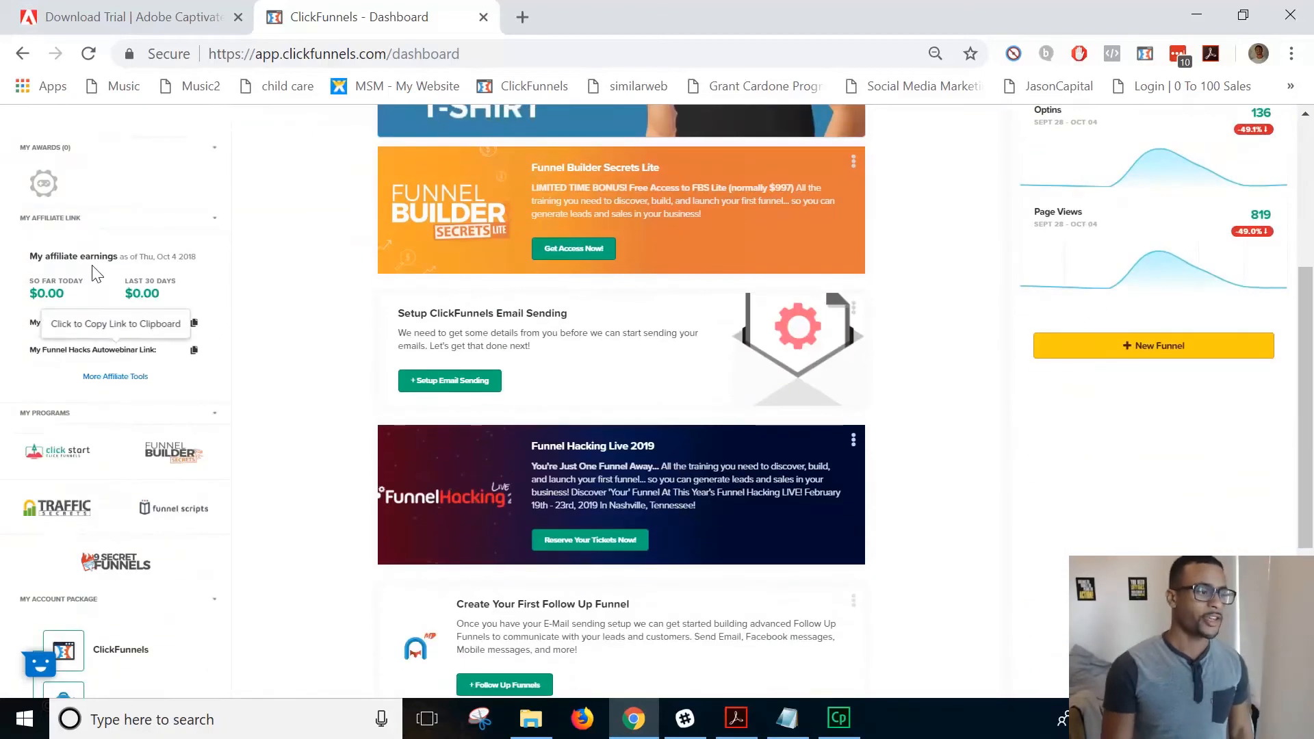
left_click_drag(80, 296, 29, 291)
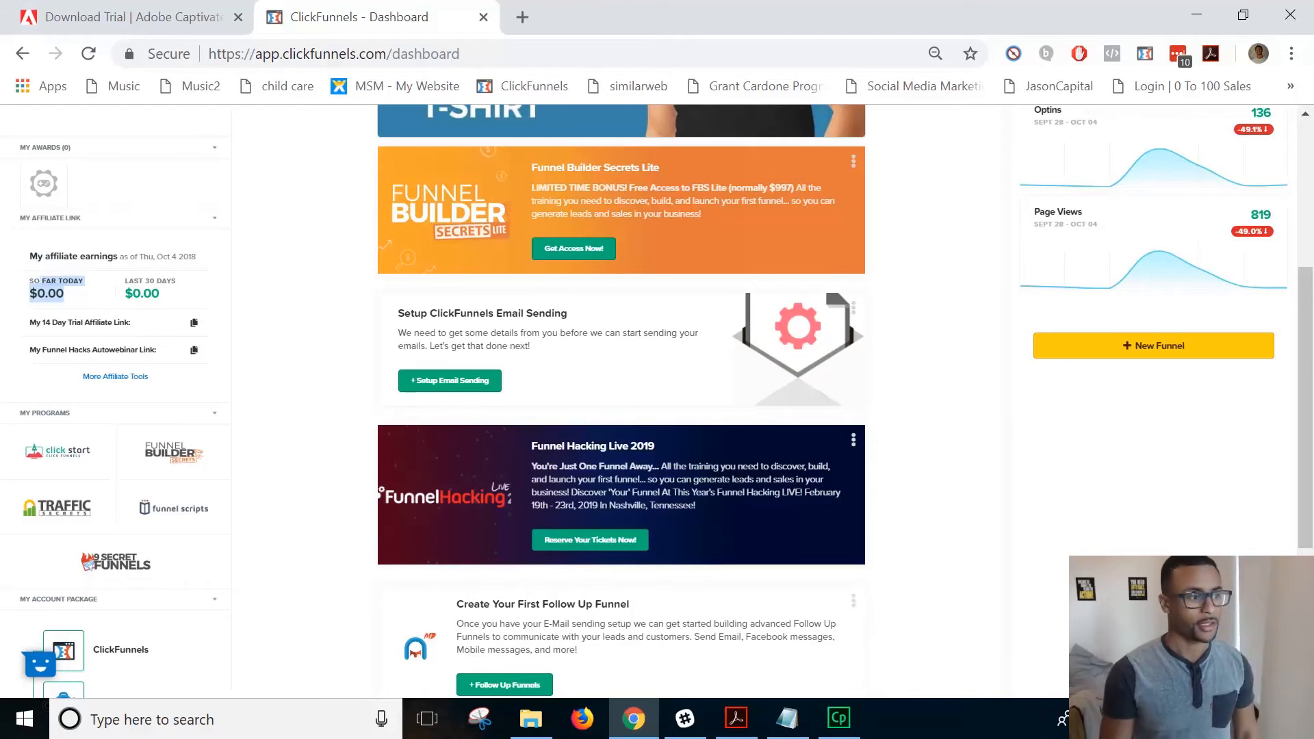
left_click(18, 291)
left_click_drag(18, 291, 82, 294)
double_click(55, 293)
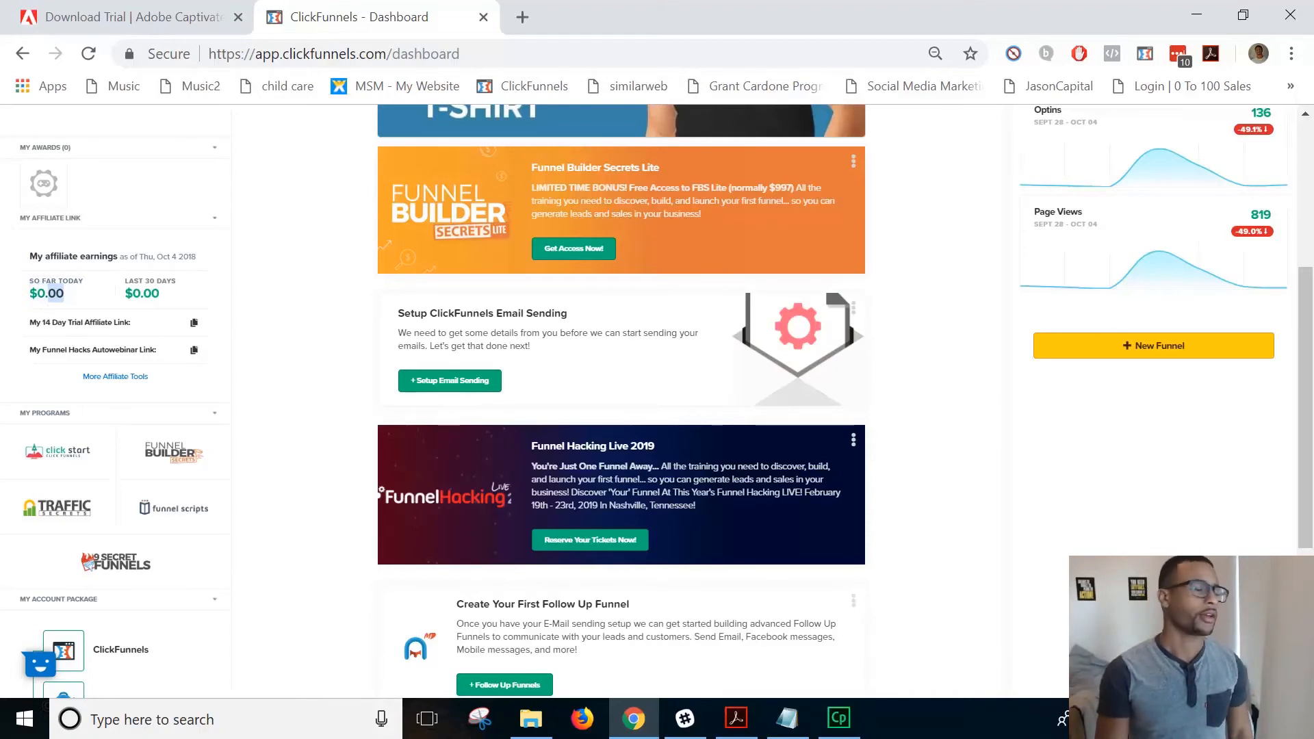
left_click(77, 294)
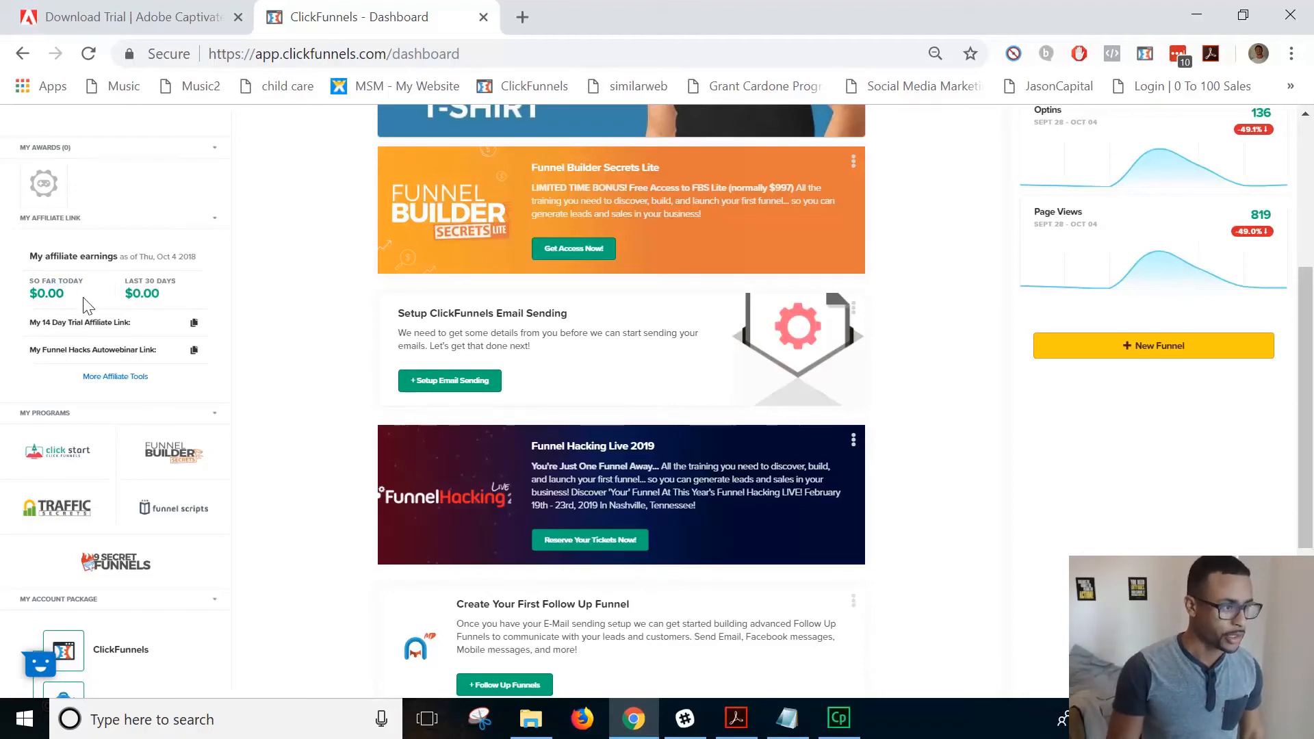
left_click_drag(168, 303, 244, 301)
left_click(245, 301)
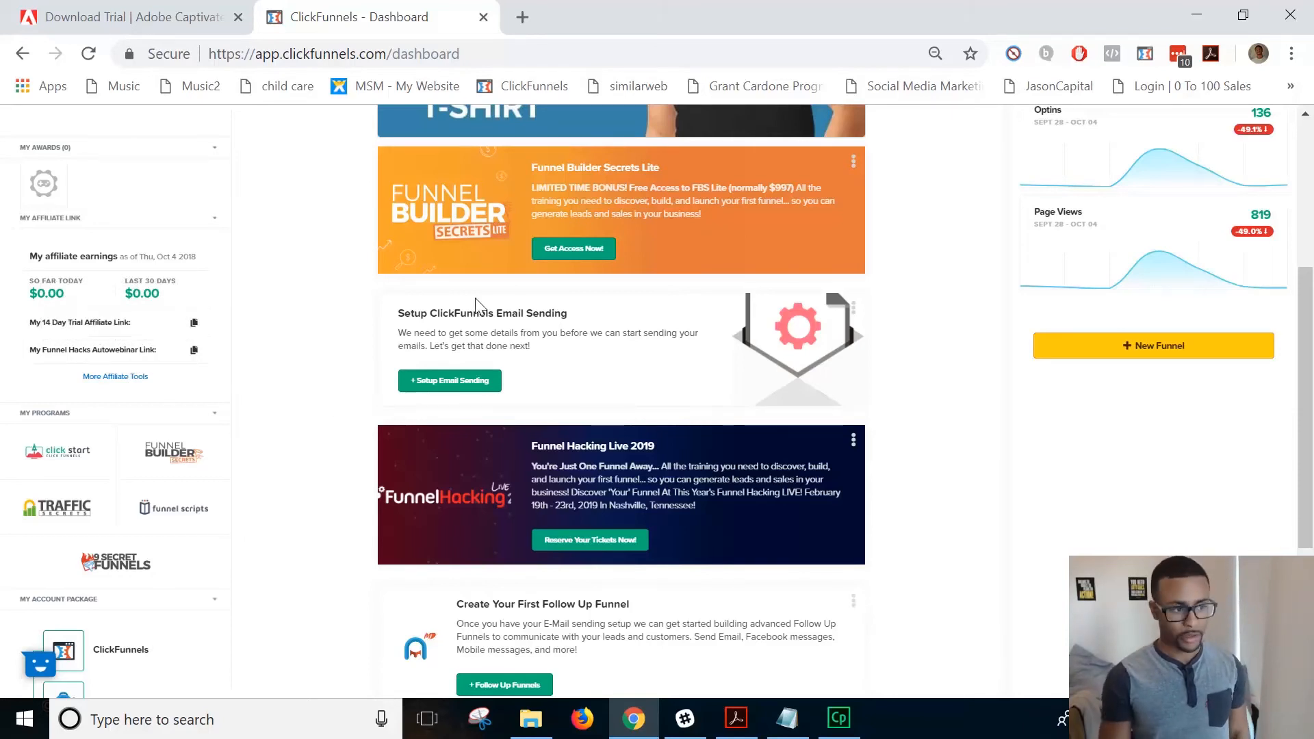
Review the My Programs and My Account Package sections, and collapse My Account Package
scroll(556, 386, "down", 4)
scroll(190, 317, "up", 3)
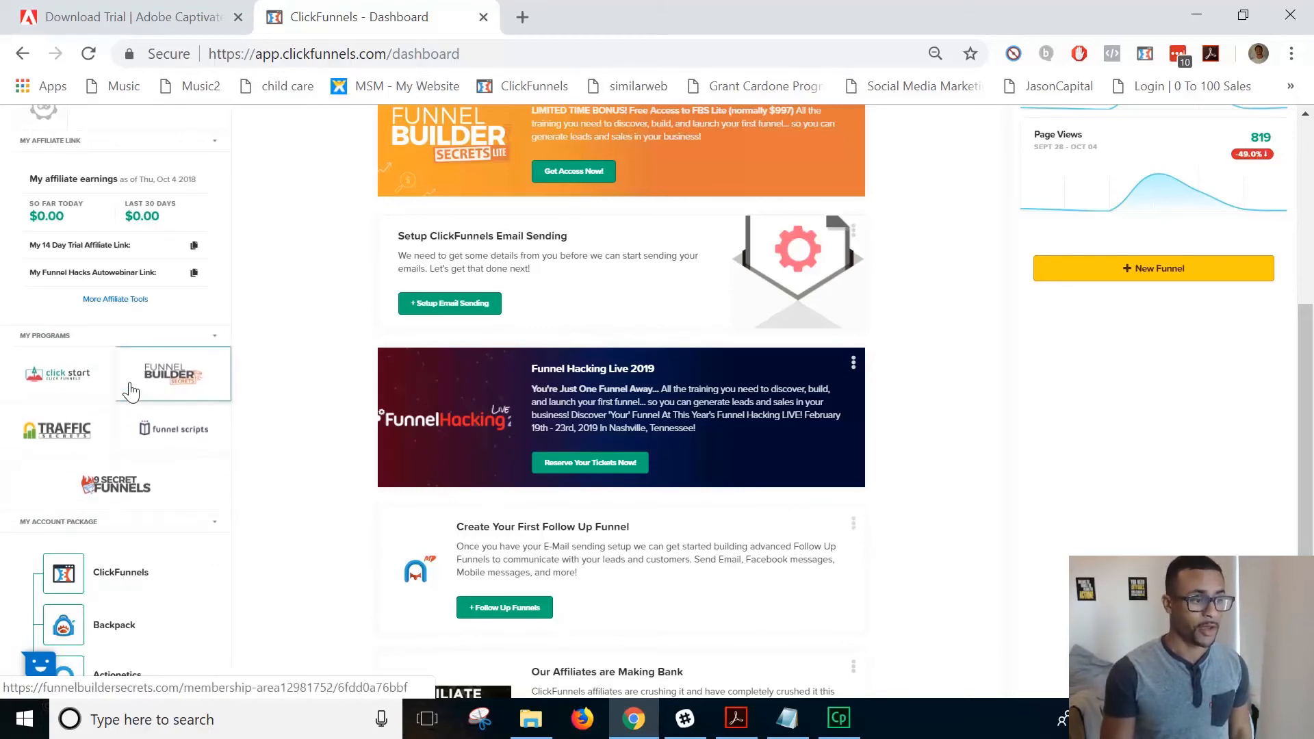
scroll(137, 438, "down", 3)
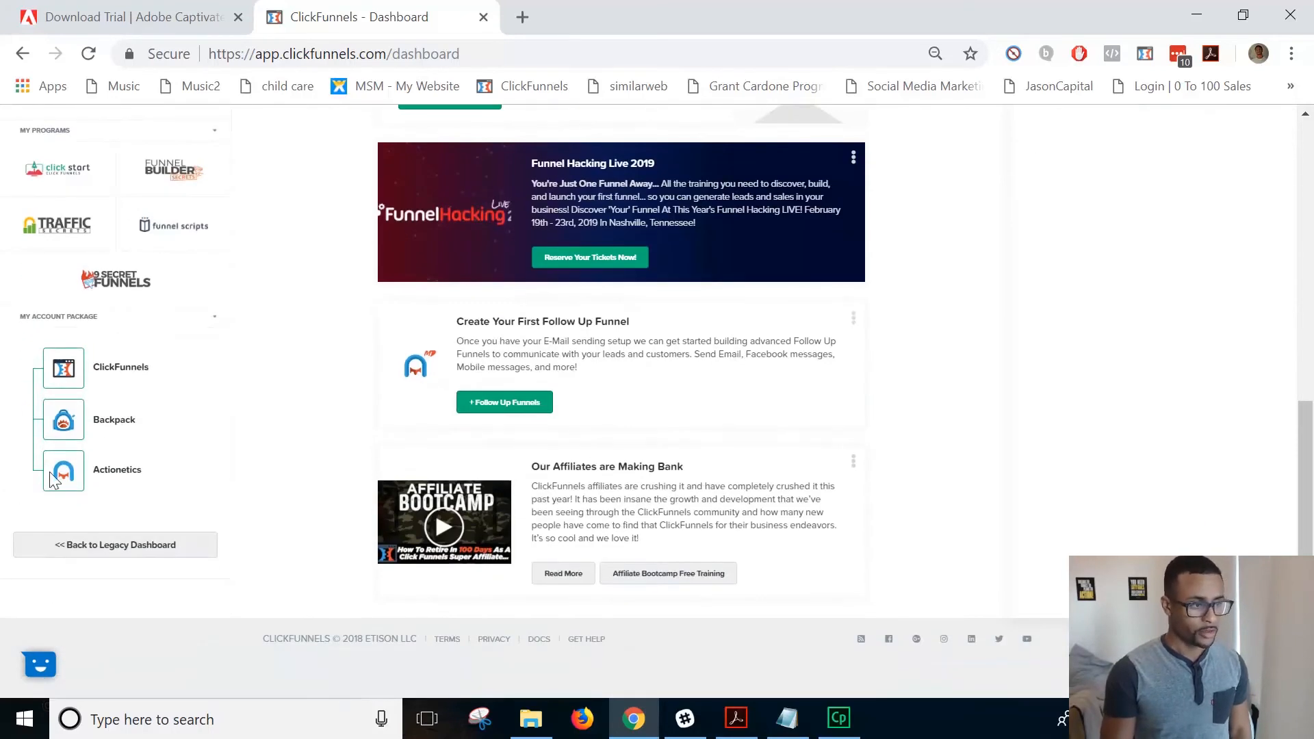
scroll(1088, 120, "up", 9)
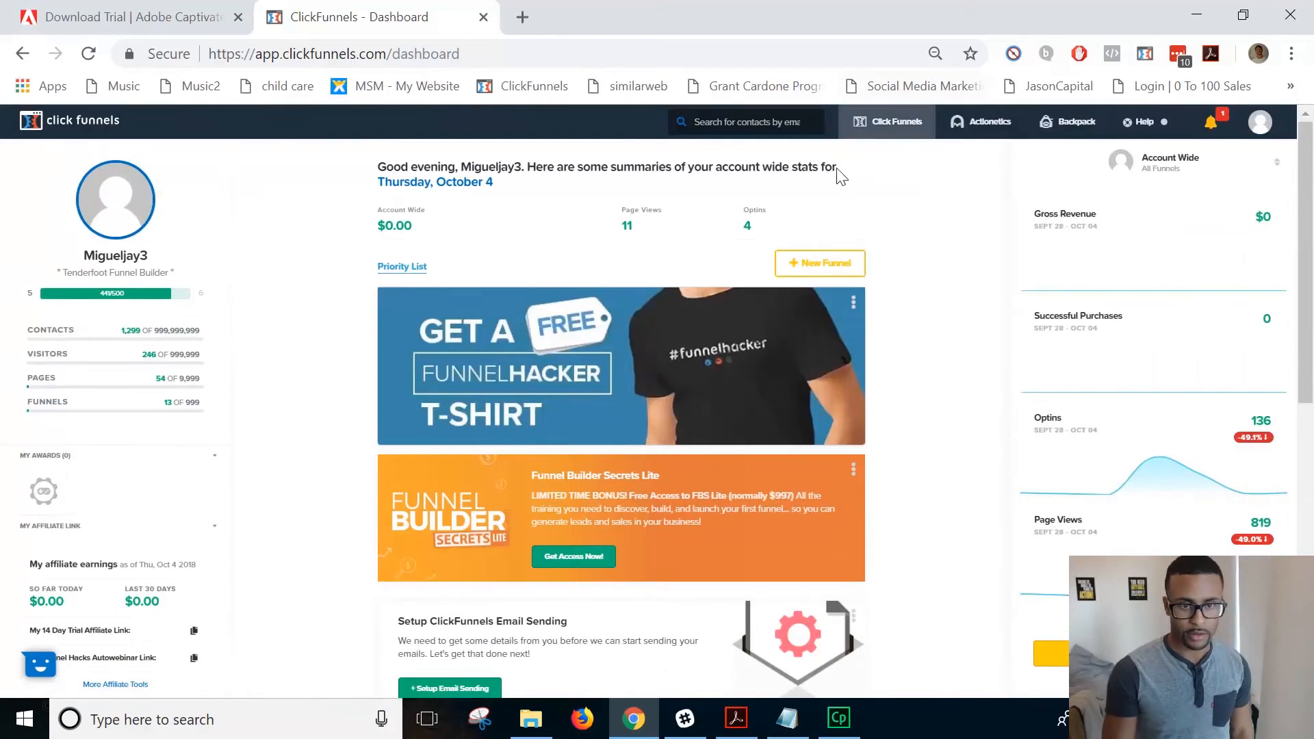
scroll(440, 276, "down", 9)
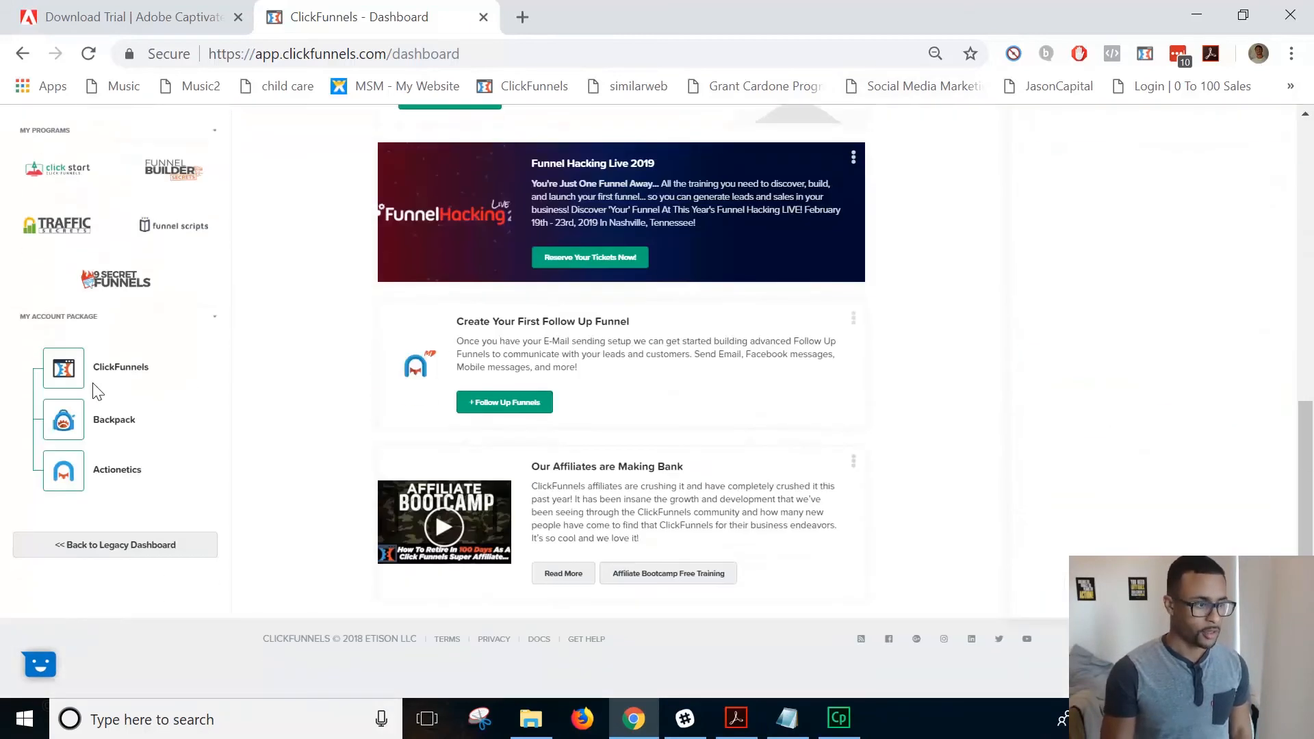
left_click(184, 320)
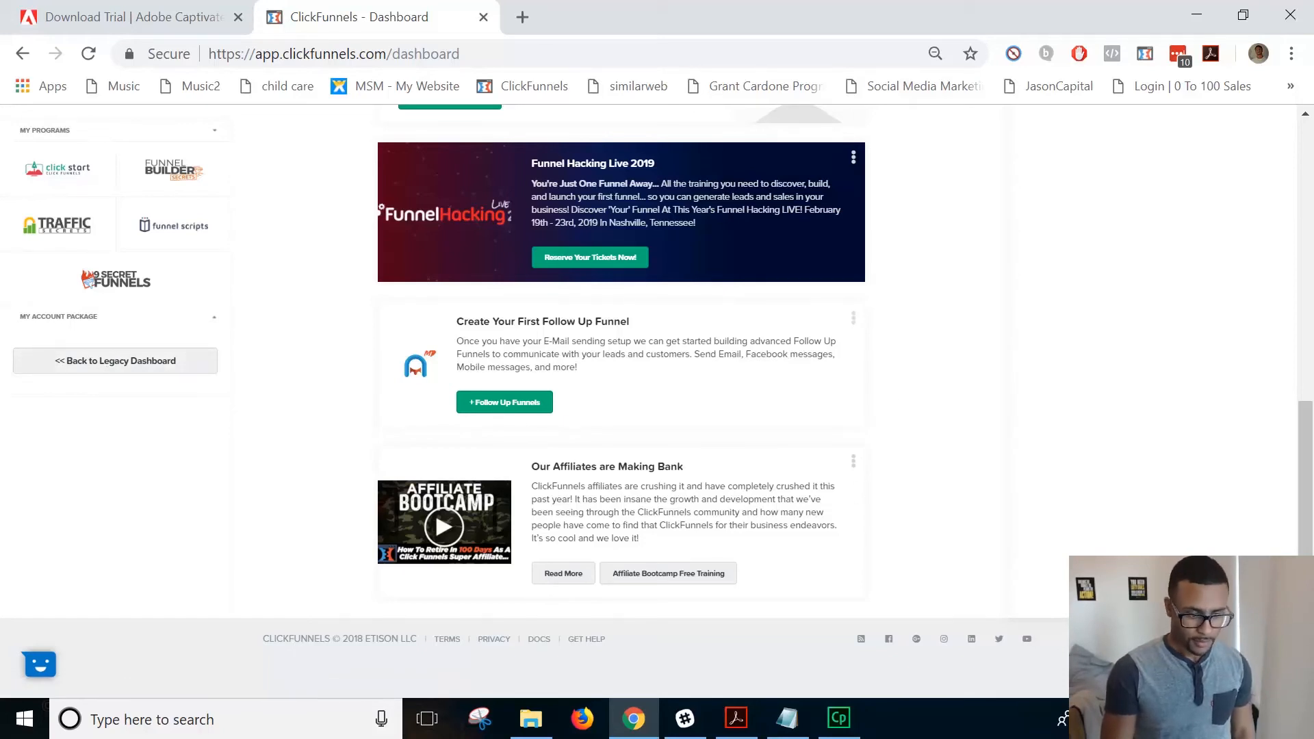
Review the Funnel Hacking Live 2019 announcement by highlighting its description text, and clear the highlight
scroll(673, 529, "up", 1)
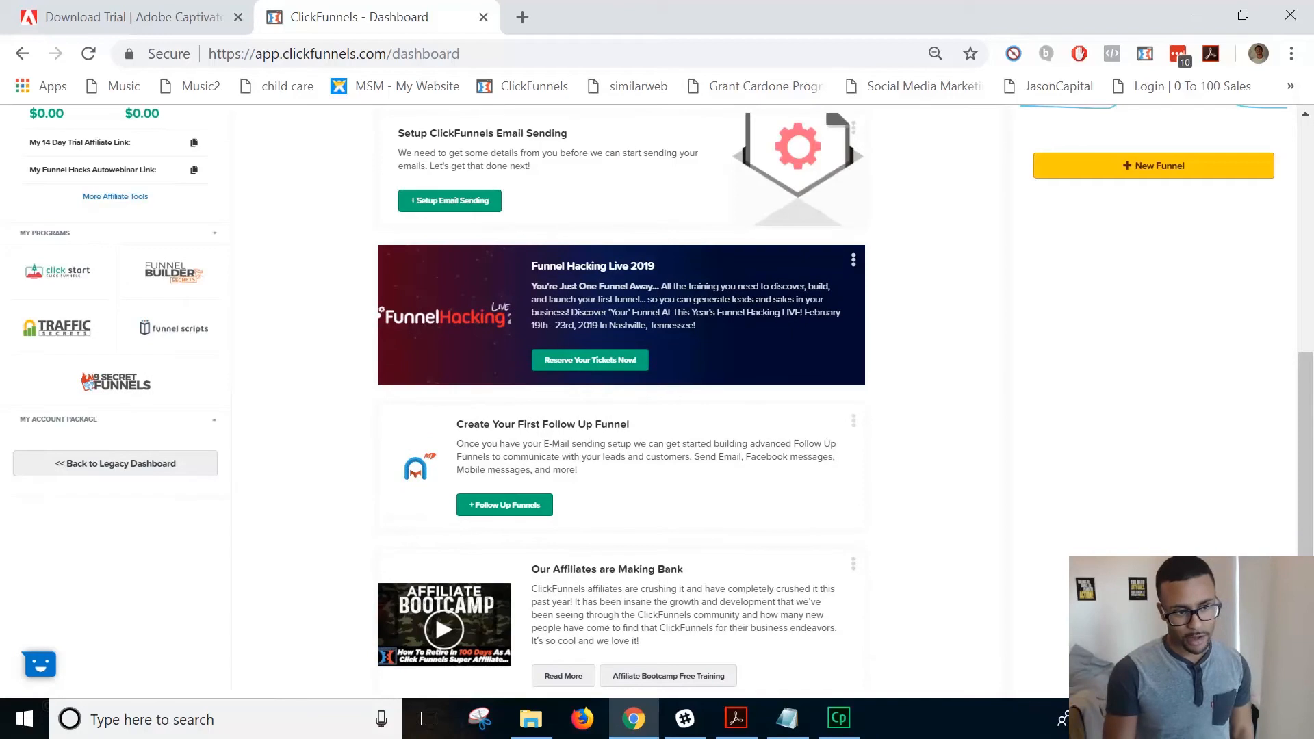
left_click_drag(571, 299, 727, 313)
left_click(709, 340)
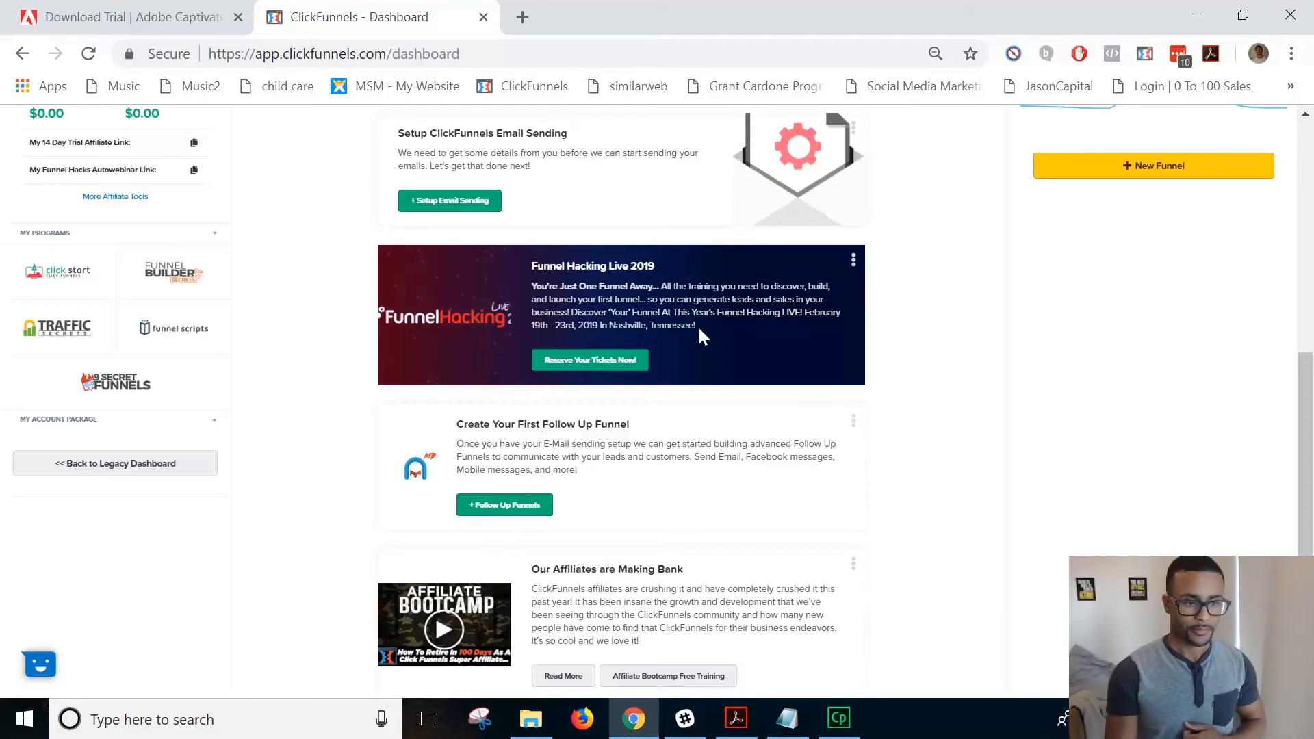
left_click_drag(701, 321, 727, 313)
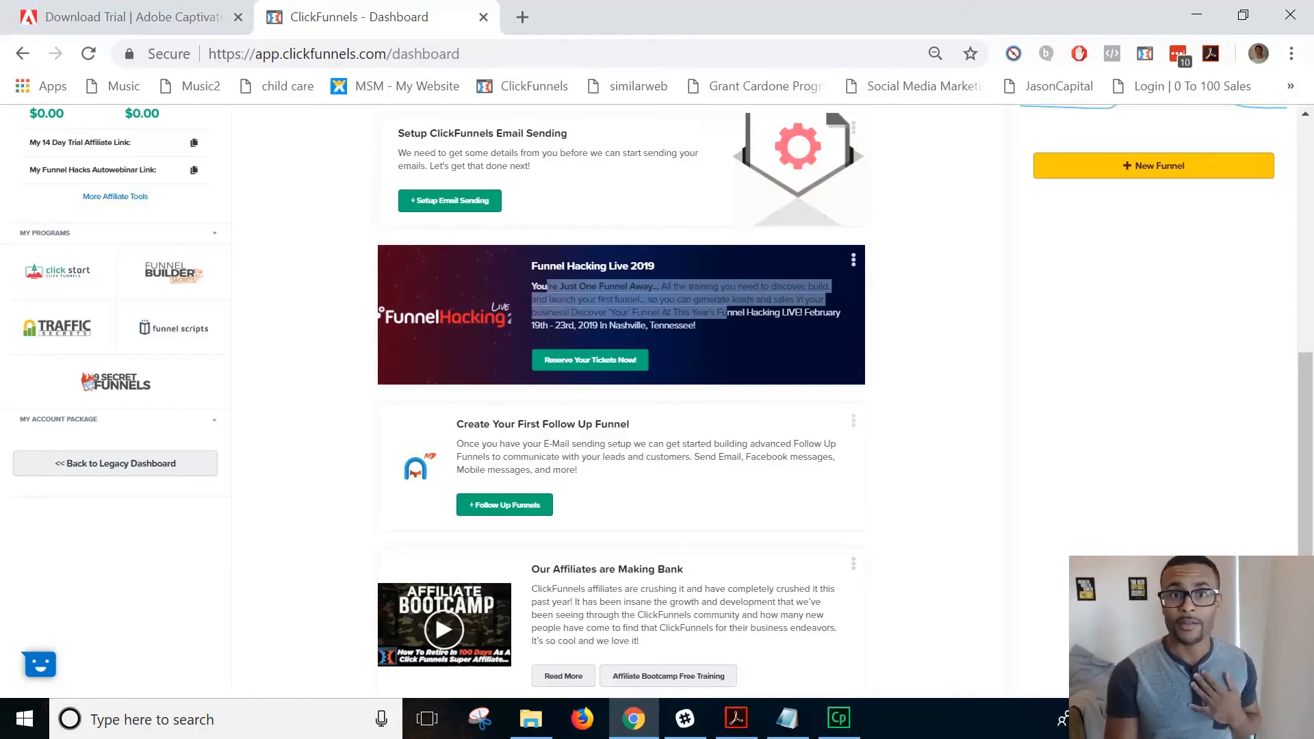
left_click(1162, 336)
Review the Setup ClickFunnels Email Sending card by highlighting its heading and description
scroll(553, 282, "up", 6)
scroll(565, 431, "down", 4)
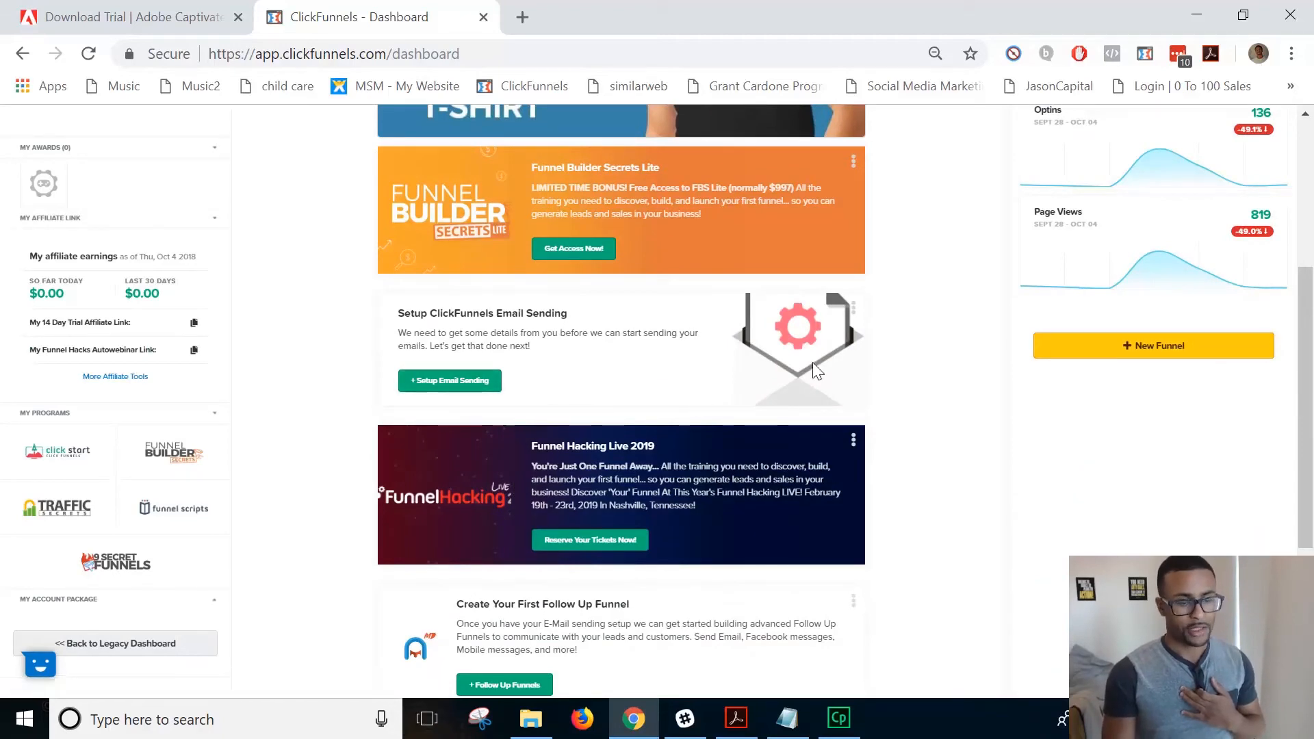
triple_click(398, 339)
left_click(399, 333)
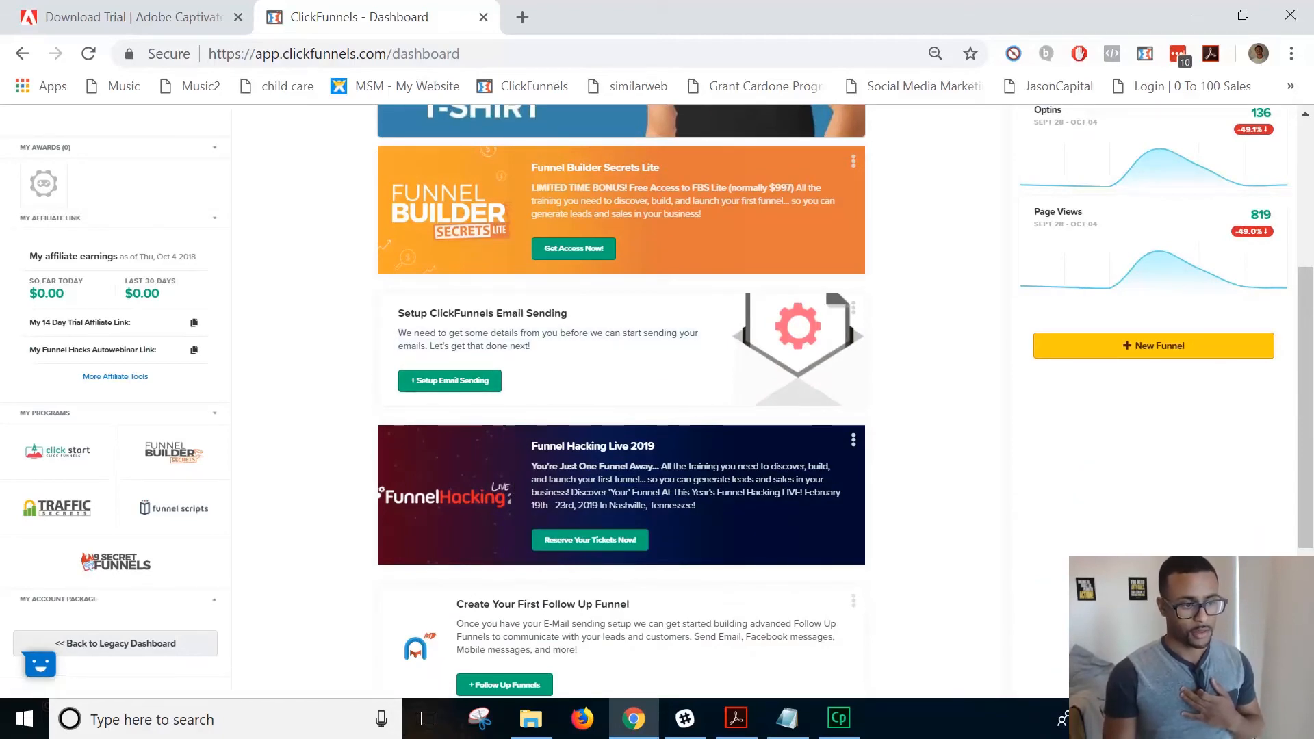
left_click_drag(397, 309, 820, 390)
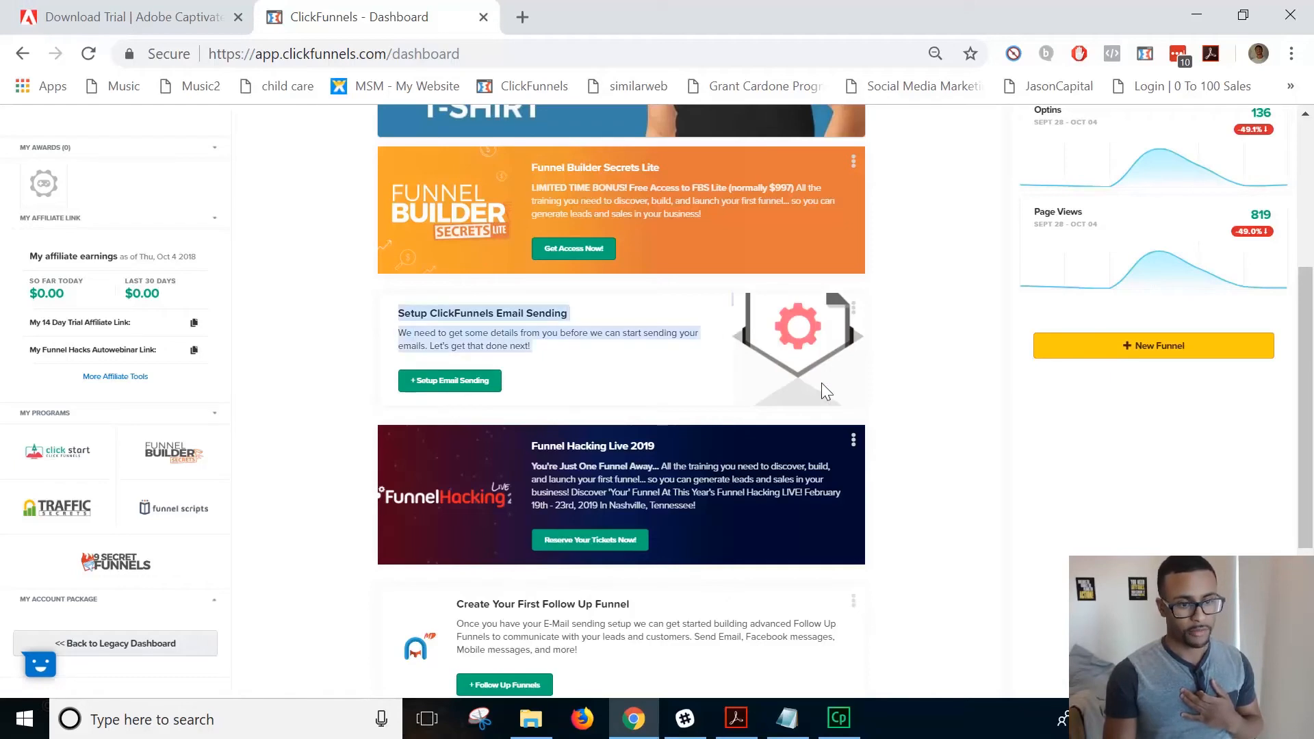
scroll(1077, 302, "up", 5)
Look over the Actionetics options for contacts, email lists, broadcasts and action funnels
mouse_move(978, 124)
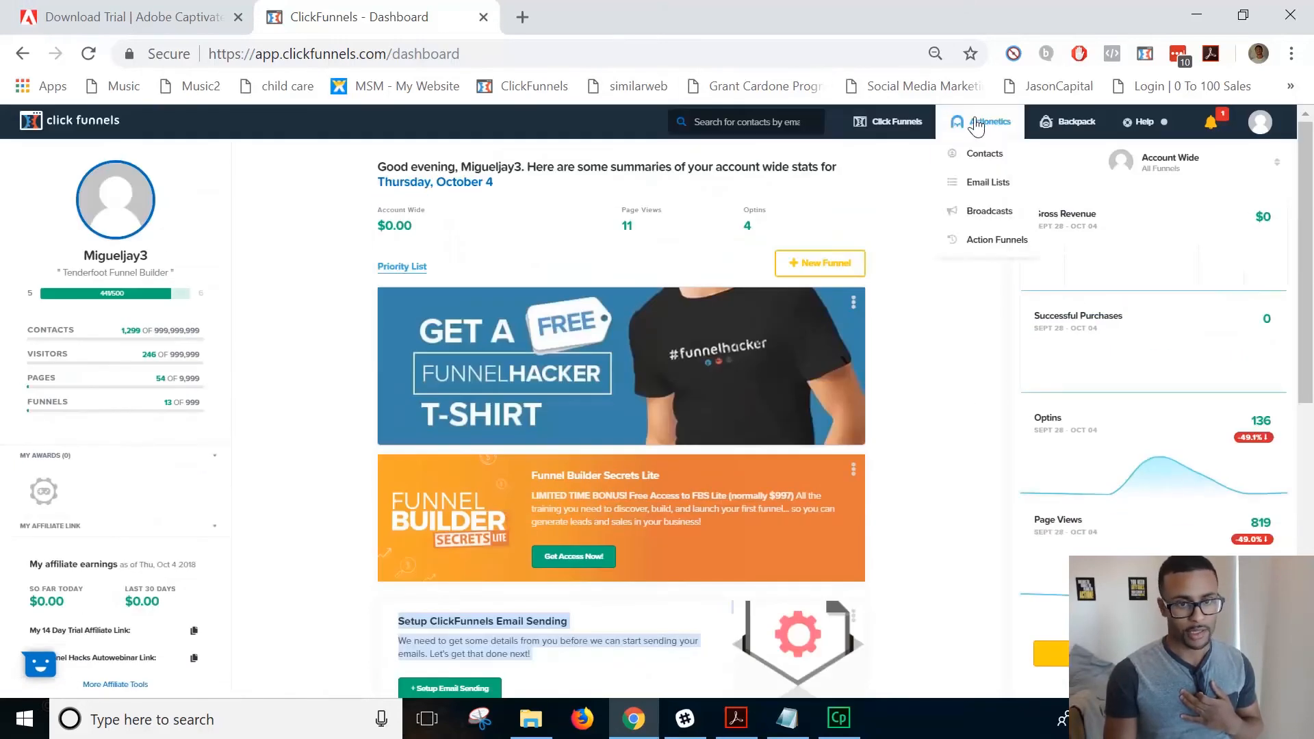
scroll(924, 284, "down", 8)
scroll(965, 255, "up", 8)
left_click(992, 230)
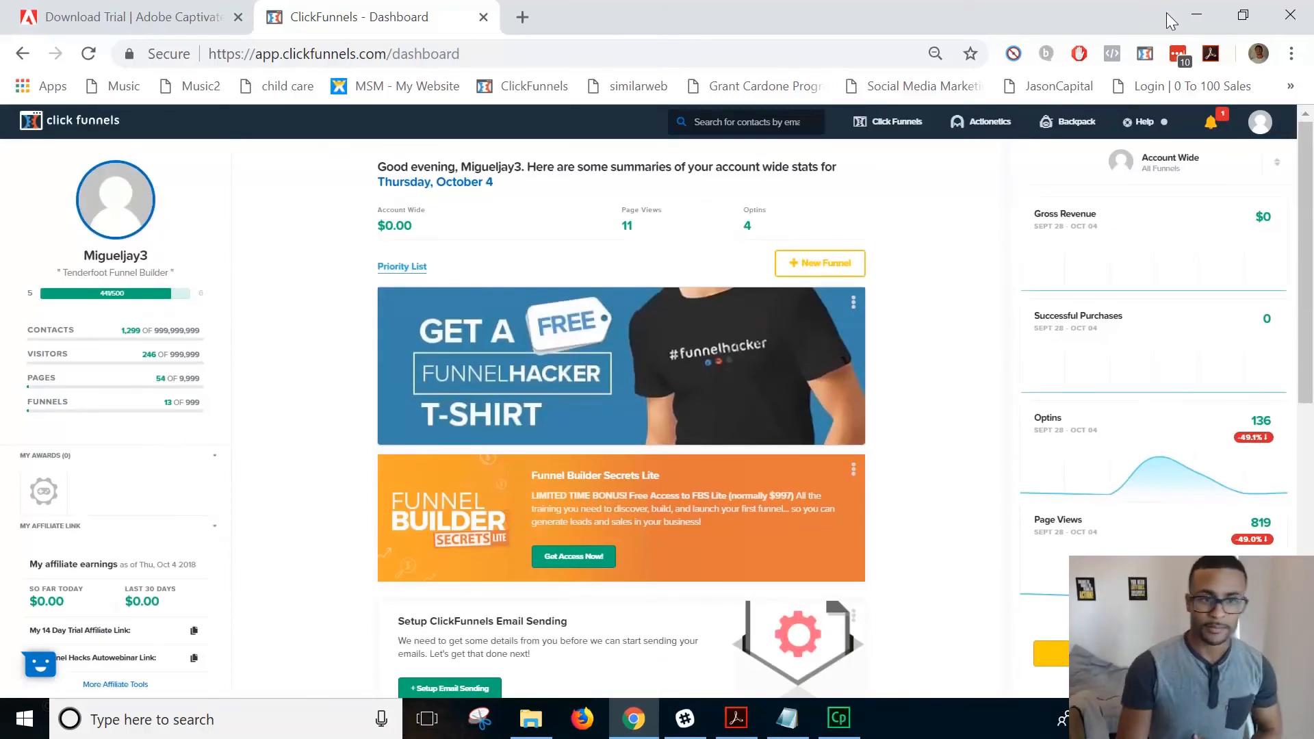
Open the account's funnels list and highlight the Enterprise Event plan name beside it
mouse_move(896, 130)
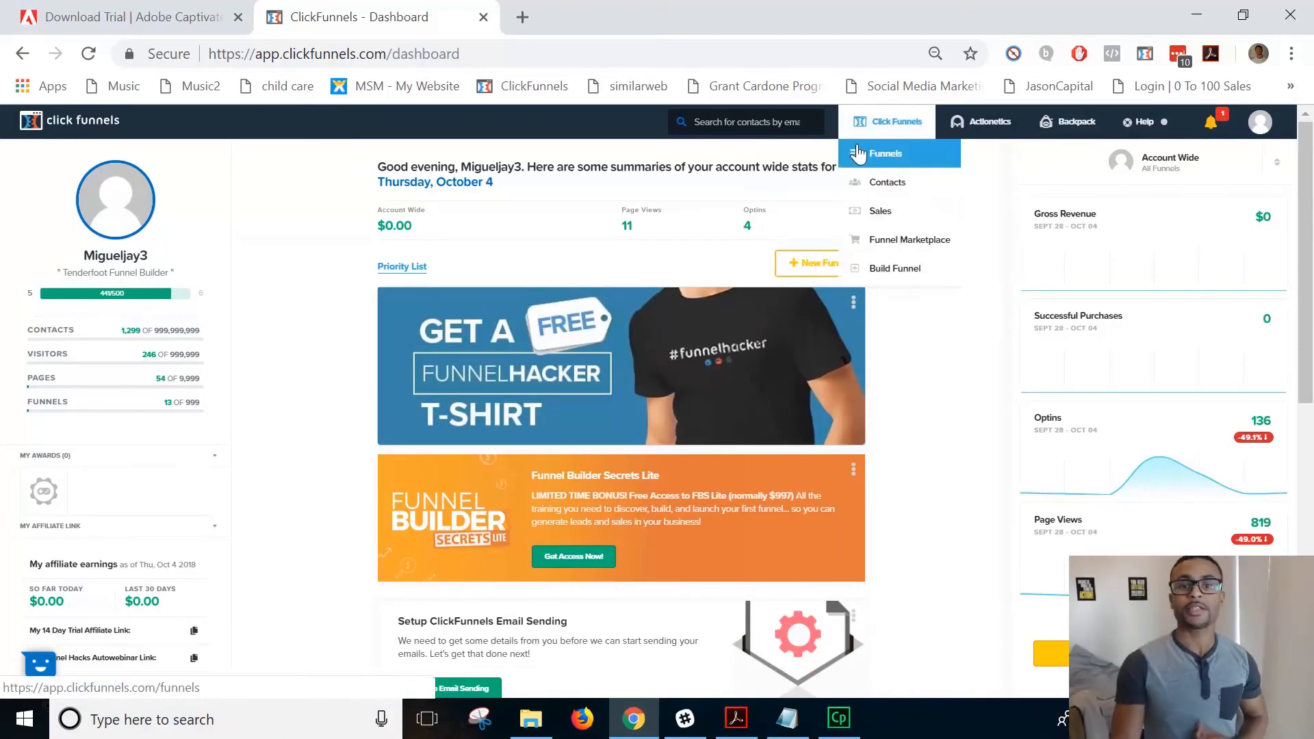
left_click(933, 162)
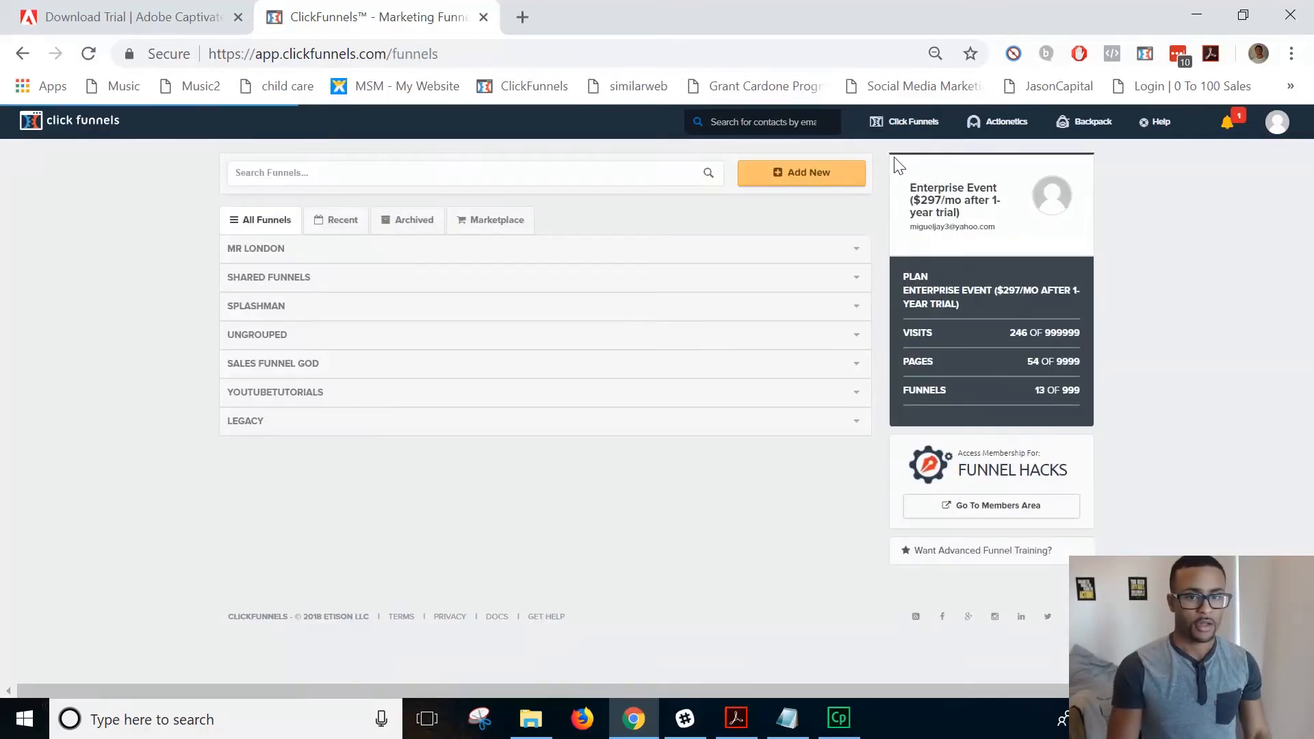
left_click_drag(993, 222, 954, 188)
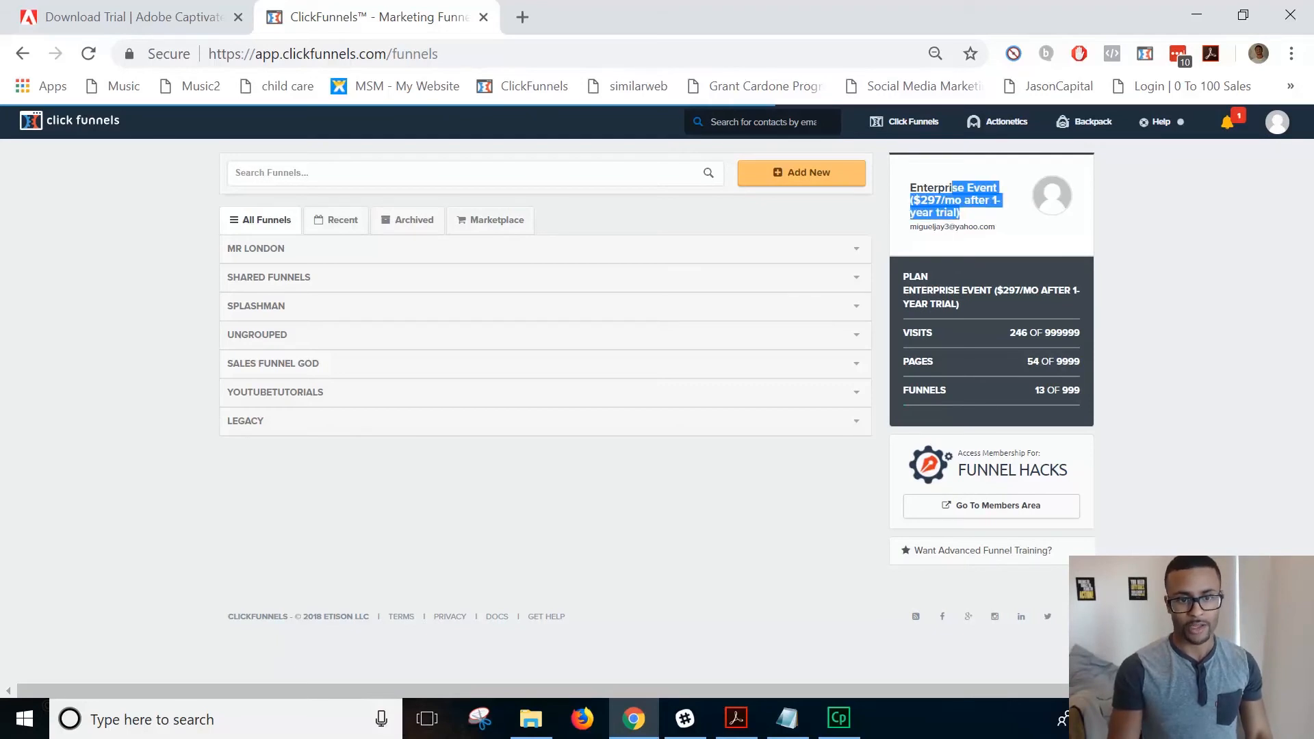
left_click(1222, 277)
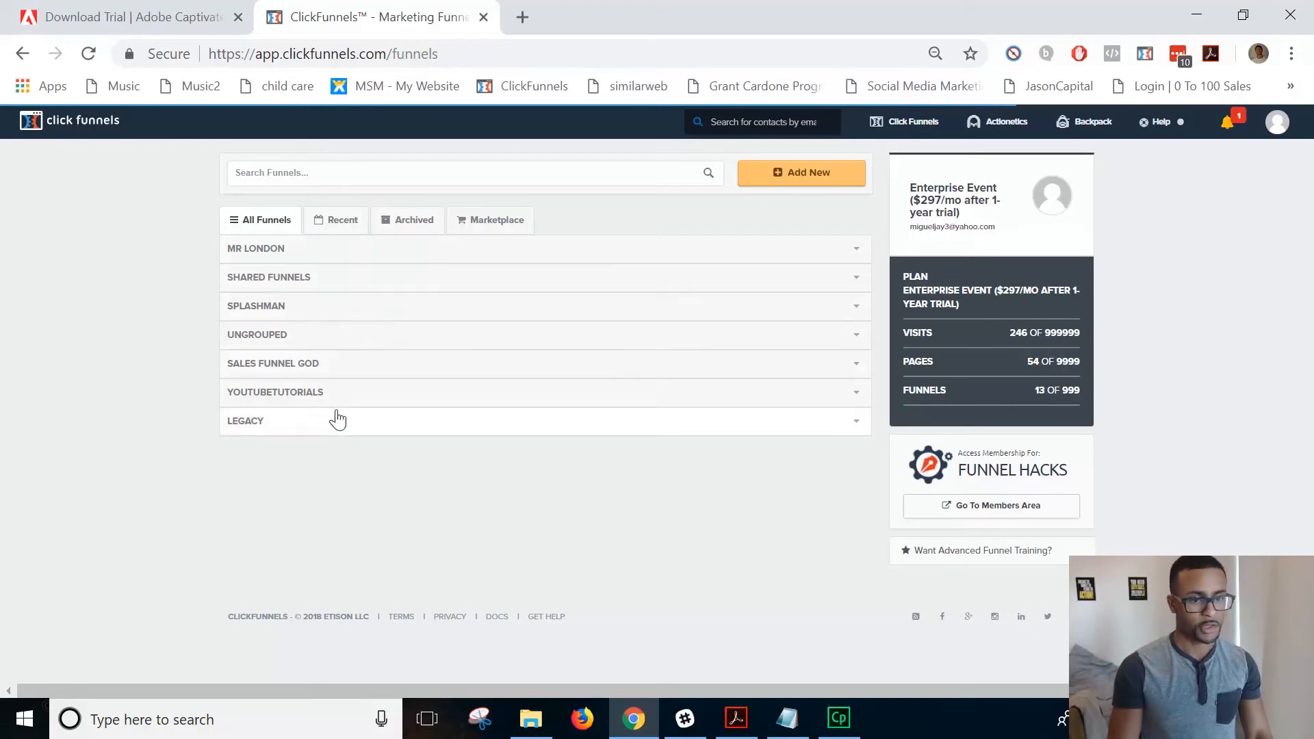
Inspect the funnels grouped under YouTubeTutorials and Sales Funnel God, collapsing each group again
left_click_drag(317, 395, 322, 385)
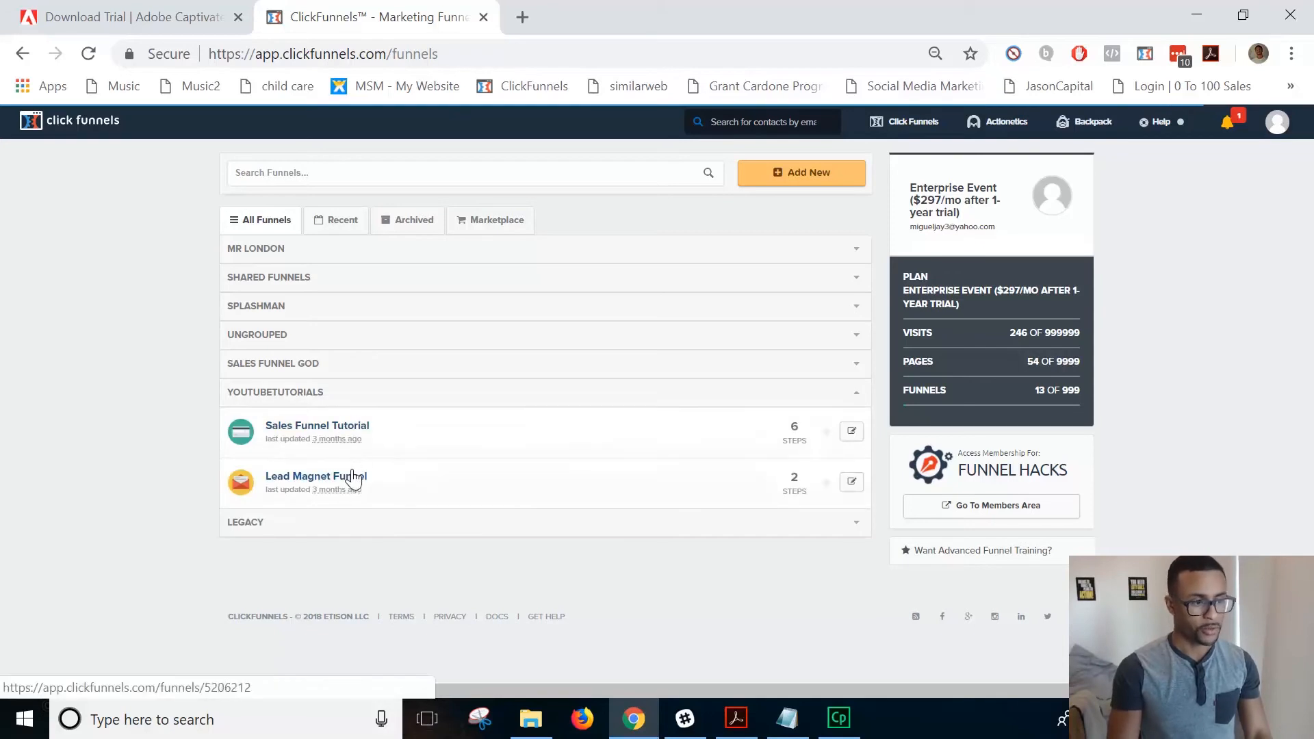
left_click(360, 395)
left_click(355, 377)
left_click(357, 375)
left_click(329, 376)
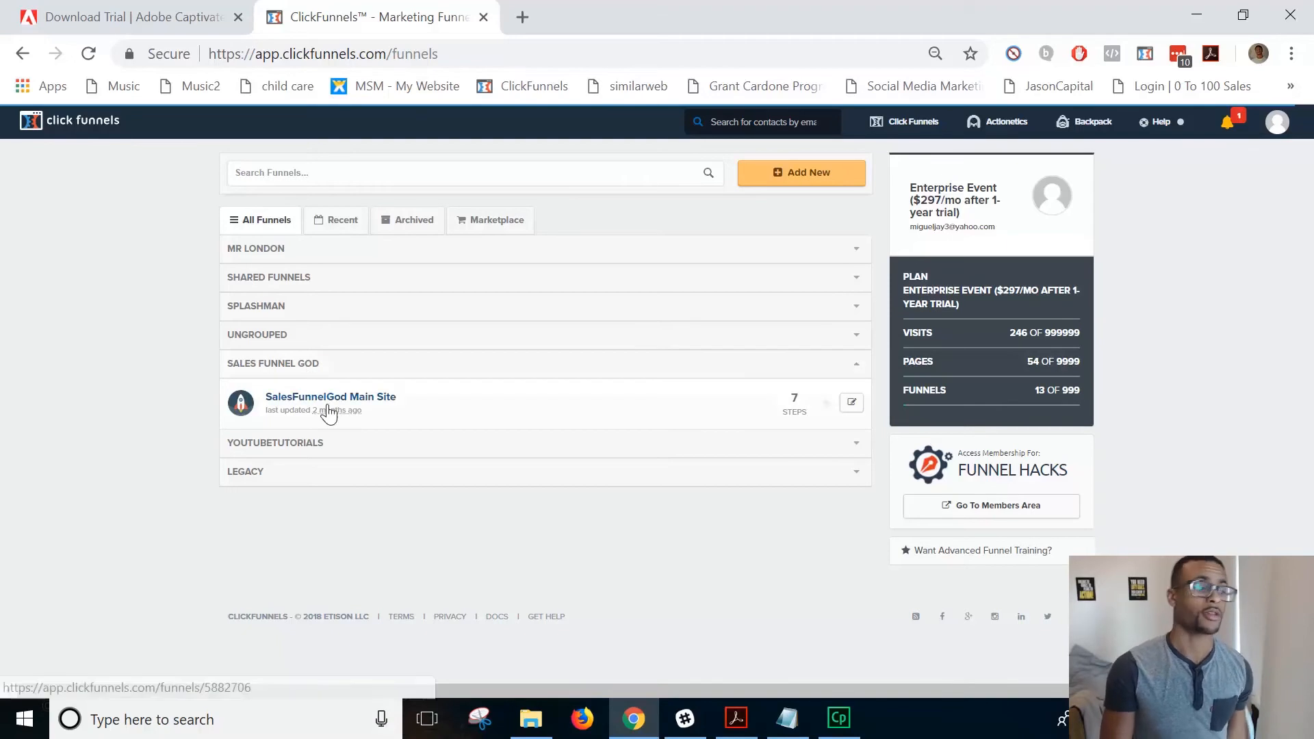
left_click(353, 368)
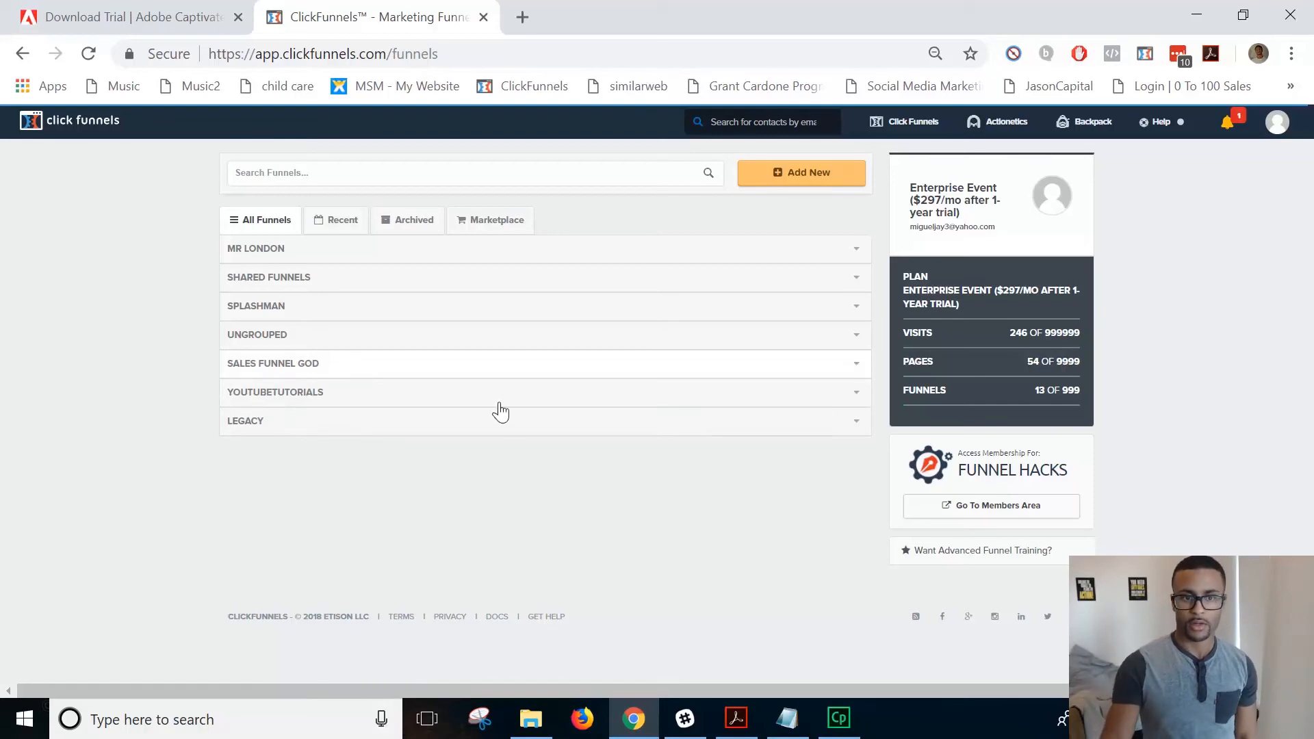
Check the Sales Funnel God, YouTubeTutorials and Legacy groups, leaving YouTubeTutorials expanded
left_click(415, 375)
left_click(416, 375)
left_click(393, 402)
left_click(392, 398)
left_click(377, 420)
left_click(367, 427)
left_click(392, 391)
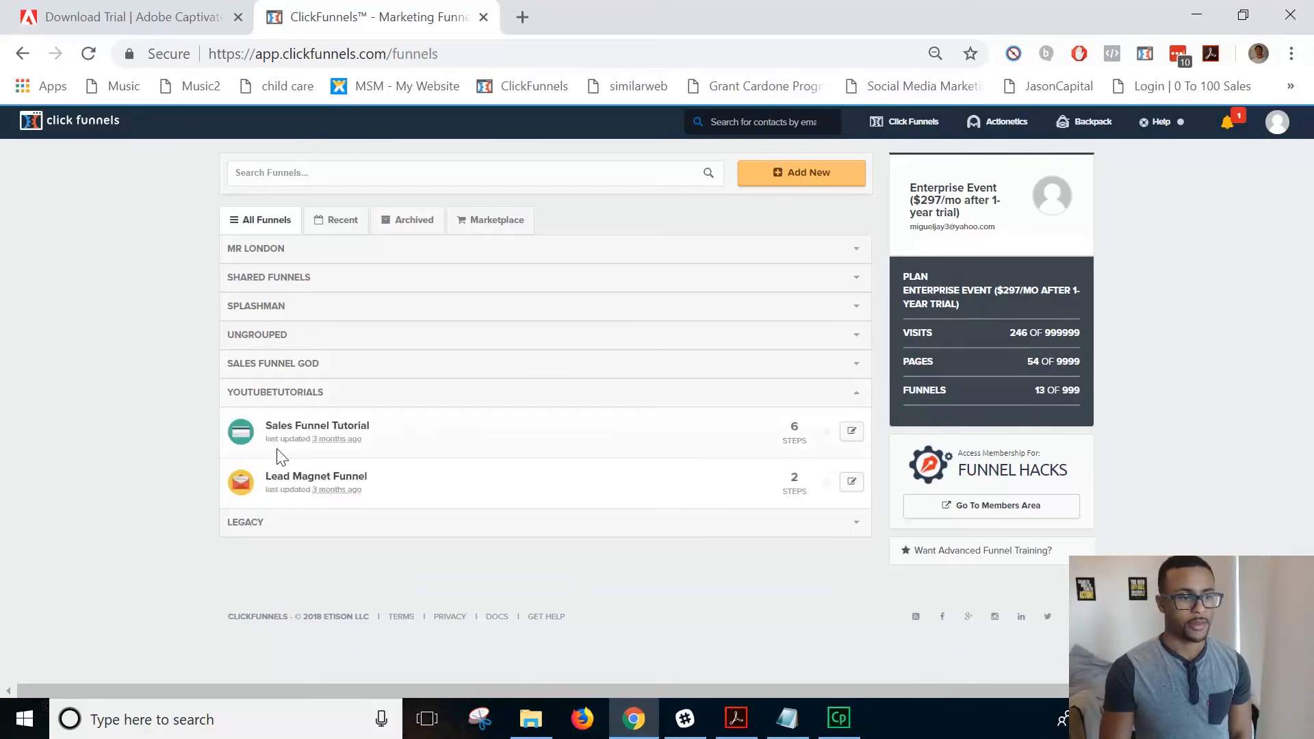
left_click(319, 400)
left_click(320, 401)
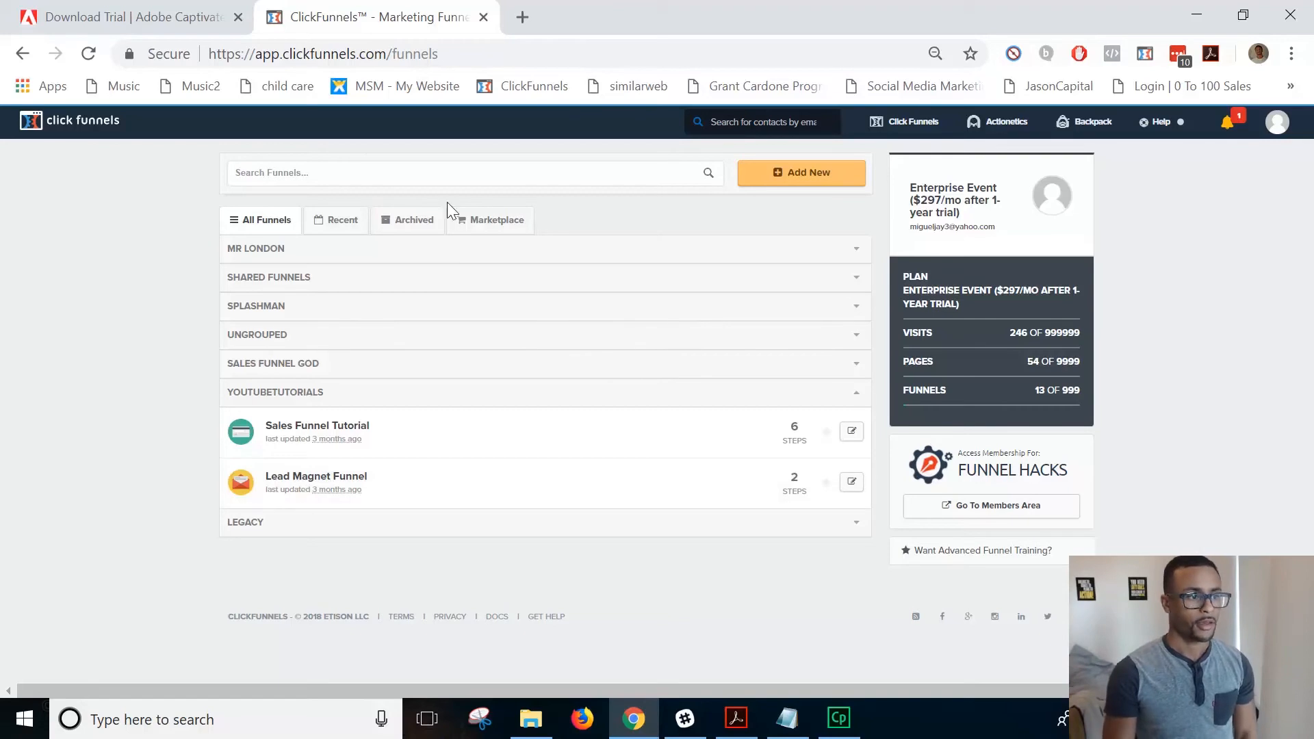
View the recently updated funnels and the archived funnels, and return to the list of all funnels
left_click(340, 224)
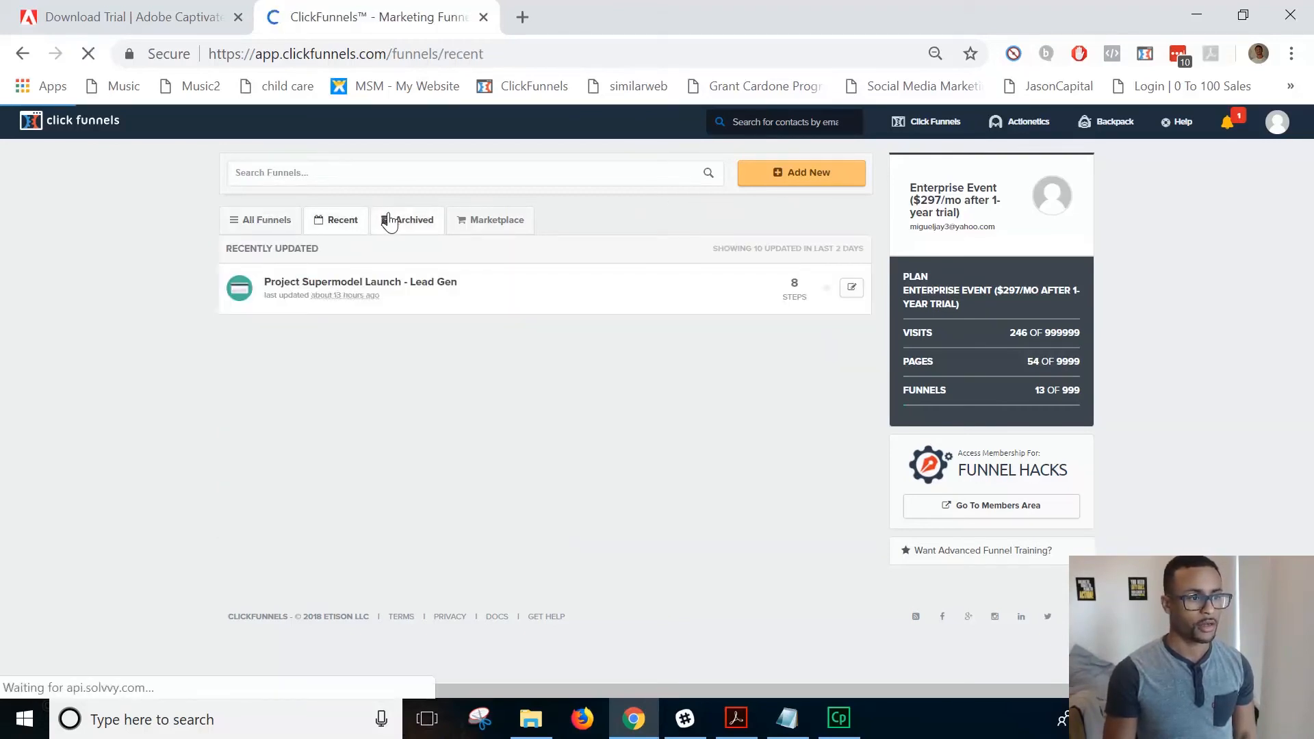
left_click(387, 220)
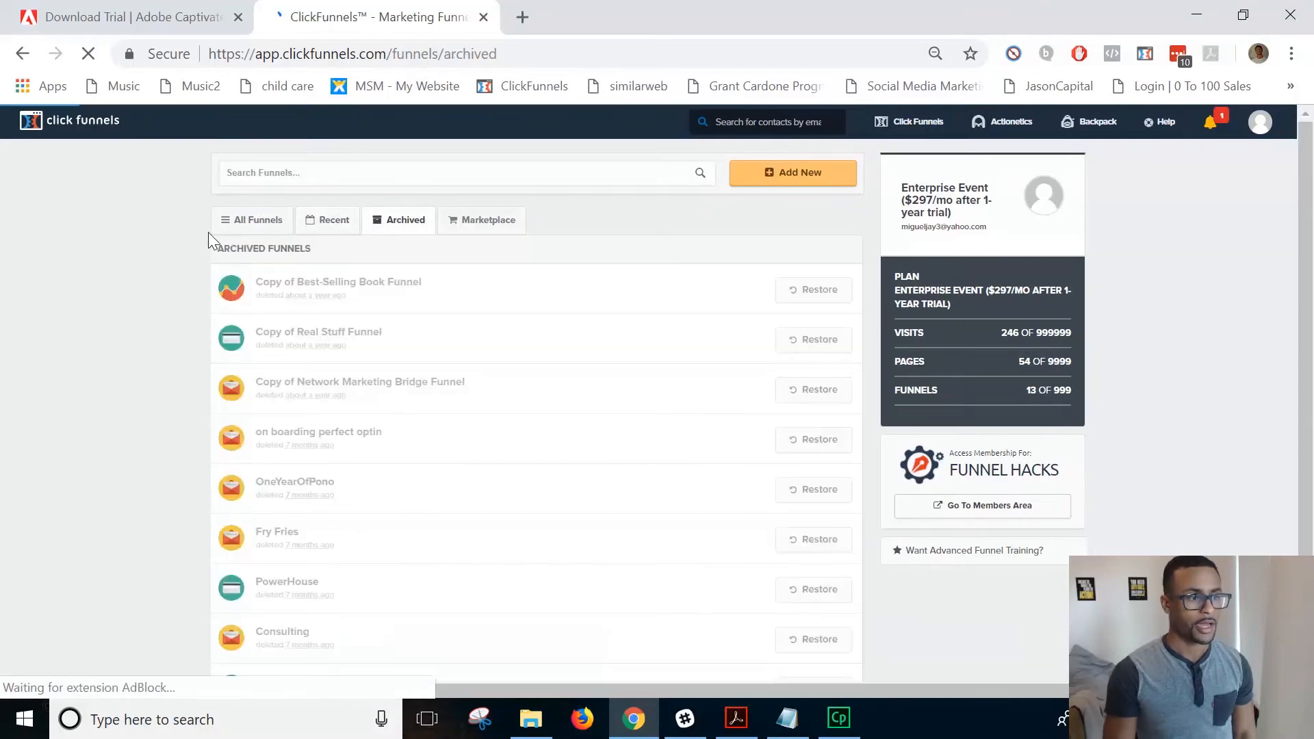
left_click(235, 226)
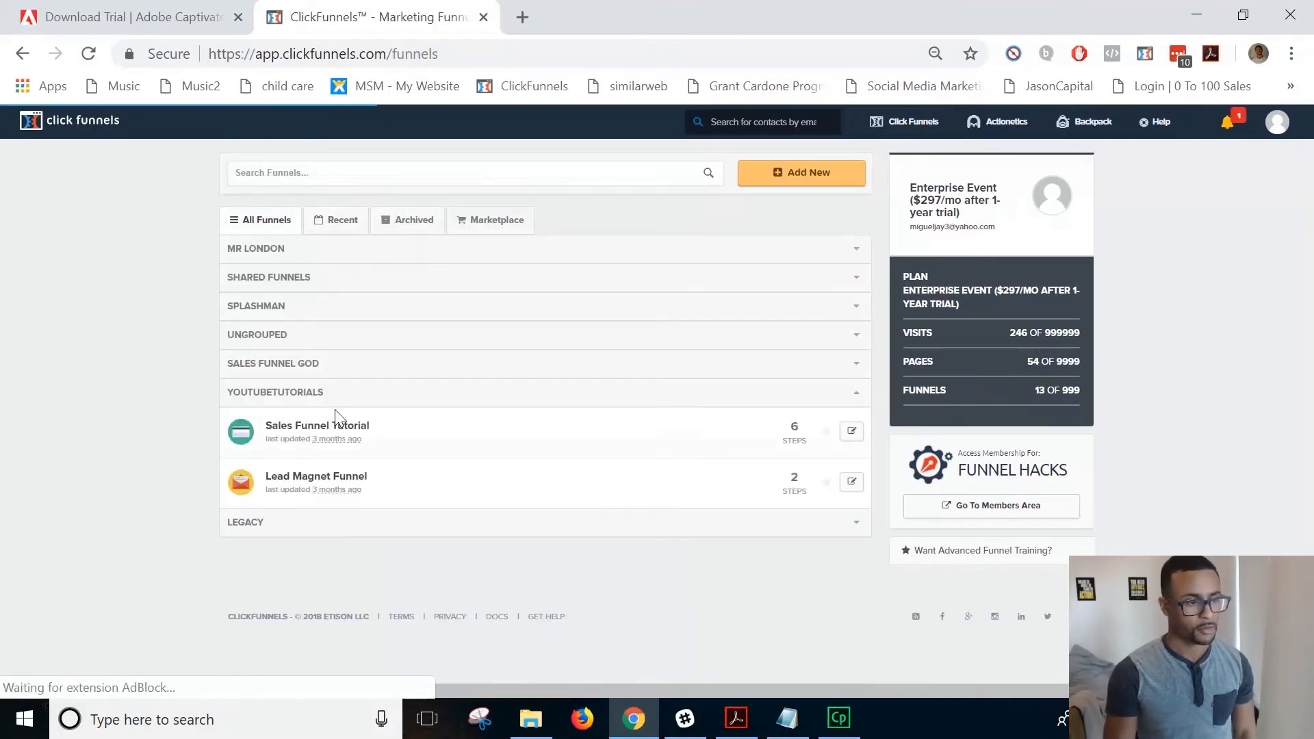
Collapse and reopen the YouTubeTutorials group to show its funnels, and leave it collapsed
left_click(323, 401)
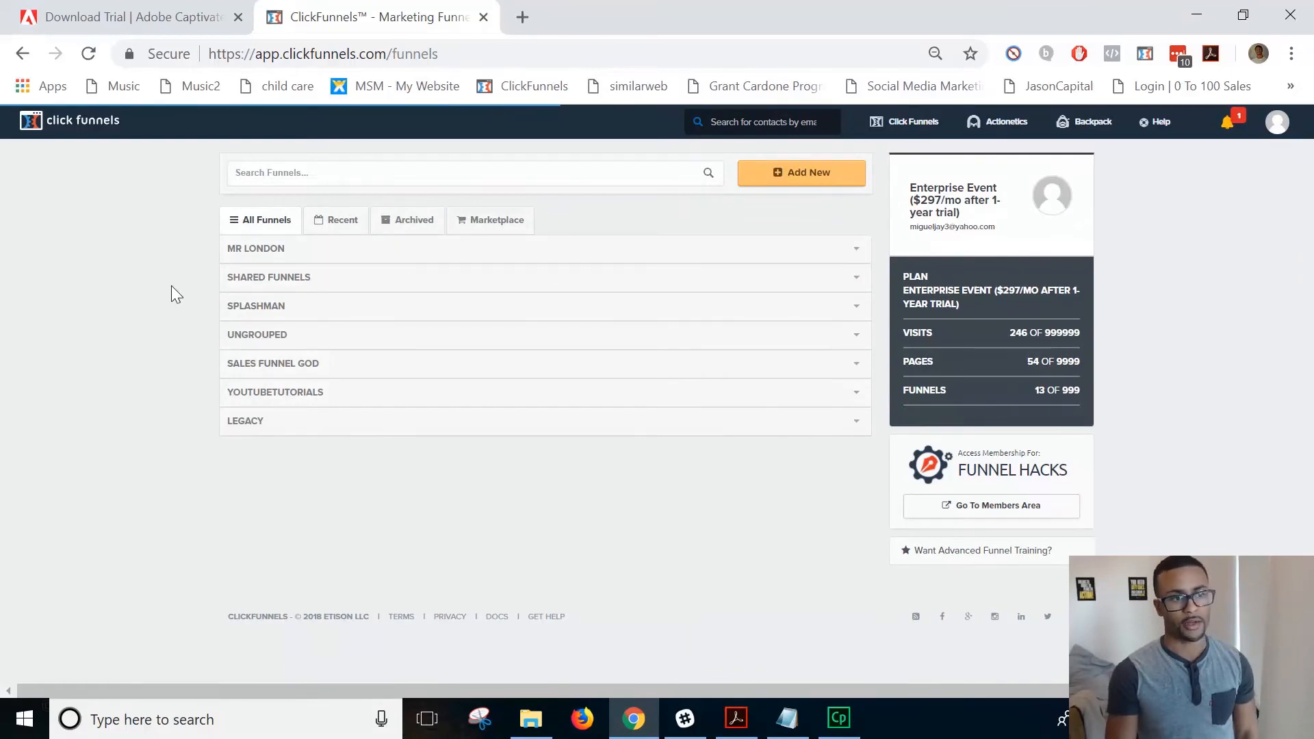
left_click(312, 400)
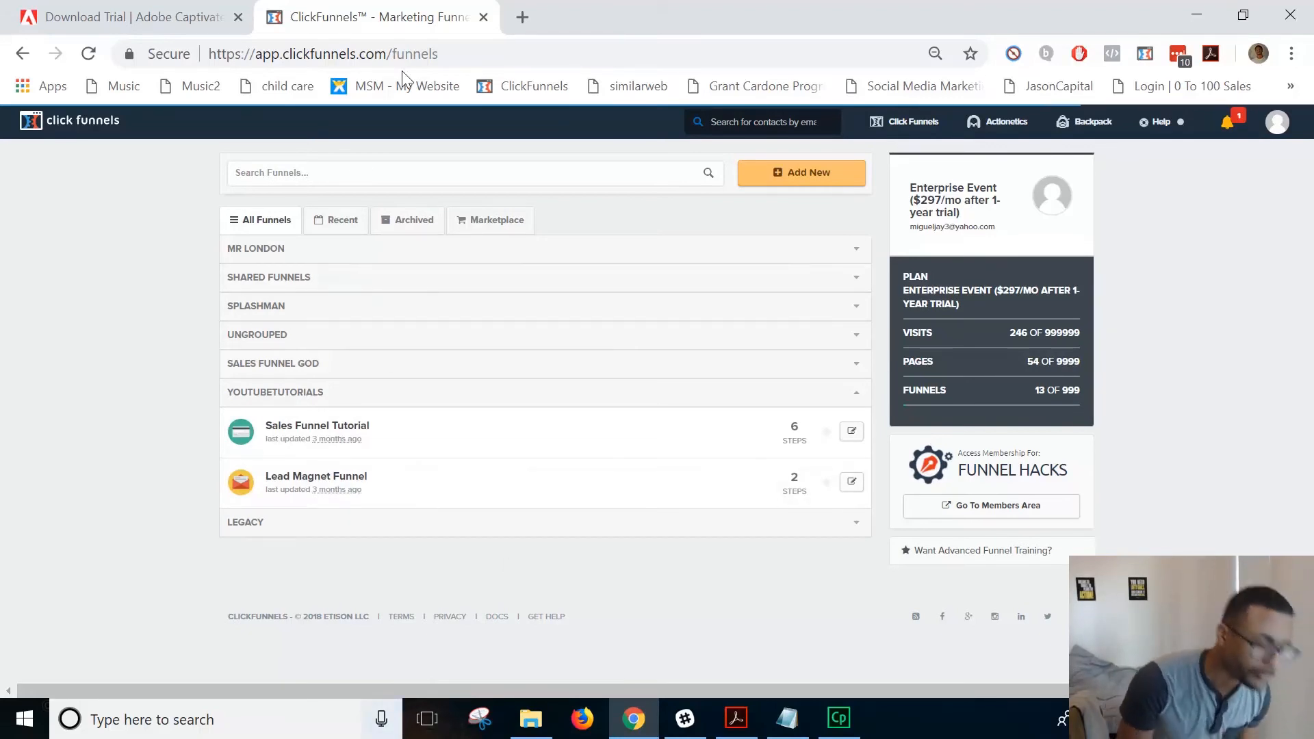
left_click(356, 408)
Filter the funnels list by "tutorial", remove the filter, and check the YouTubeTutorials group
left_click(236, 173)
type("tutorial")
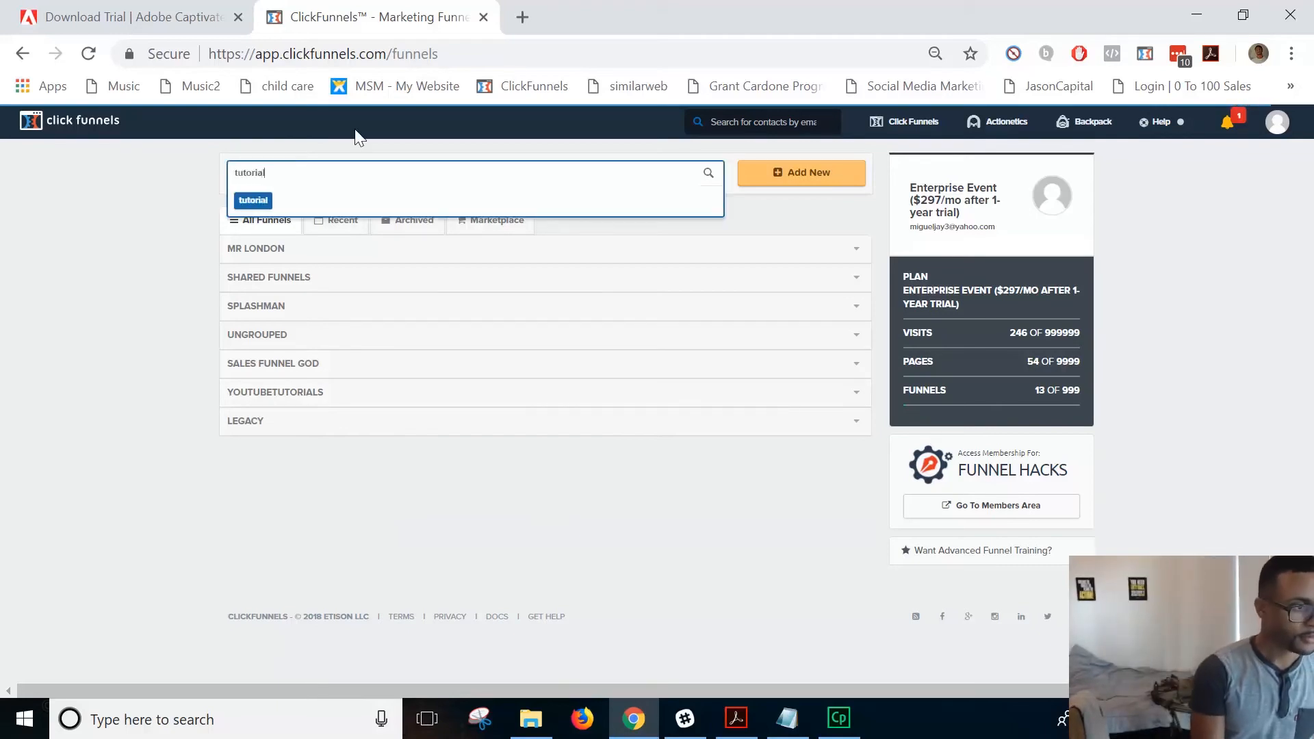
key("Return")
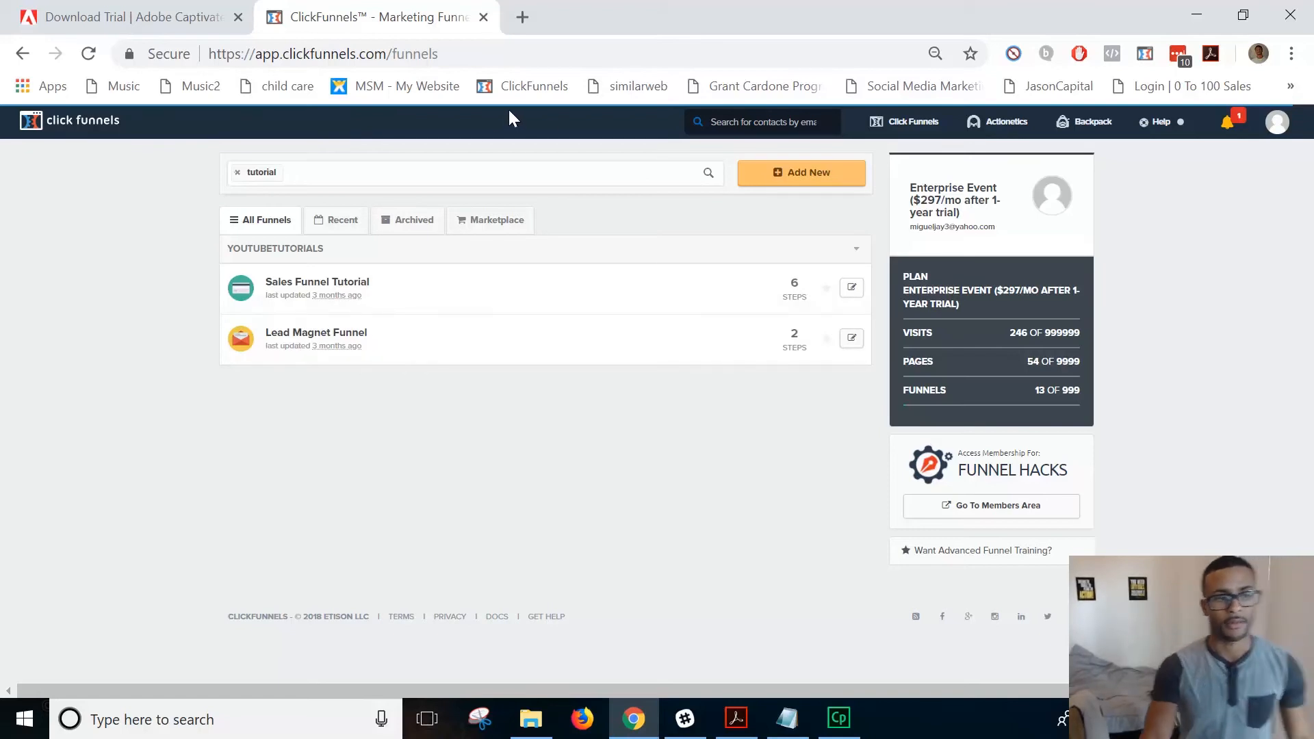
left_click(238, 173)
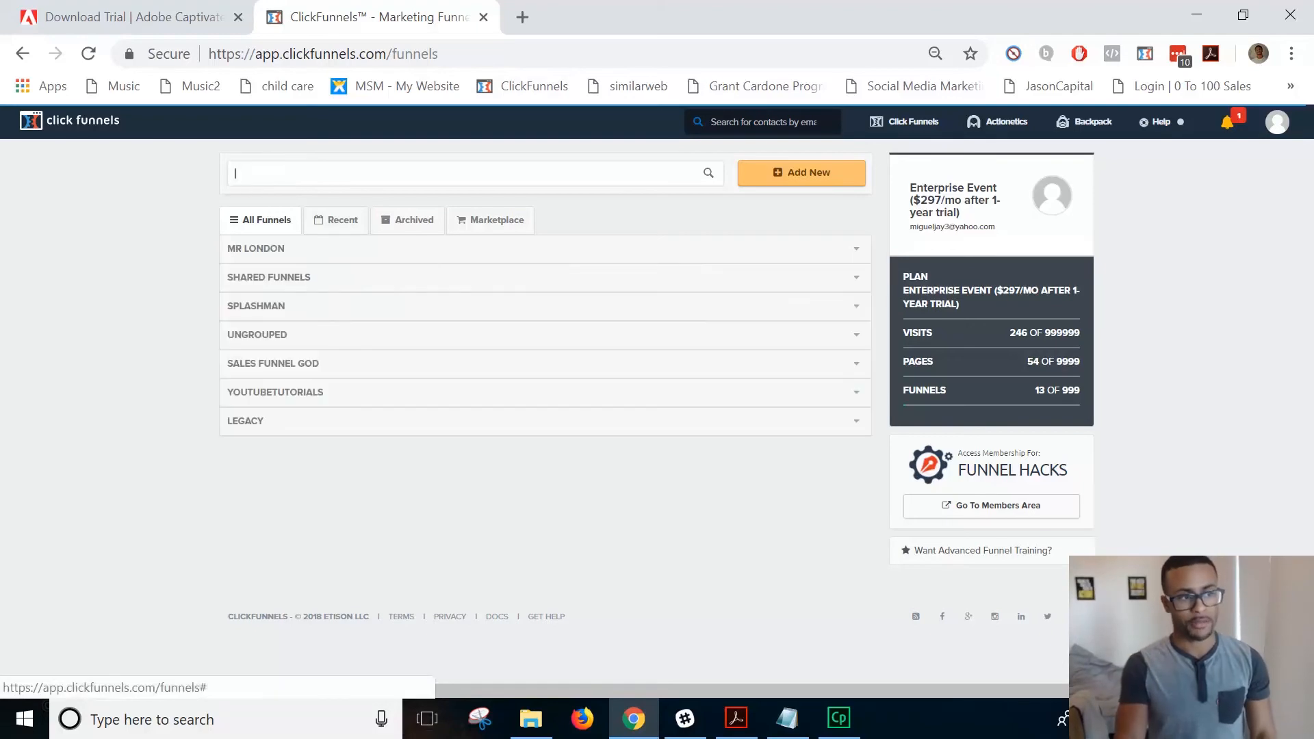
left_click(262, 396)
left_click(290, 401)
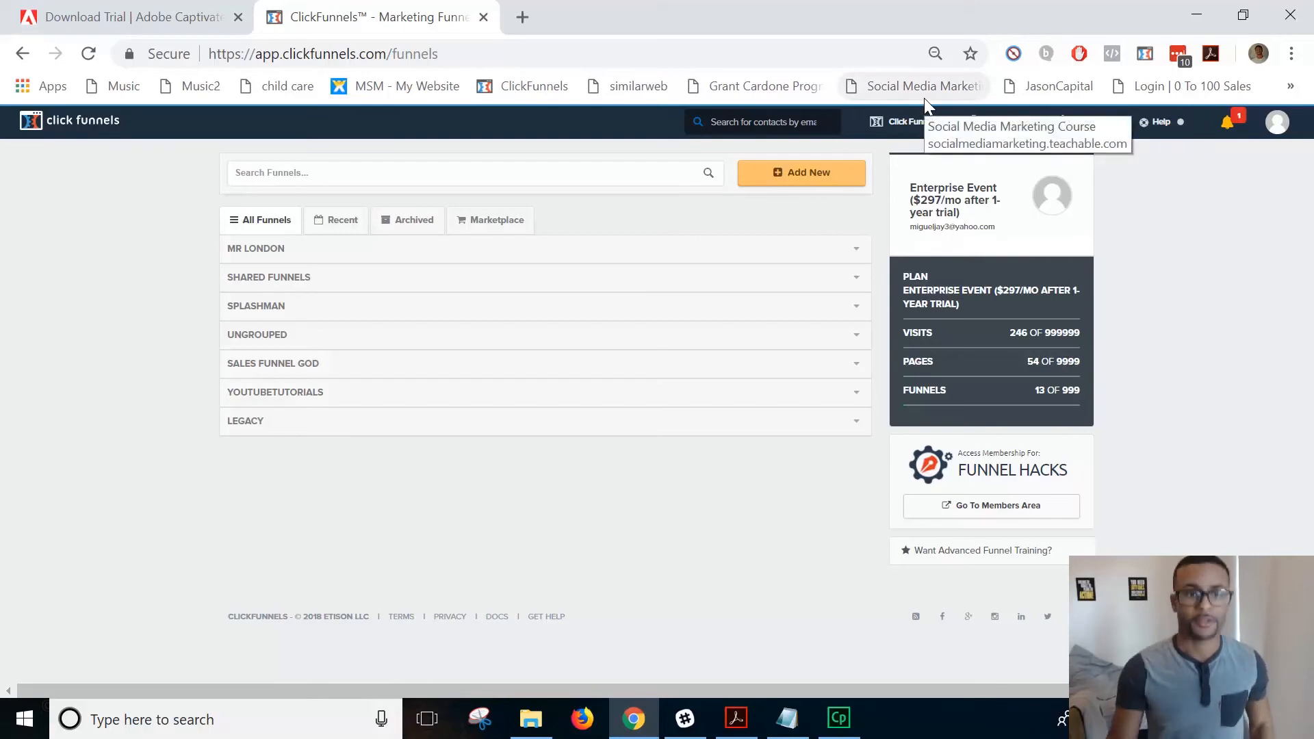
Open the contacts page and look through the last 30 days of contacts, and open the sales page
mouse_move(910, 130)
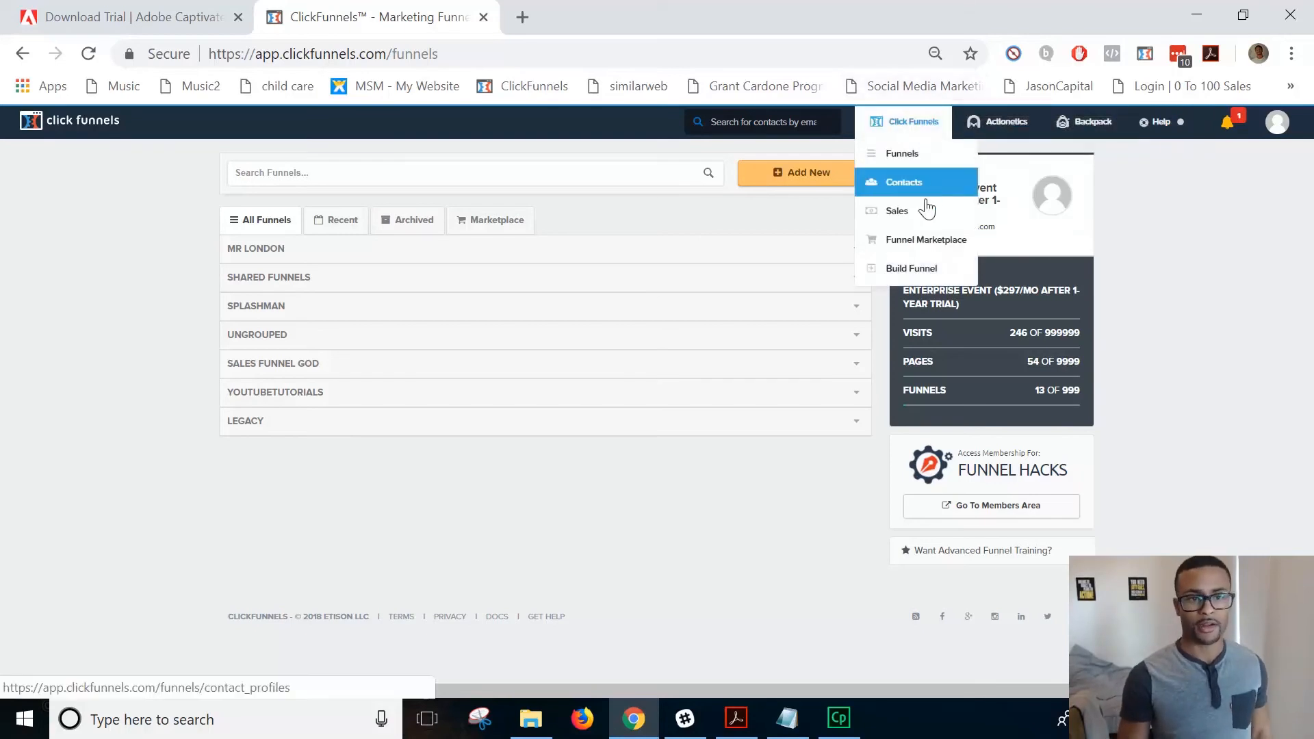
left_click(907, 182)
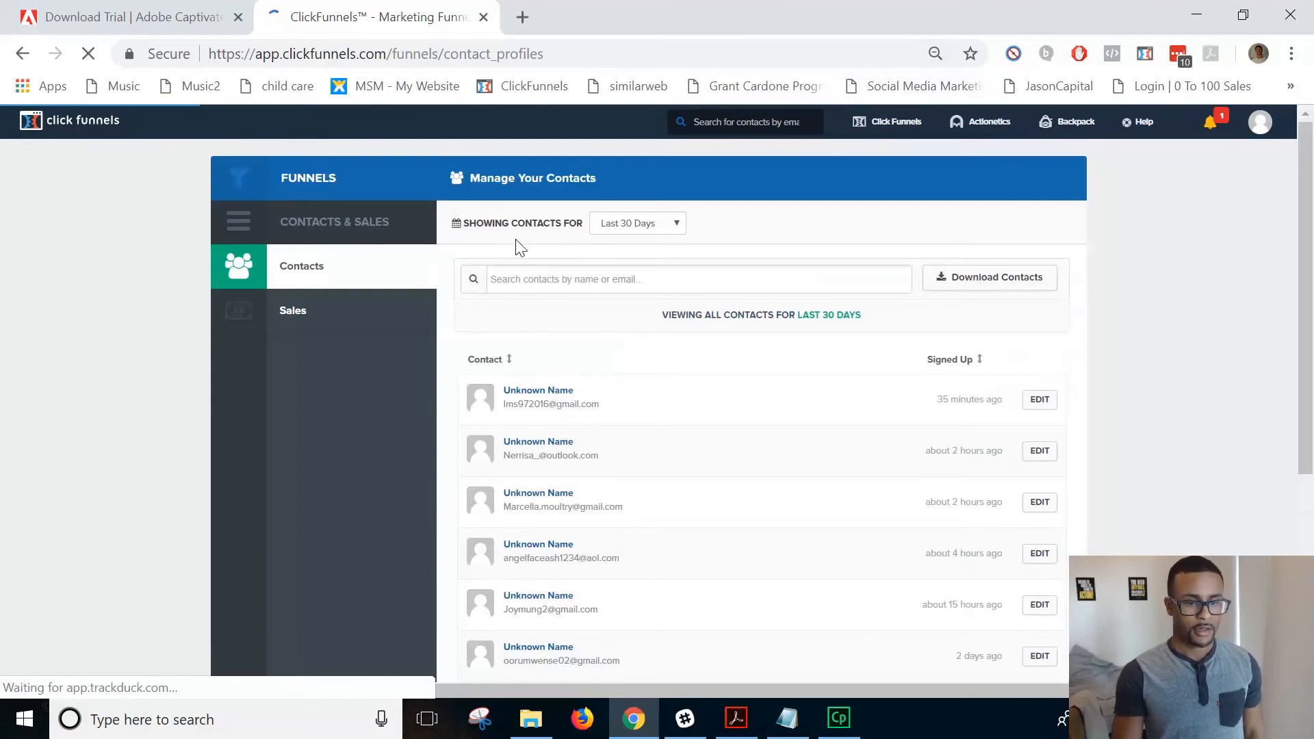
scroll(587, 438, "down", 2)
scroll(587, 438, "down", 2)
scroll(561, 379, "up", 5)
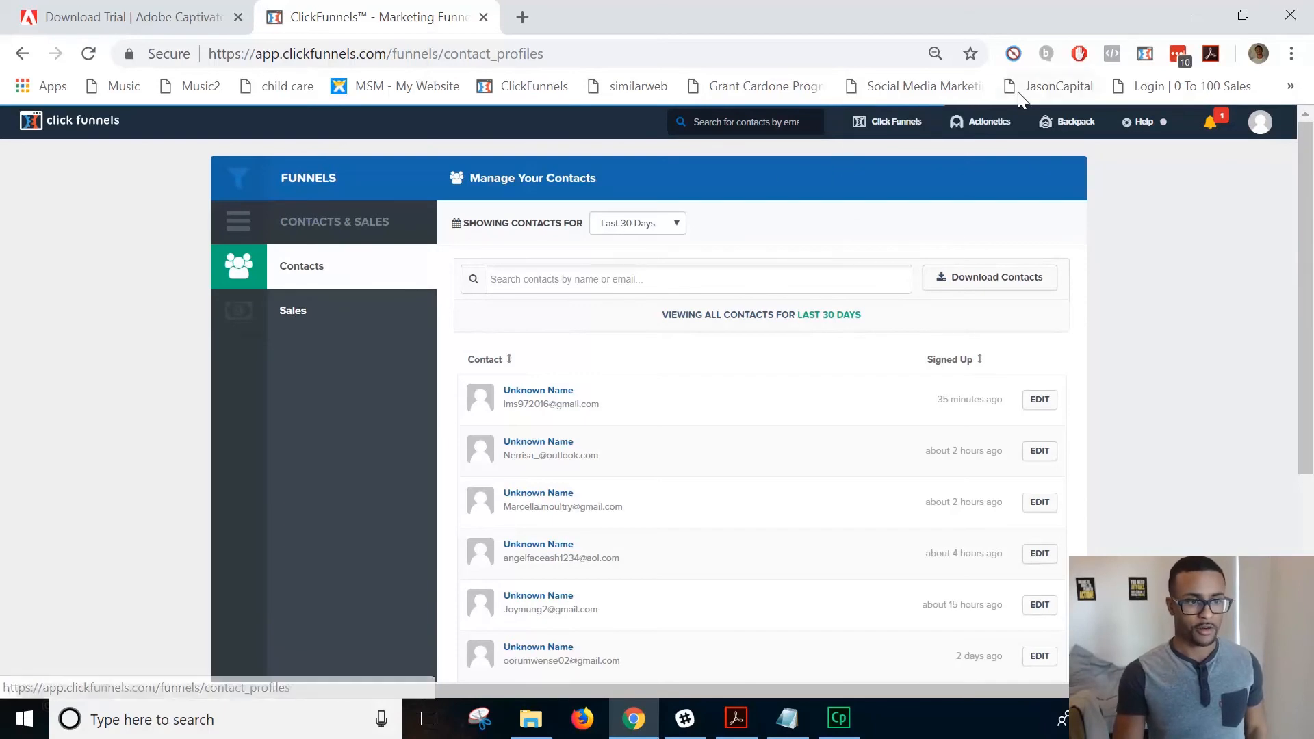
mouse_move(861, 146)
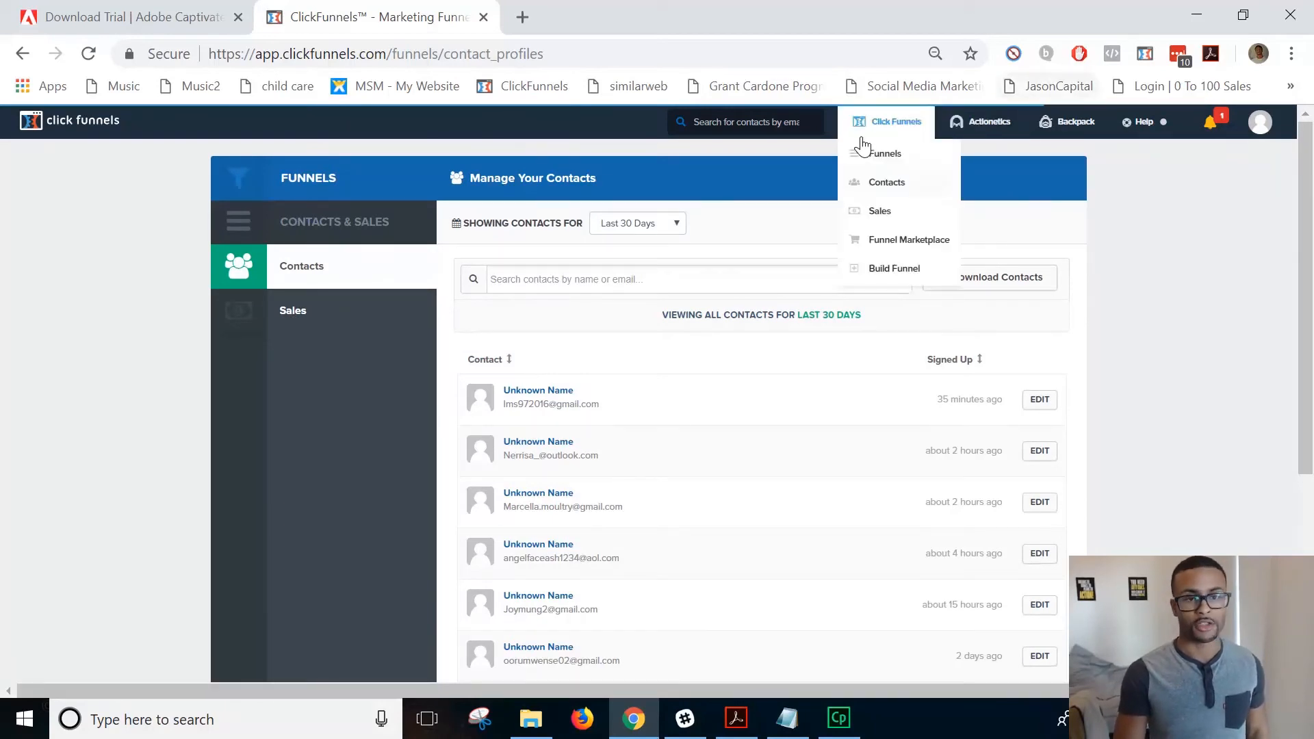
left_click(880, 216)
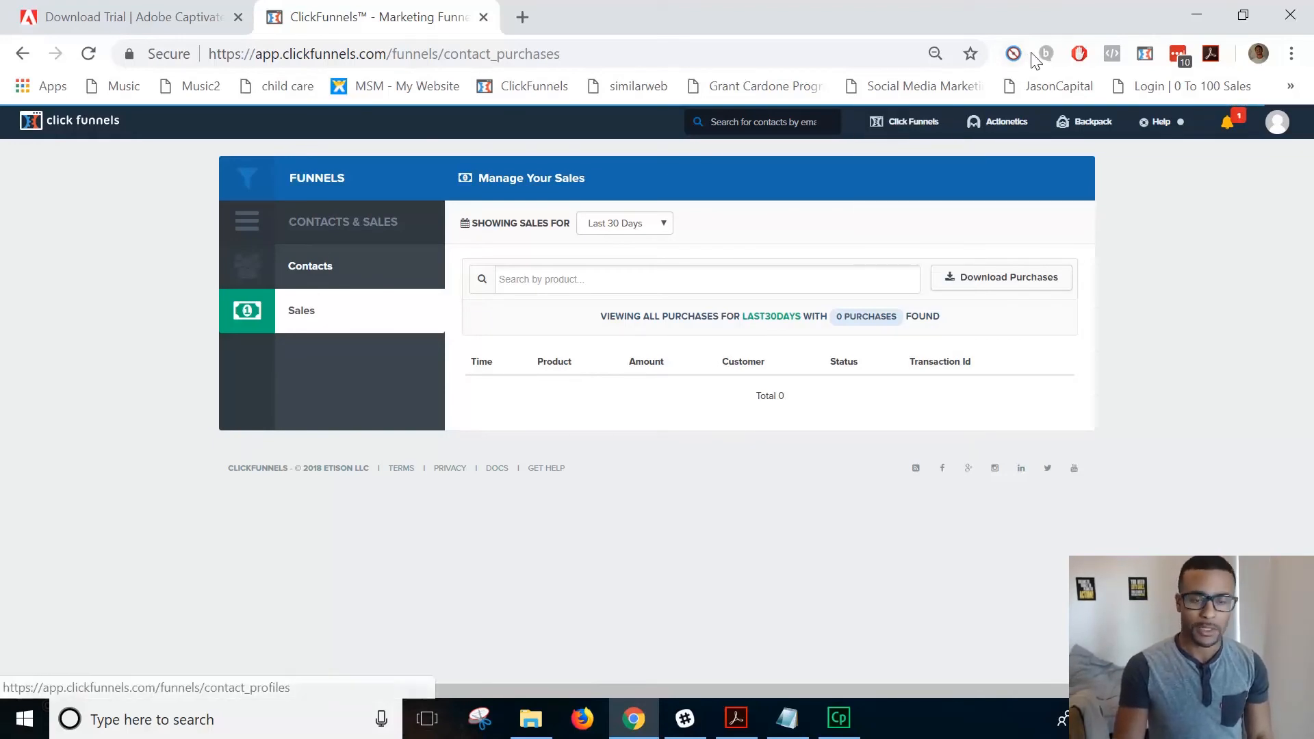
Open the Funnel Marketplace and browse its product launch, squeeze page, tripwire and webinar funnel templates
mouse_move(909, 118)
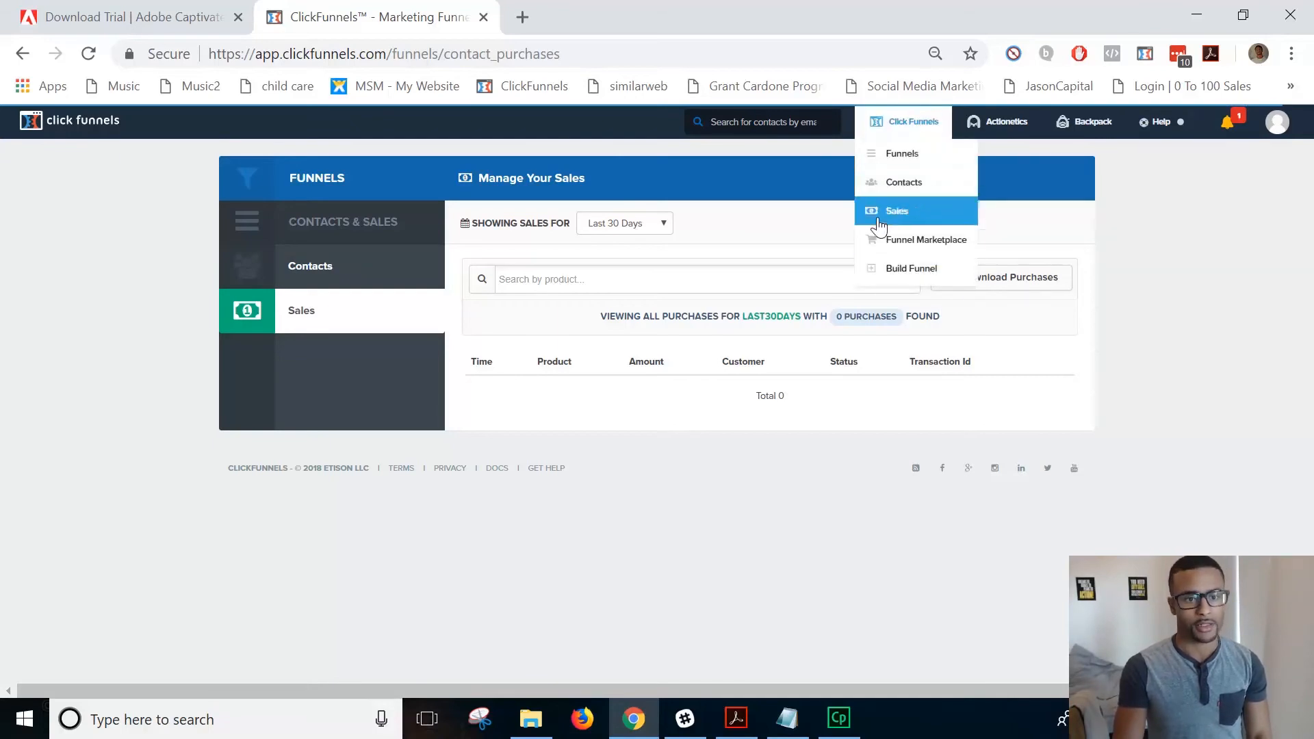
left_click(893, 241)
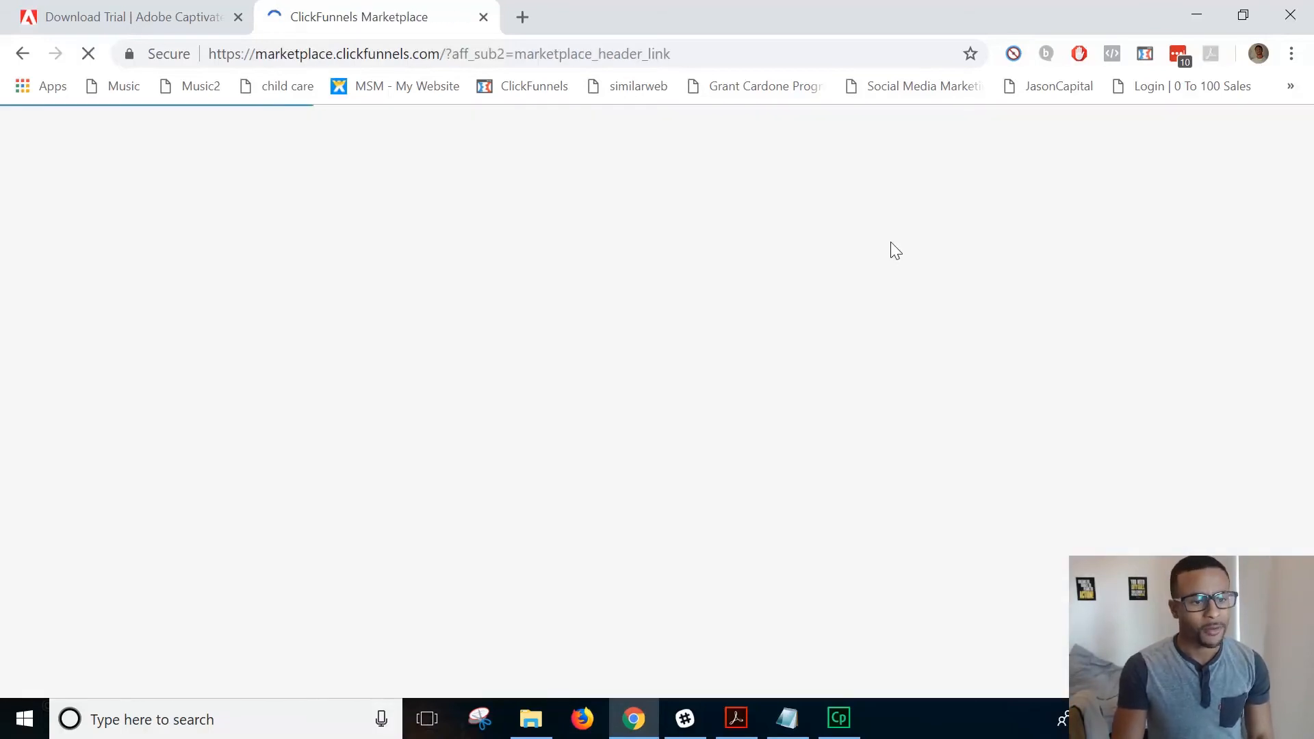
scroll(783, 313, "down", 1)
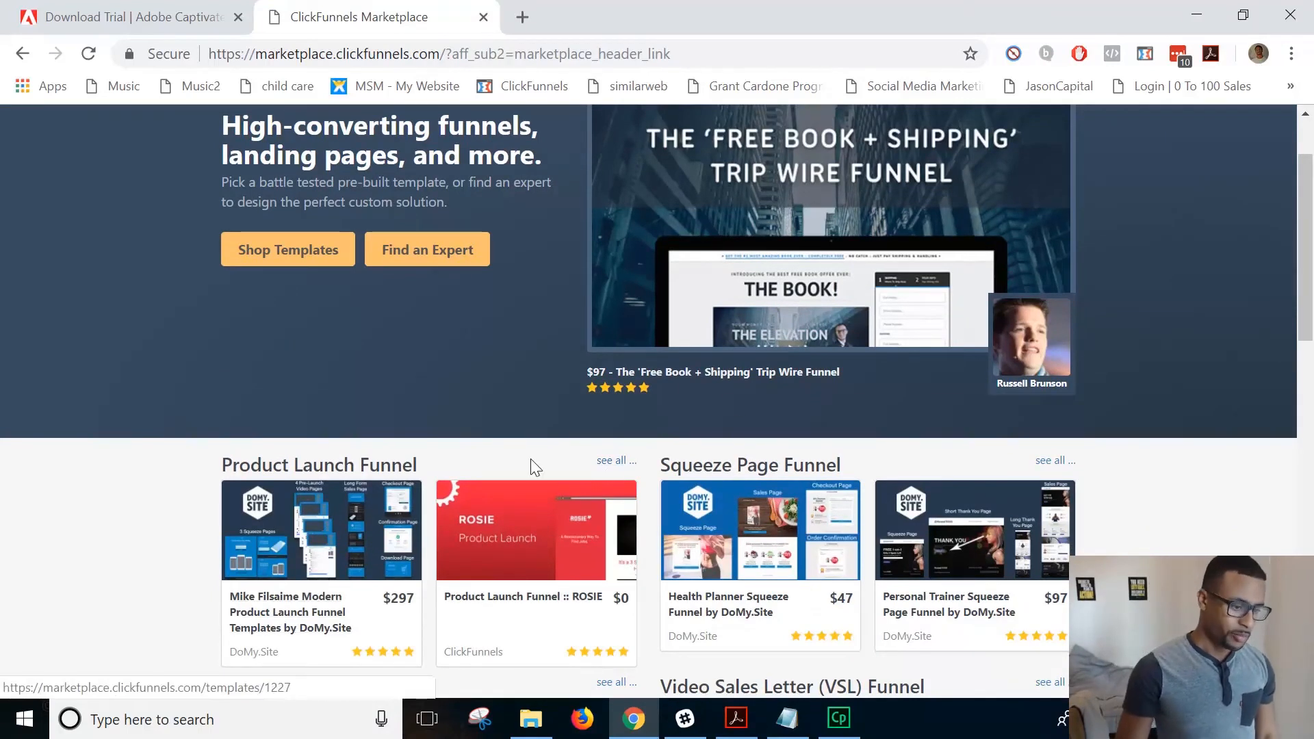
scroll(626, 469, "down", 1)
scroll(631, 466, "down", 2)
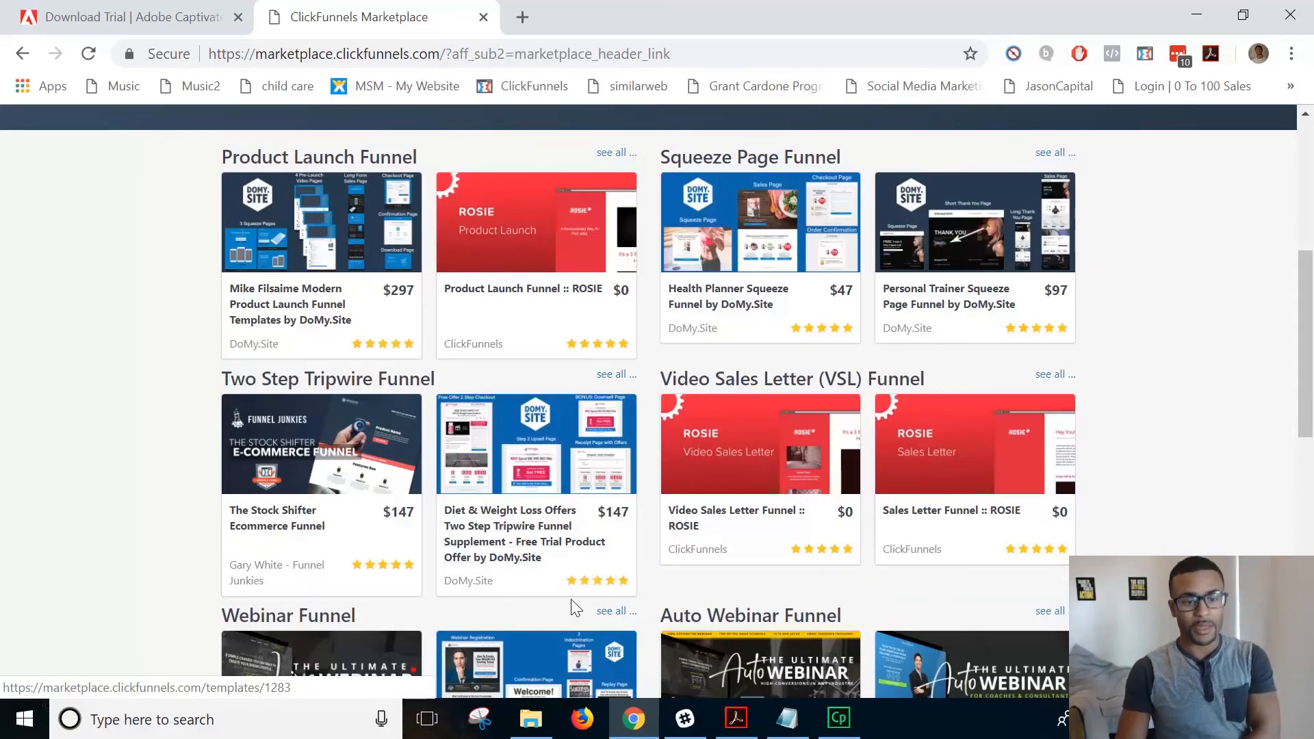
Look through the rest of the Funnel Marketplace homepage, including the webinar funnels and funnel explanations, and return to the sales page
scroll(575, 622, "down", 10)
scroll(588, 646, "up", 4)
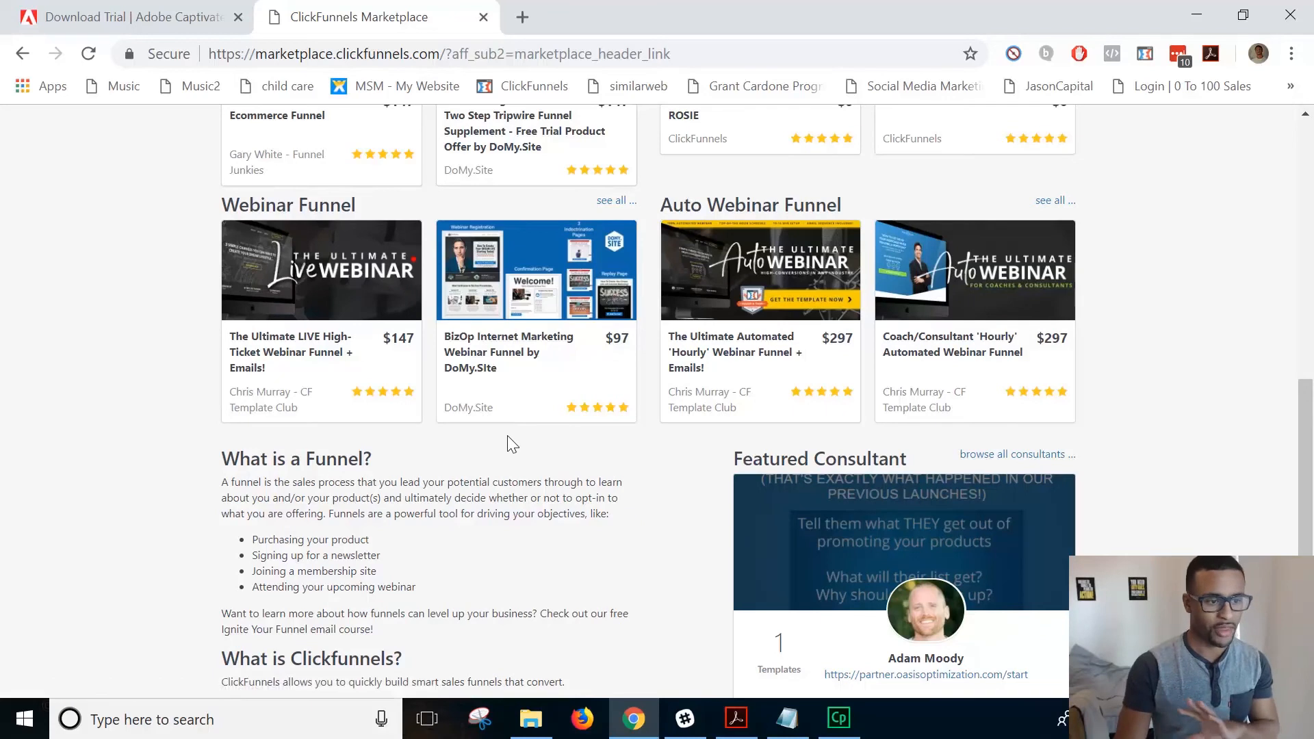
scroll(495, 445, "down", 6)
scroll(538, 441, "up", 10)
scroll(545, 438, "up", 7)
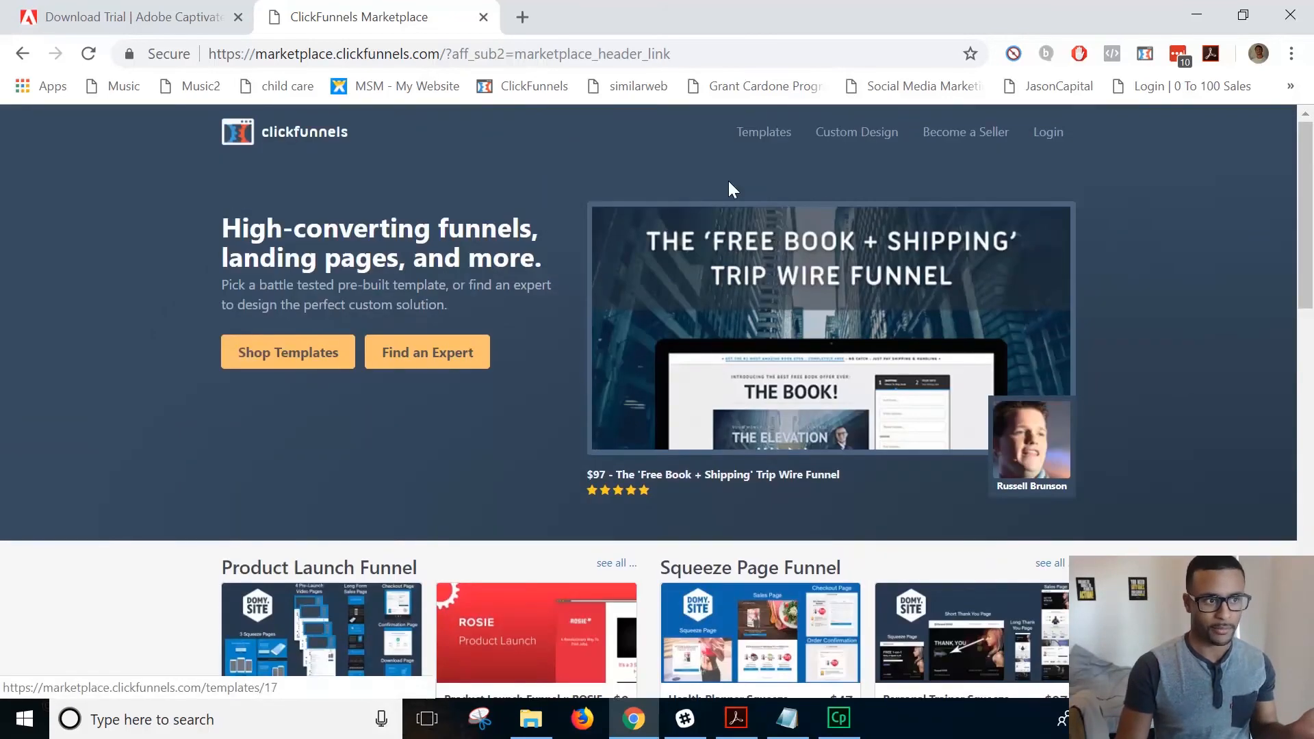
left_click(33, 50)
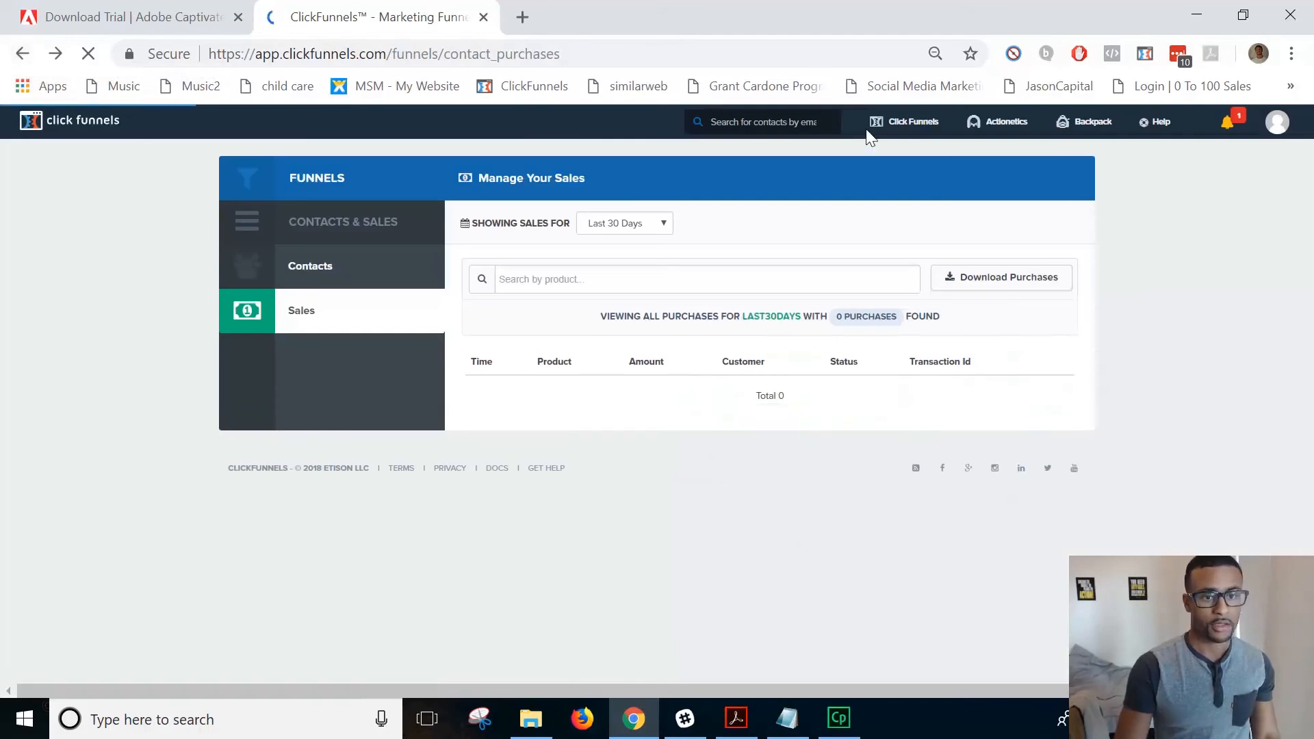
Open the Classic Funnel Builder, check the funnel setup form for the Collect Emails goal, and return to the goal choices
mouse_move(907, 126)
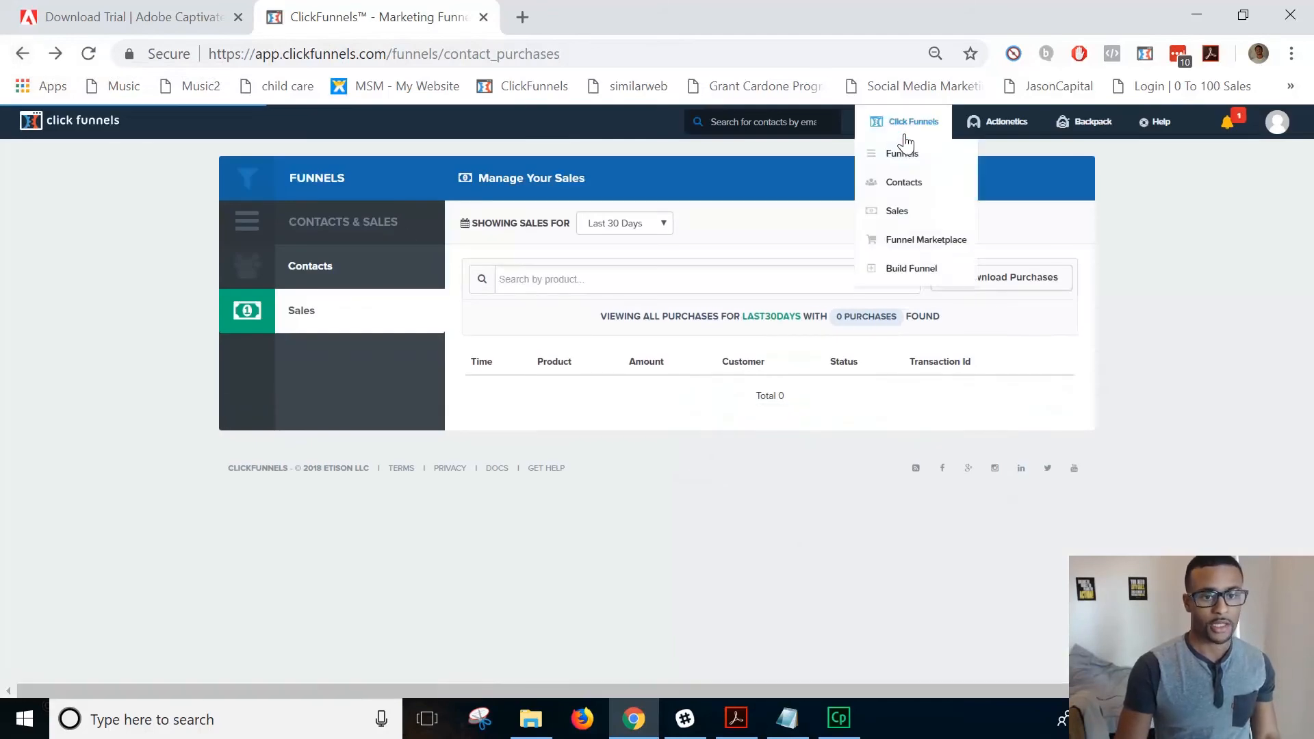
left_click(898, 270)
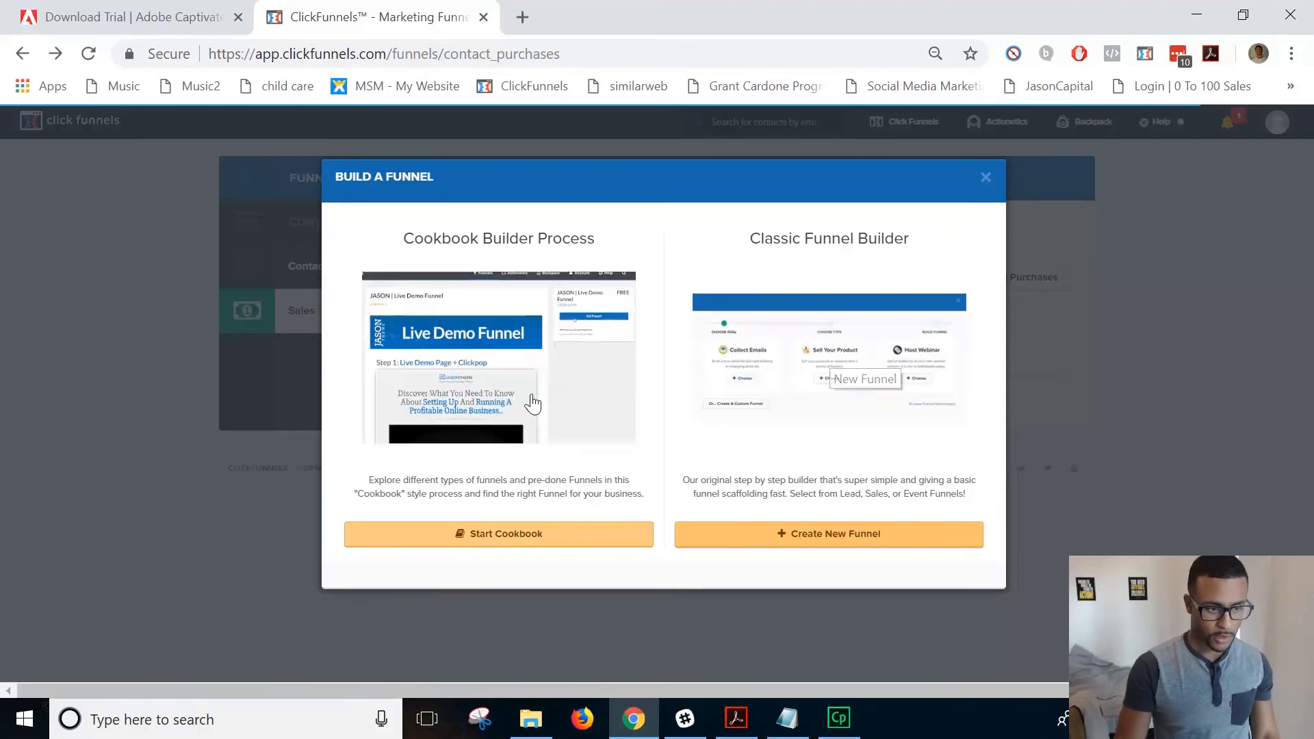
left_click(842, 541)
left_click(479, 373)
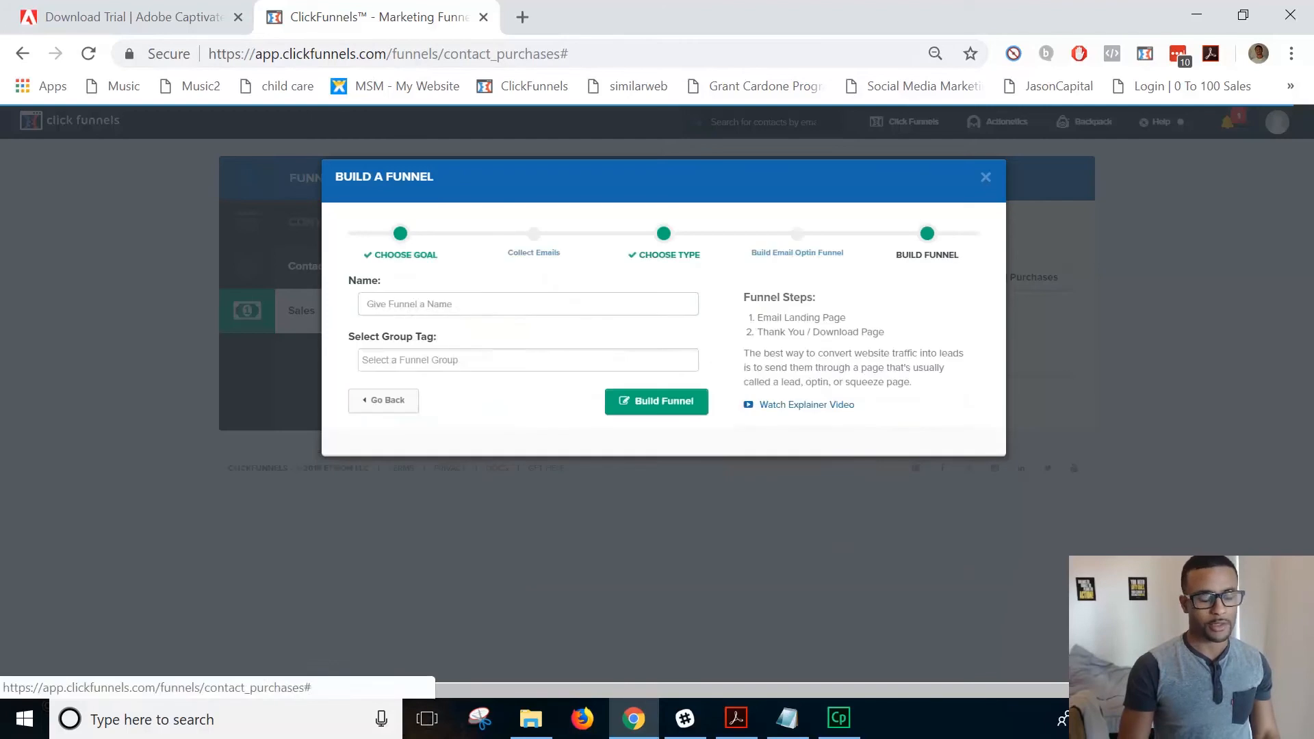
left_click(388, 401)
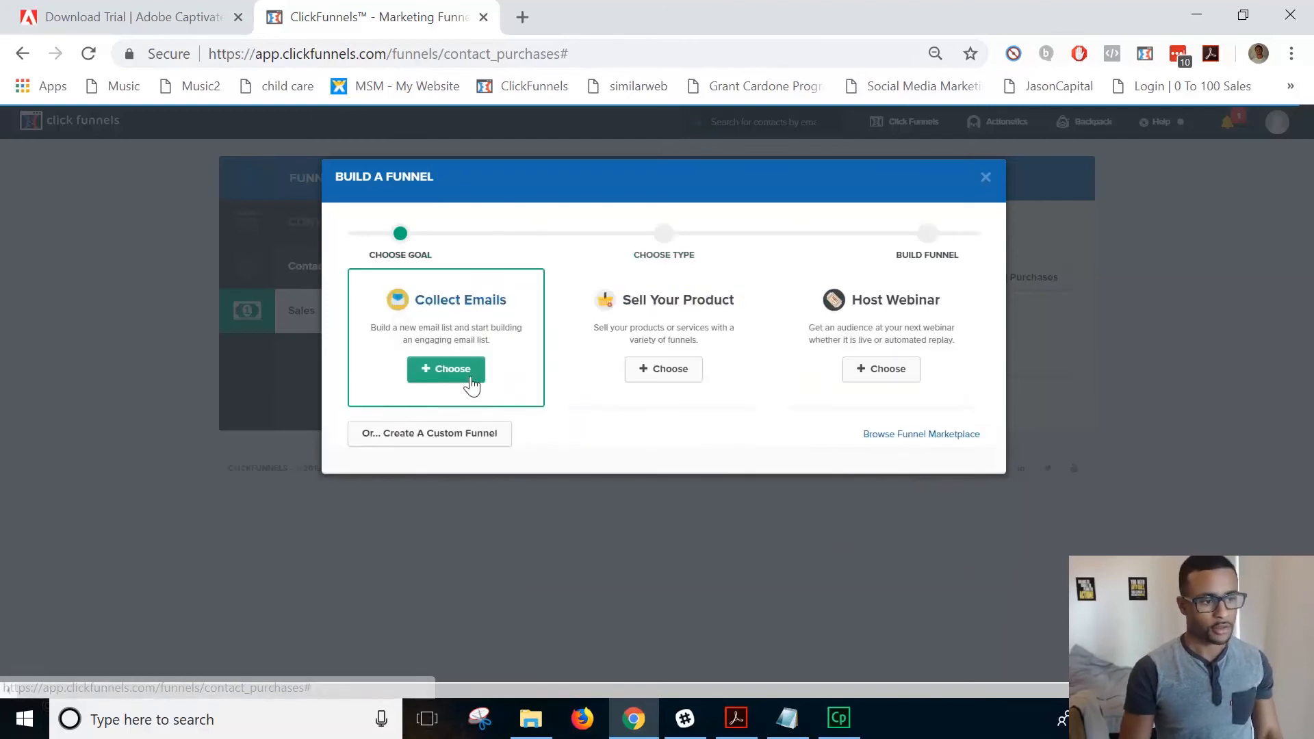
Check the funnel types offered for the Sell Your Product and Host Webinar goals, and close the funnel builder
left_click(614, 369)
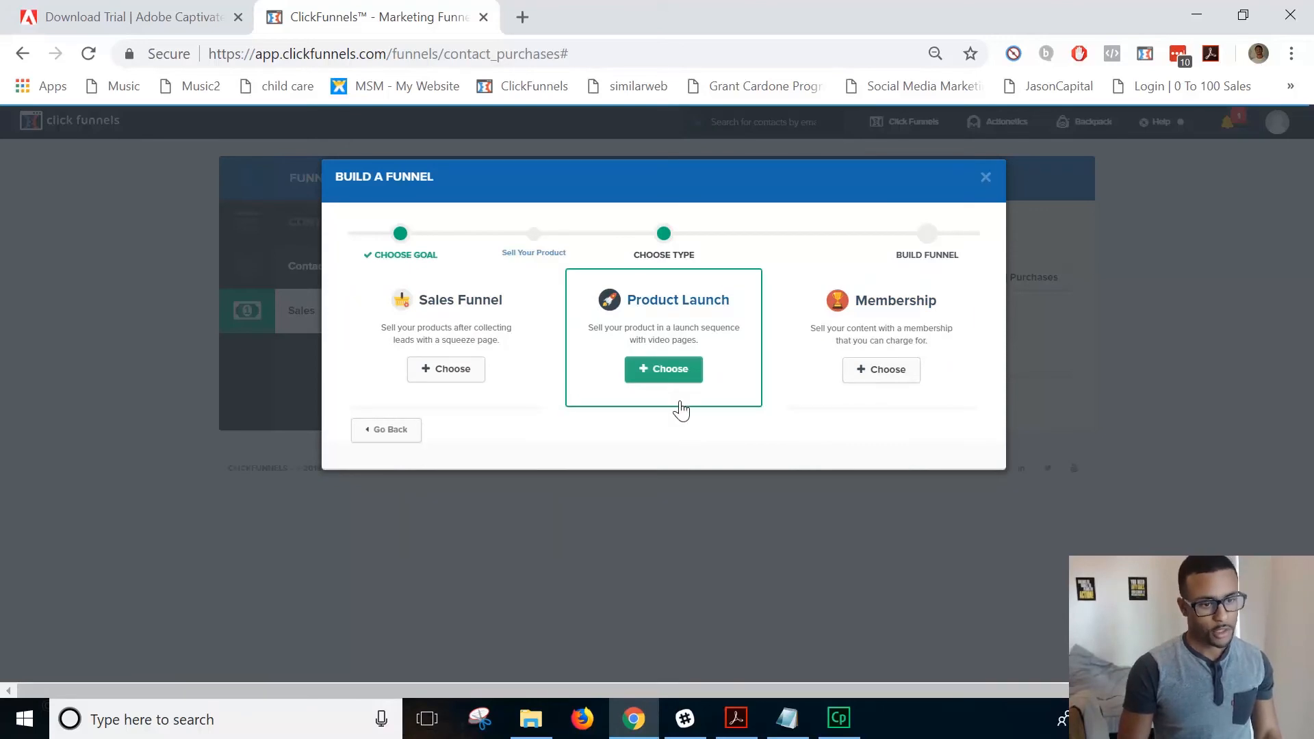
left_click(410, 433)
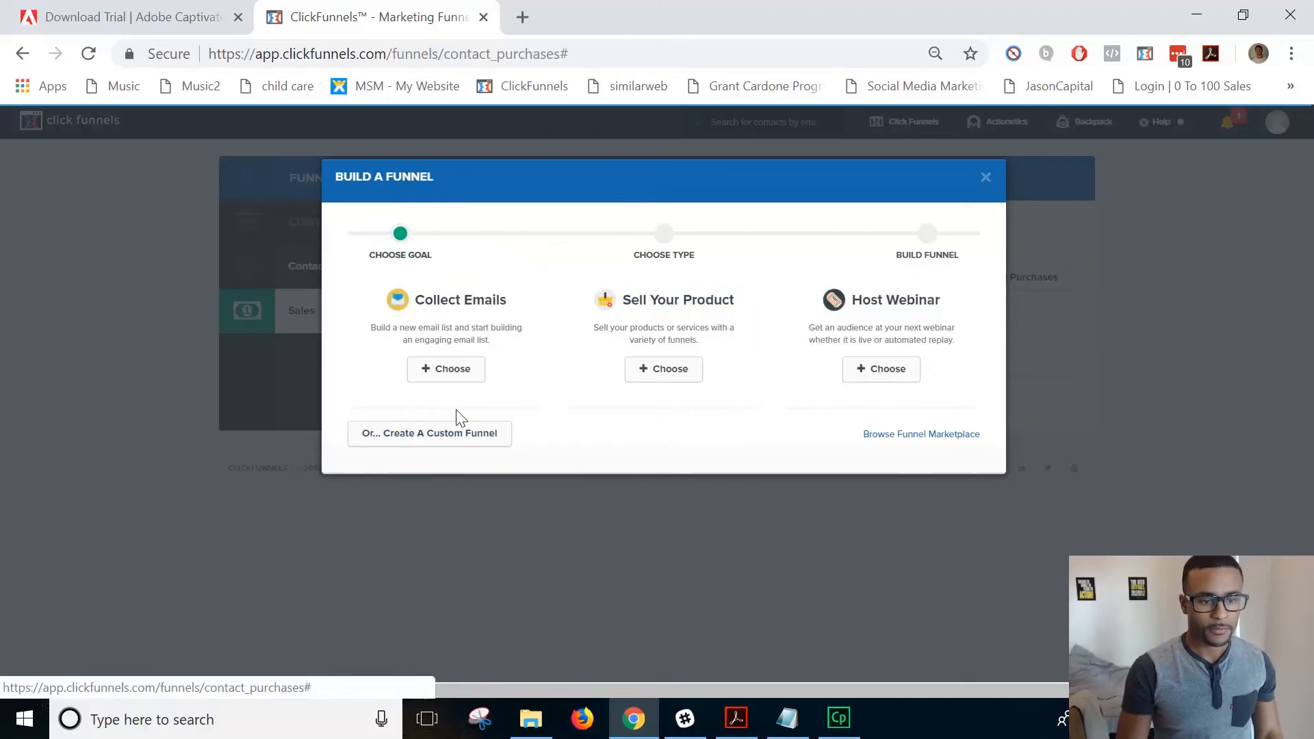
left_click(875, 372)
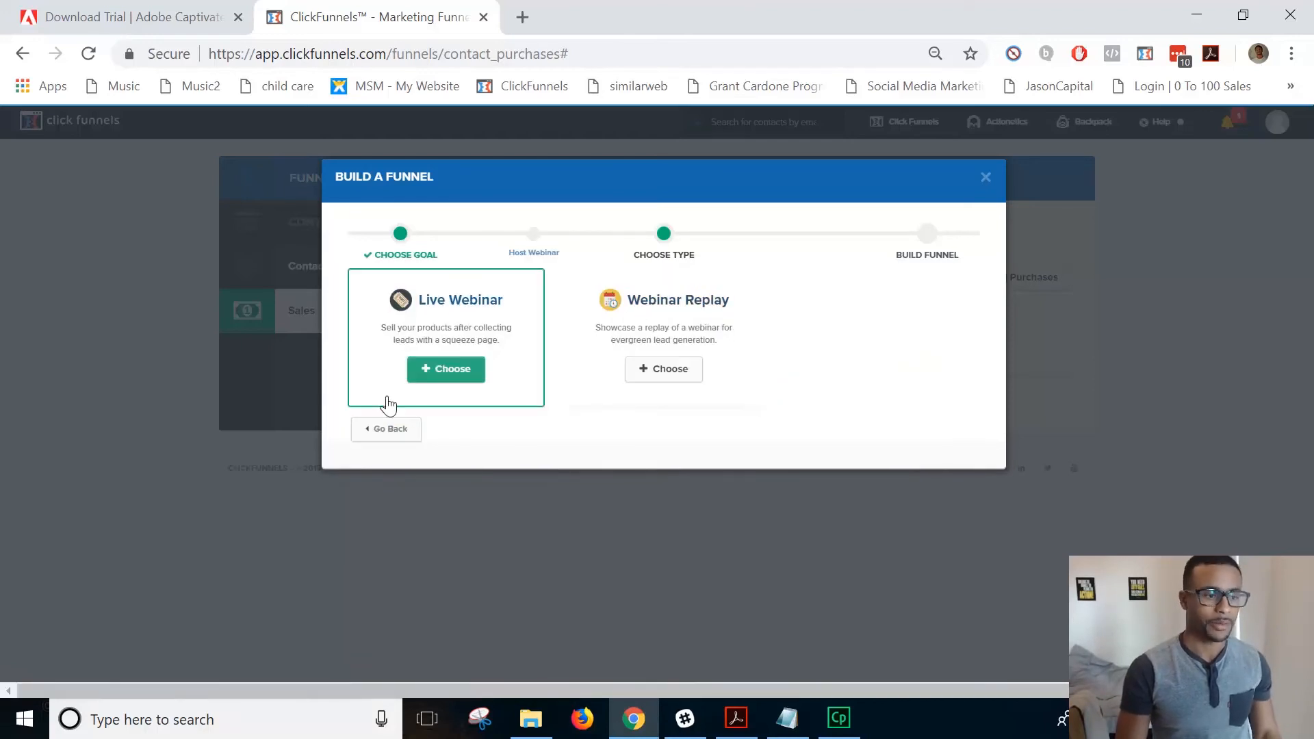
left_click(386, 431)
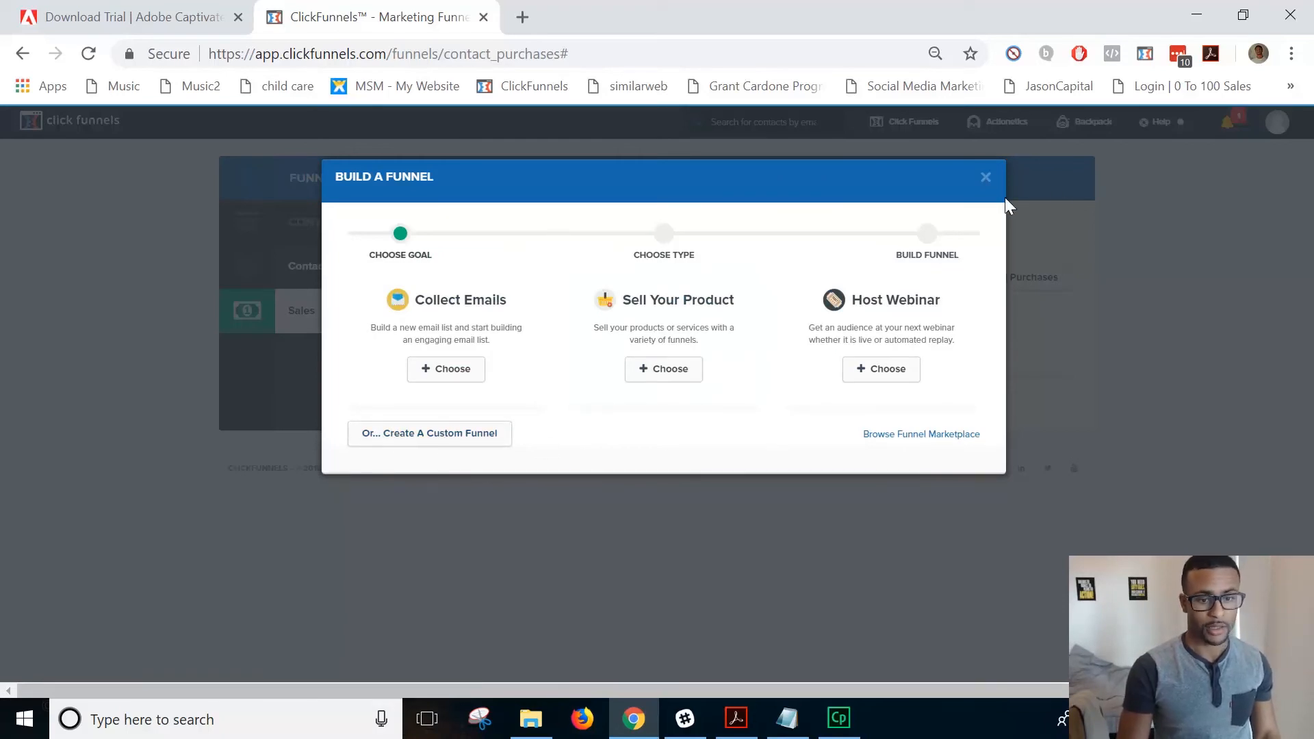
left_click(989, 179)
Start the Cookbook Builder Process and look over its funnel types and its industry and type filters
mouse_move(883, 122)
left_click(897, 268)
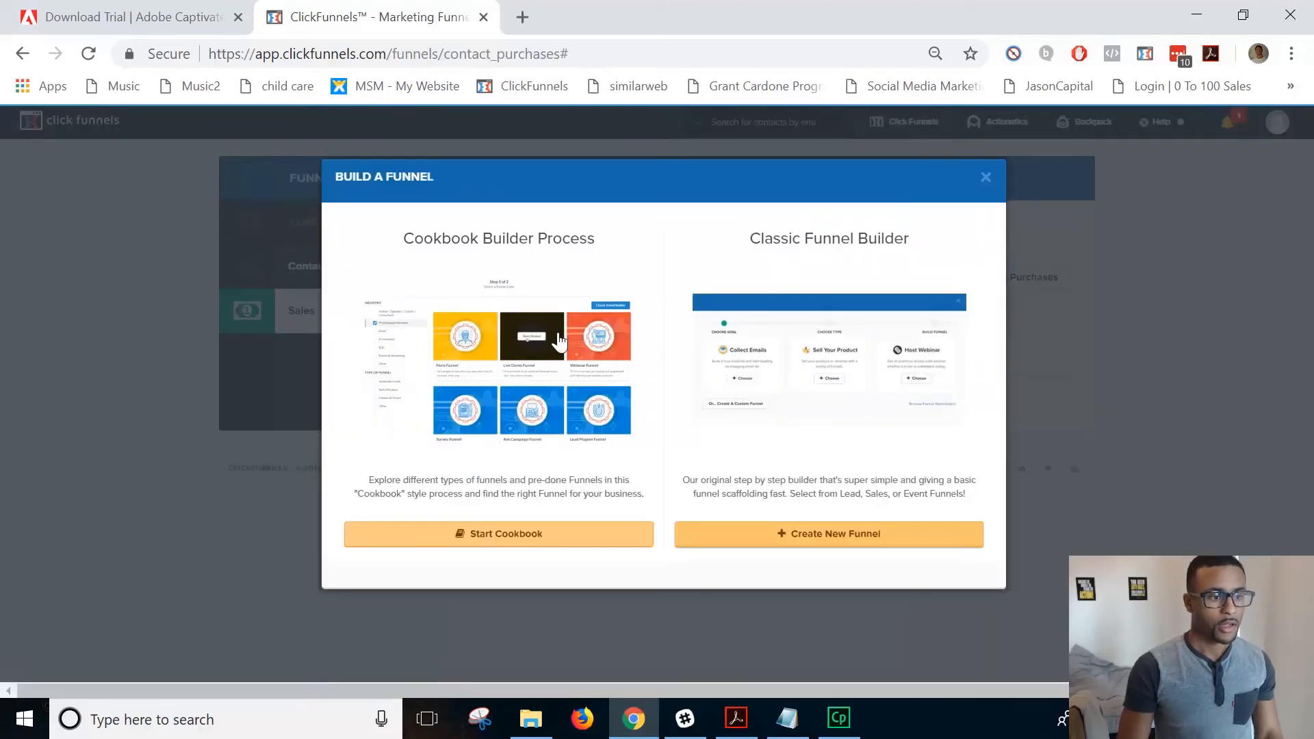
left_click(498, 533)
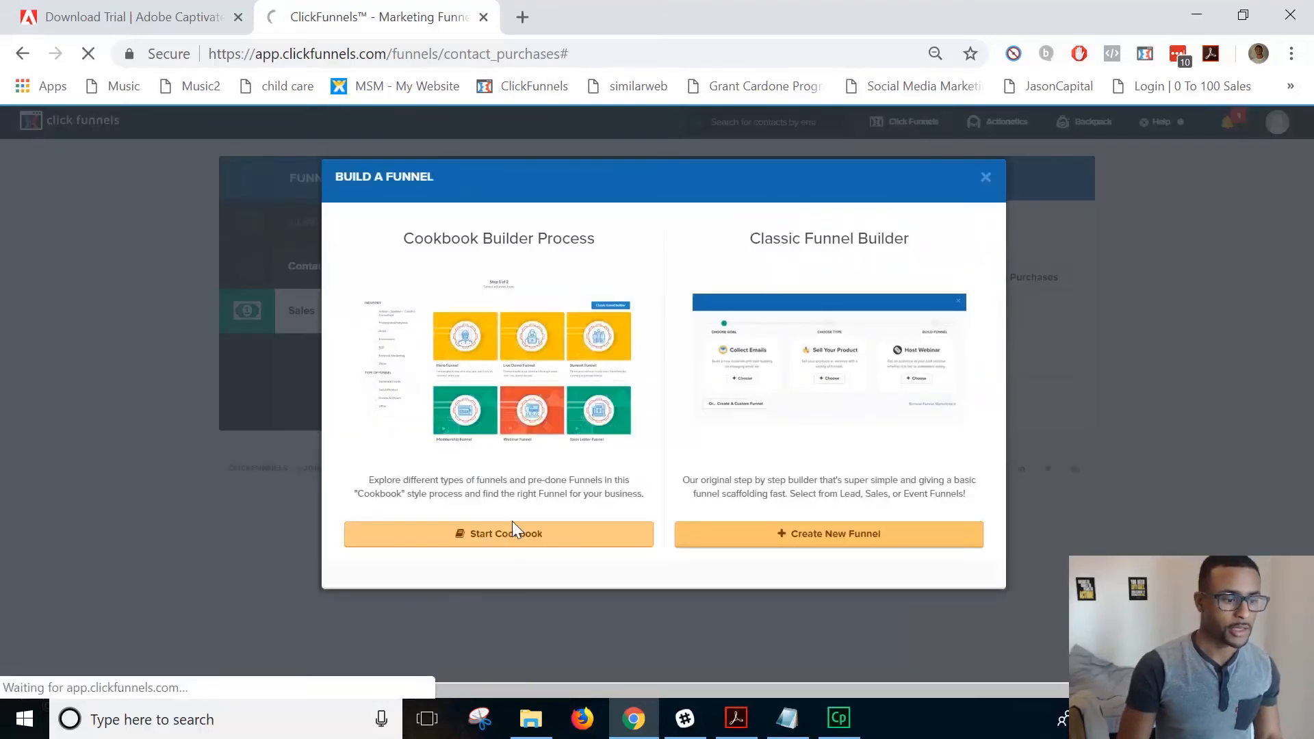
scroll(557, 401, "down", 6)
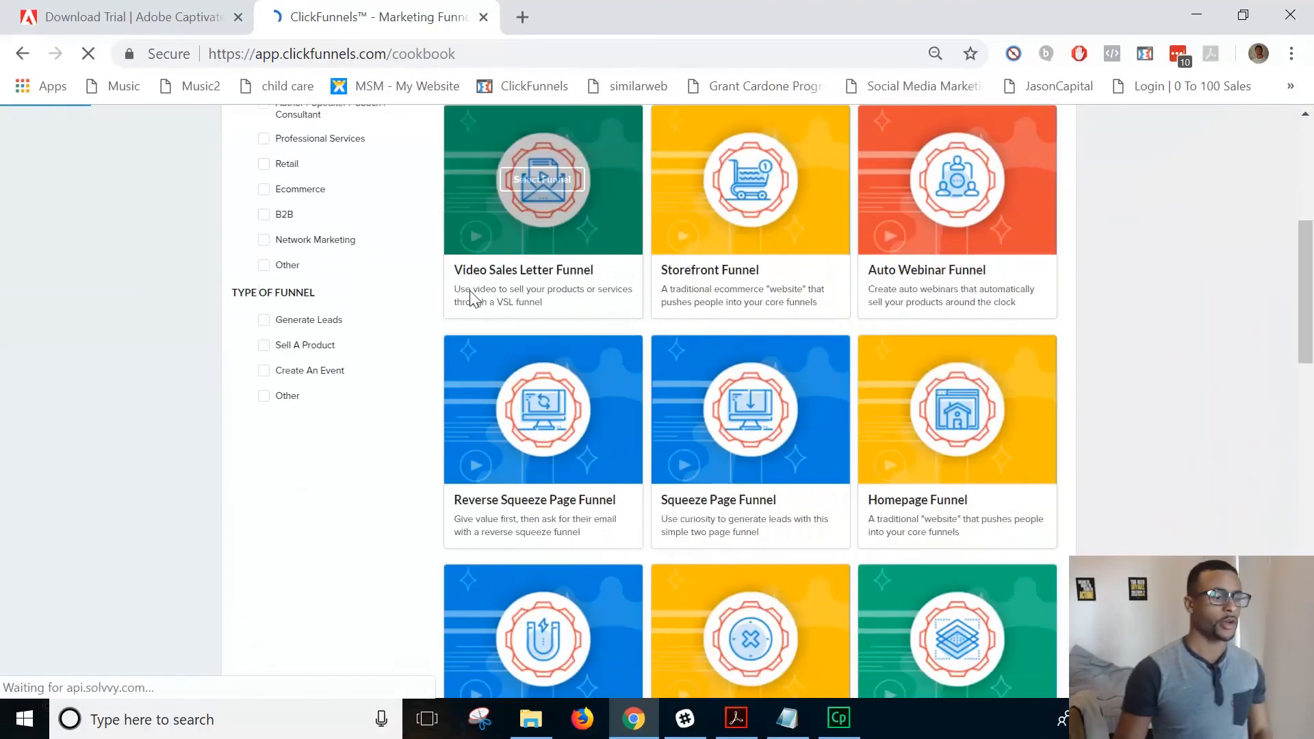
scroll(416, 219, "up", 3)
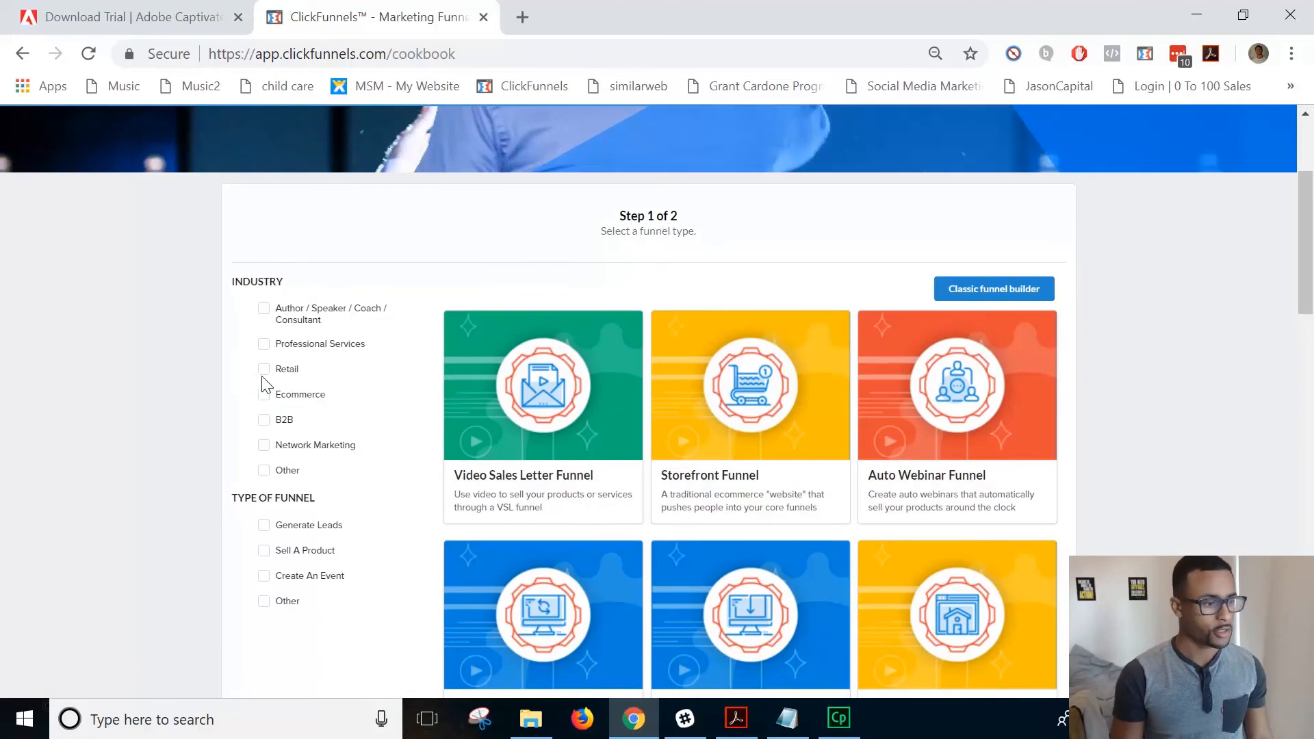
Filter the cookbook funnels by the Author / Speaker / Coach / Consultant industry and browse the matching funnel types
left_click(263, 309)
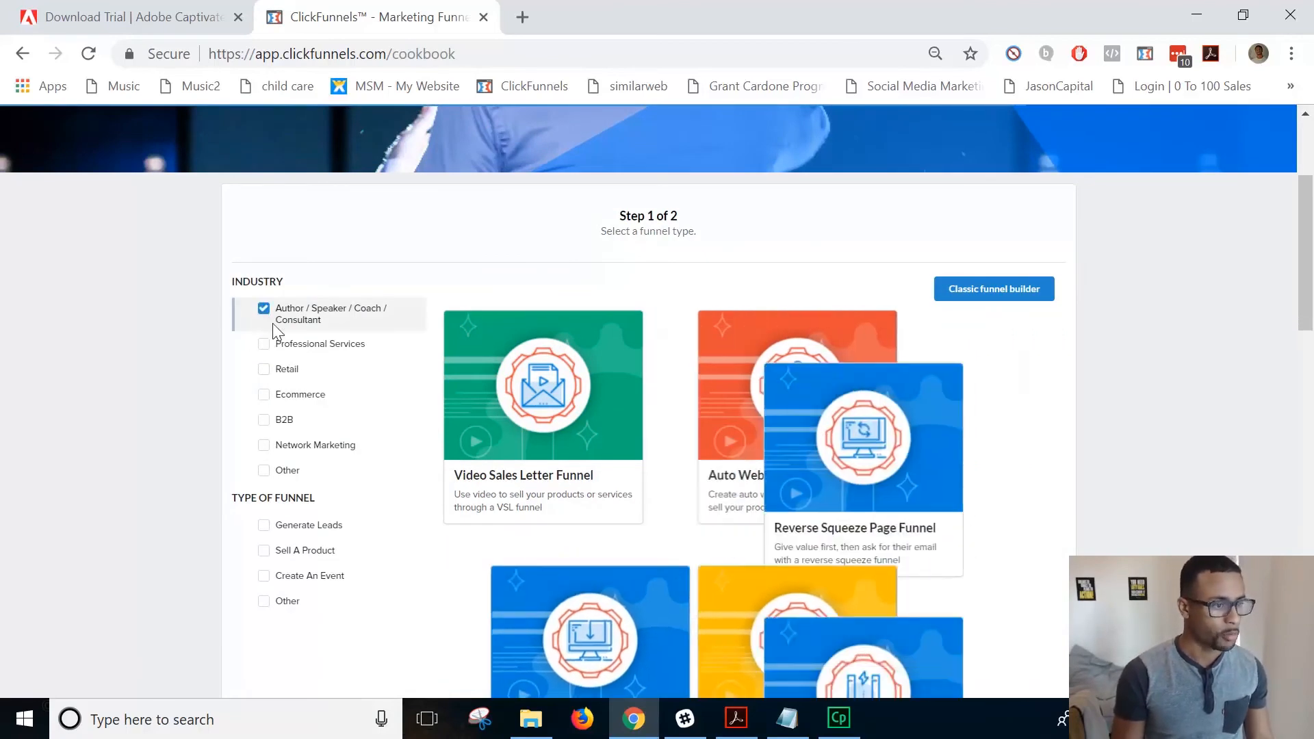
scroll(798, 425, "down", 2)
scroll(796, 418, "down", 8)
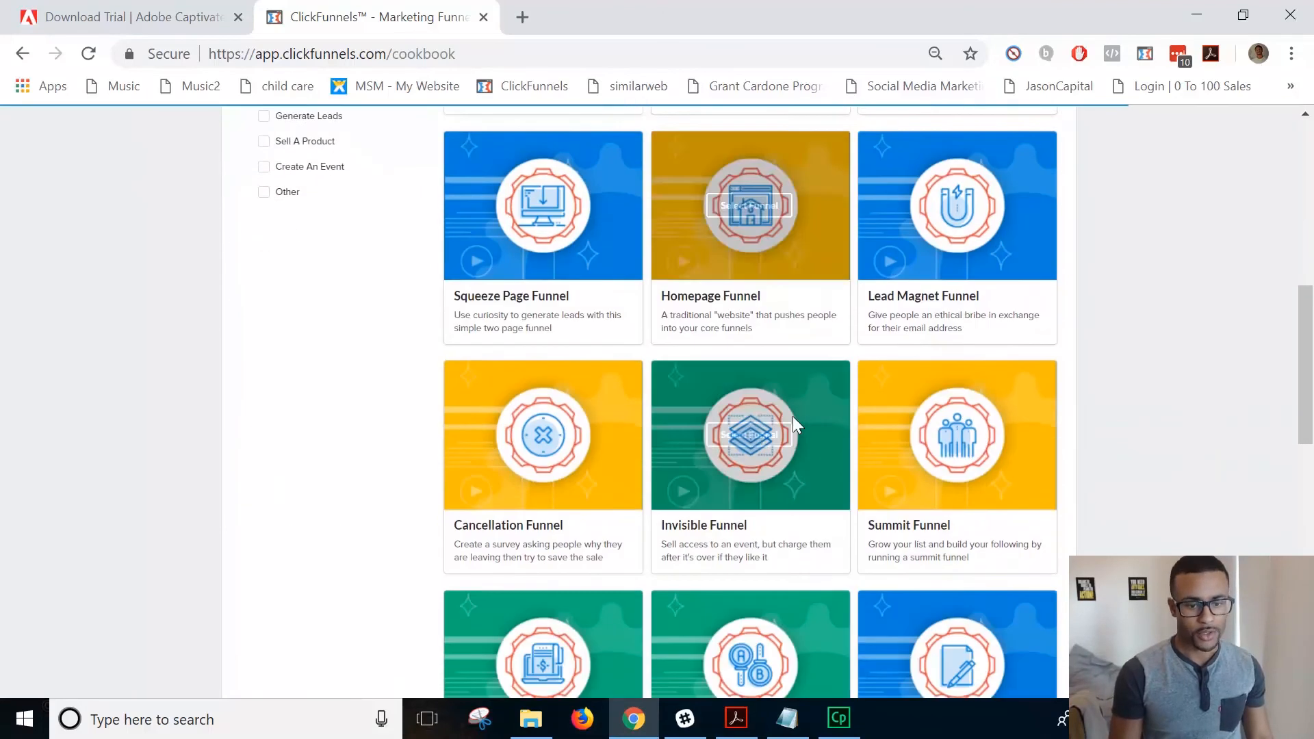
mouse_move(939, 405)
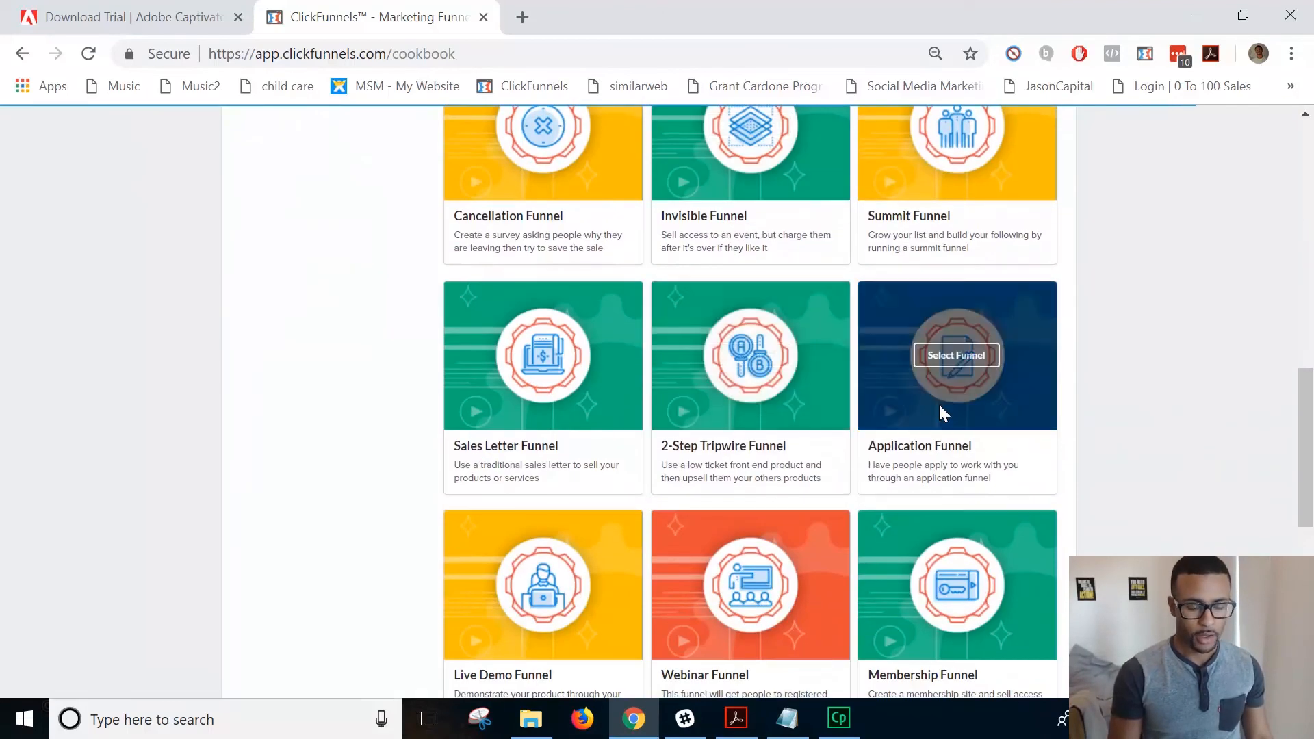
scroll(931, 363, "down", 2)
scroll(929, 363, "down", 3)
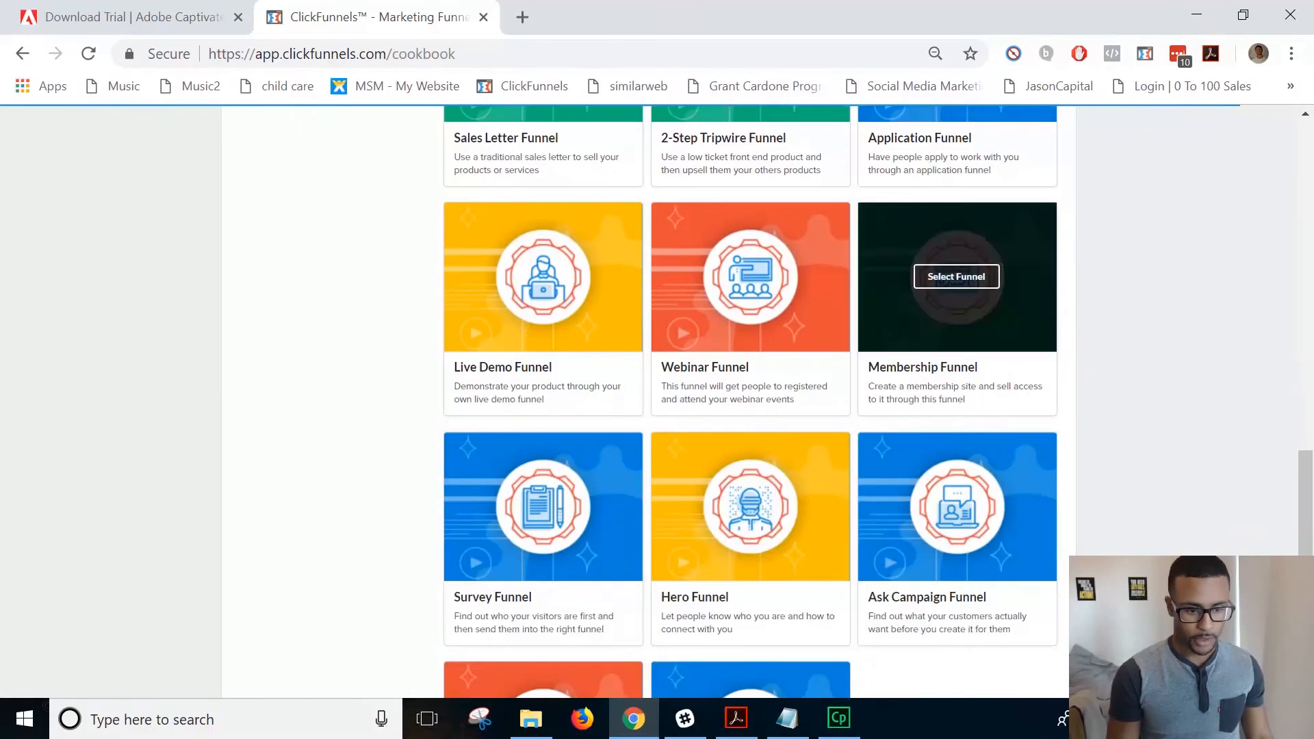
mouse_move(720, 285)
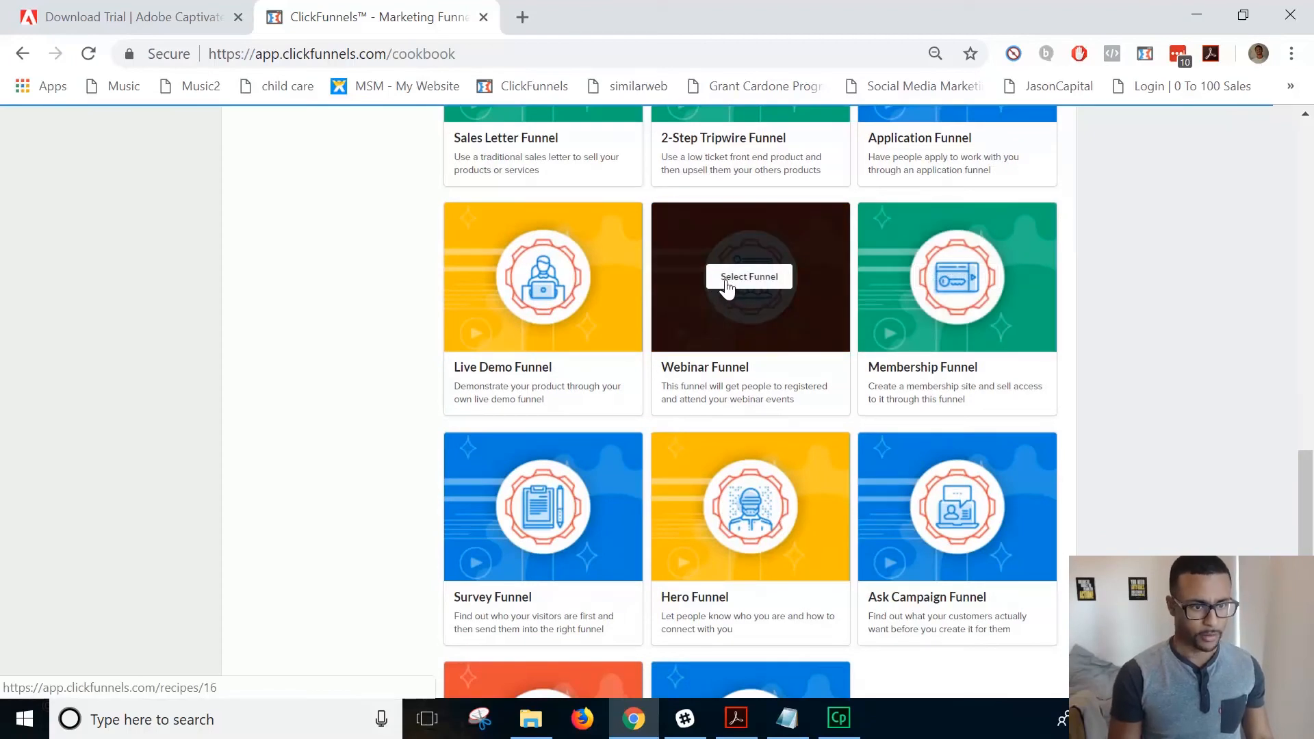
Open the Ask Campaign Funnel and examine its directions, free templates and premium designs from other designers
left_click(956, 507)
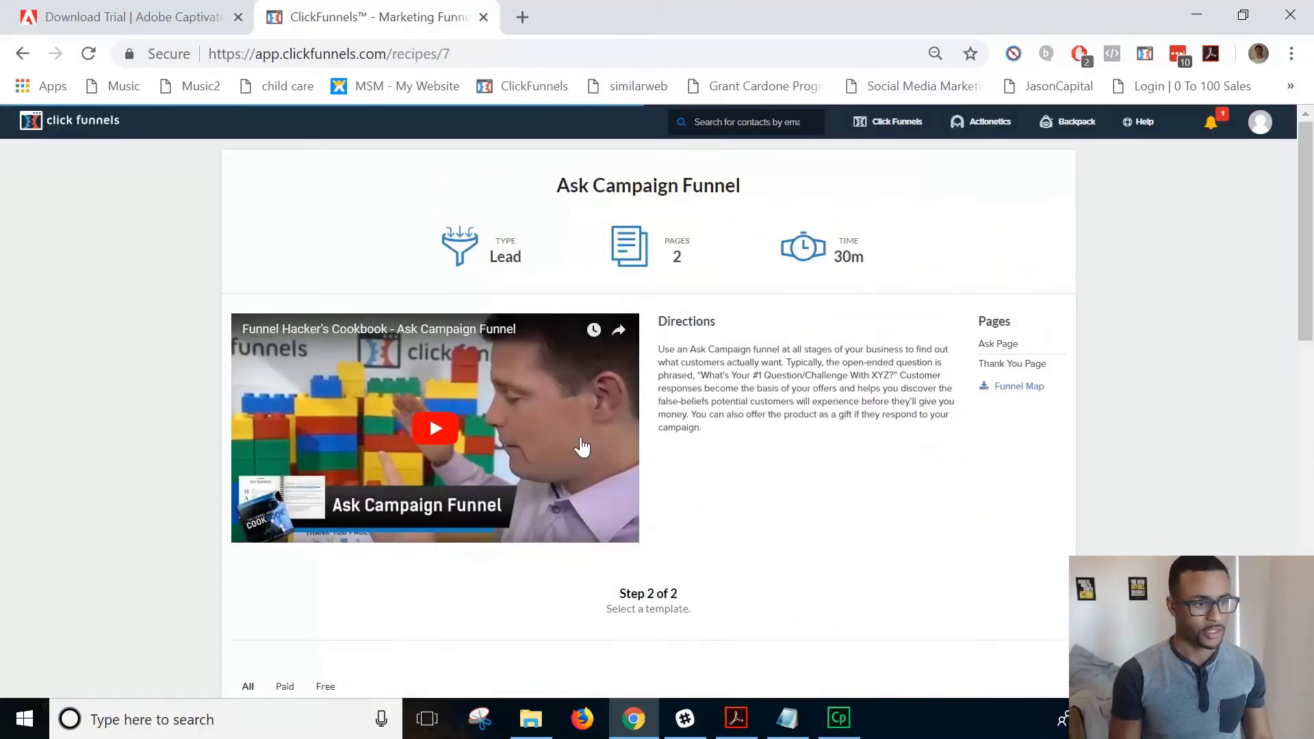
scroll(448, 472, "down", 8)
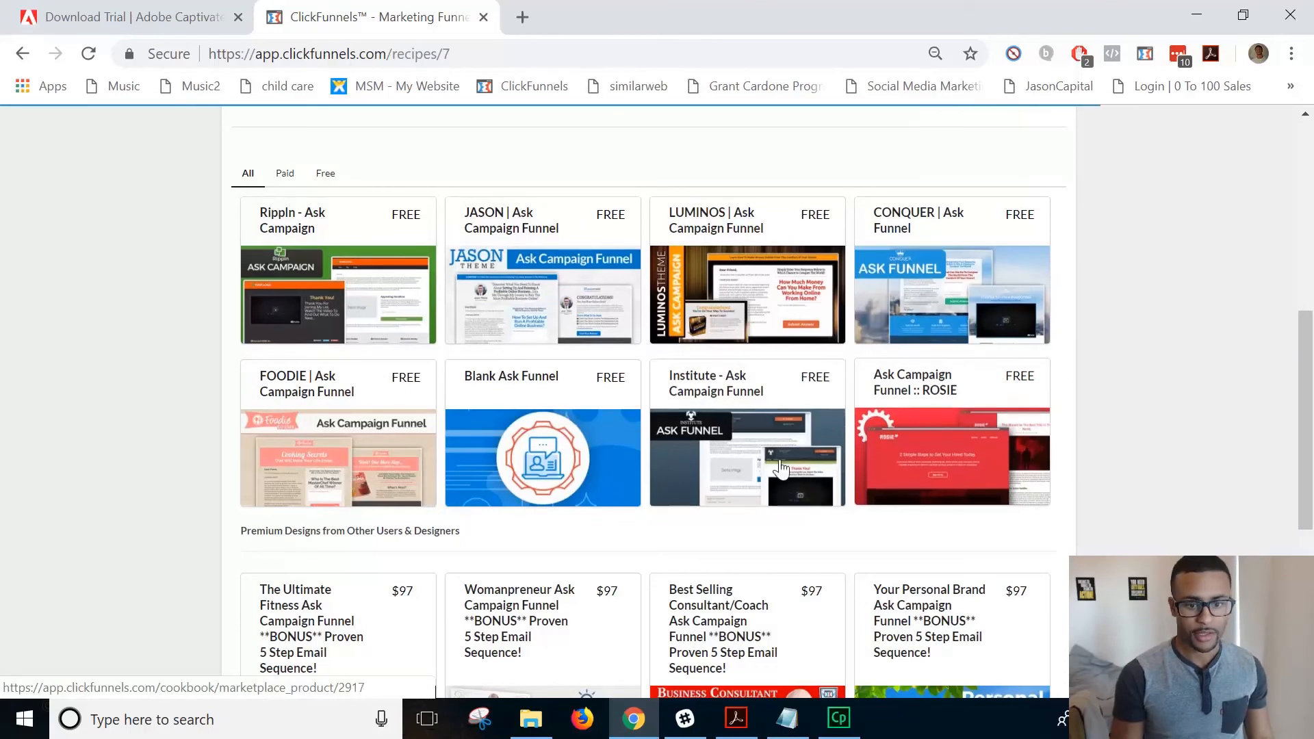
scroll(389, 460, "down", 5)
scroll(421, 425, "up", 1)
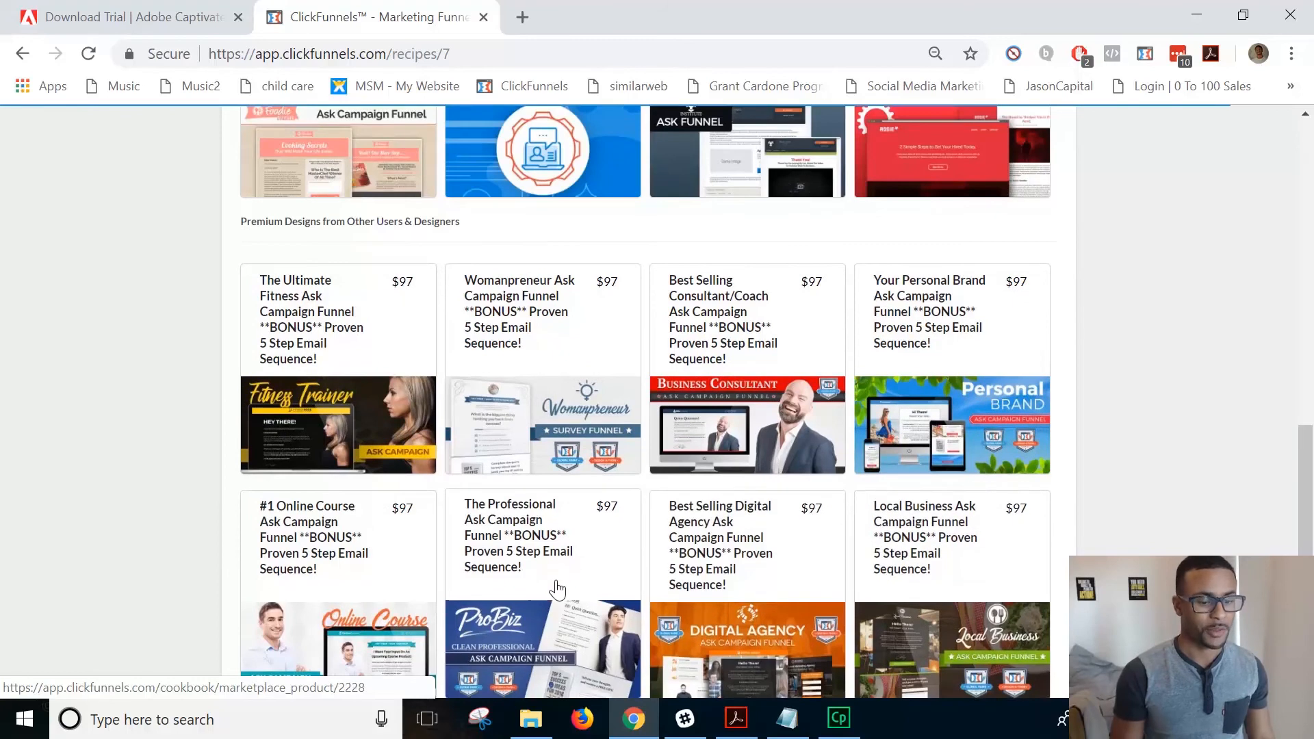
scroll(454, 575, "down", 1)
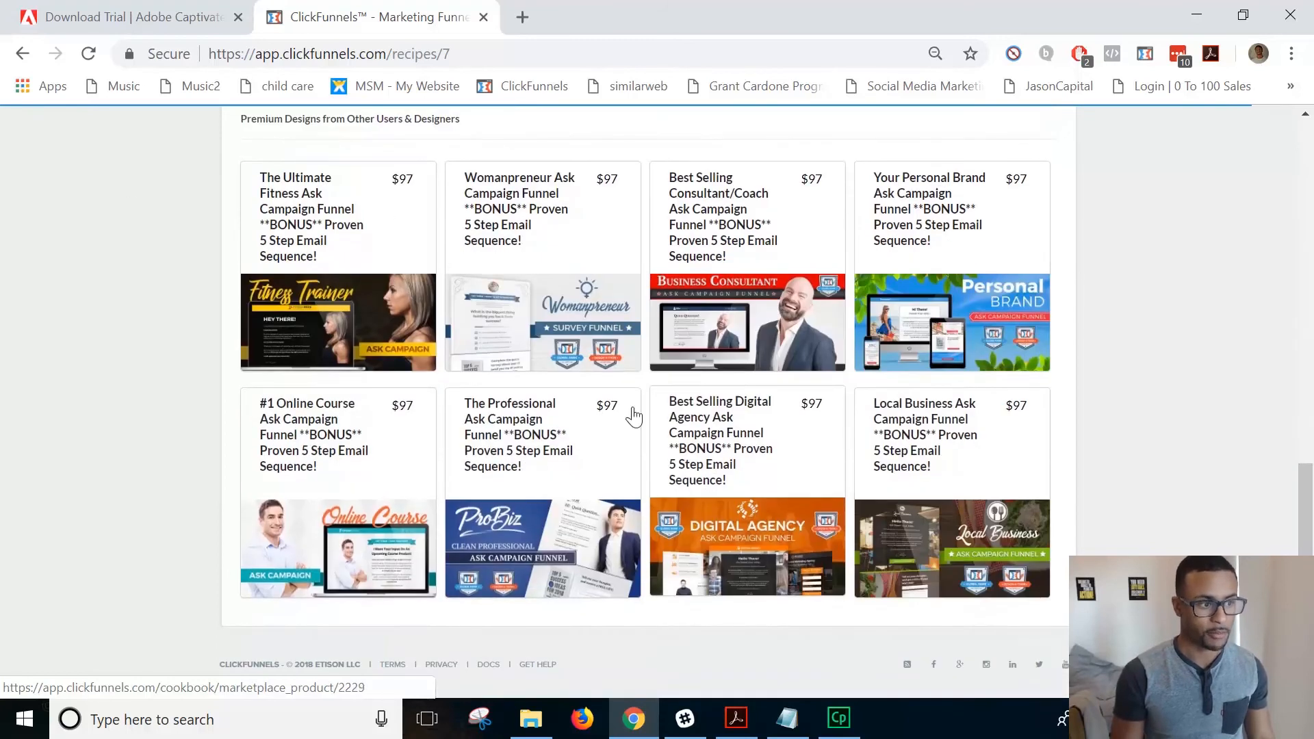
scroll(455, 468, "up", 7)
scroll(437, 446, "down", 7)
scroll(437, 290, "up", 1)
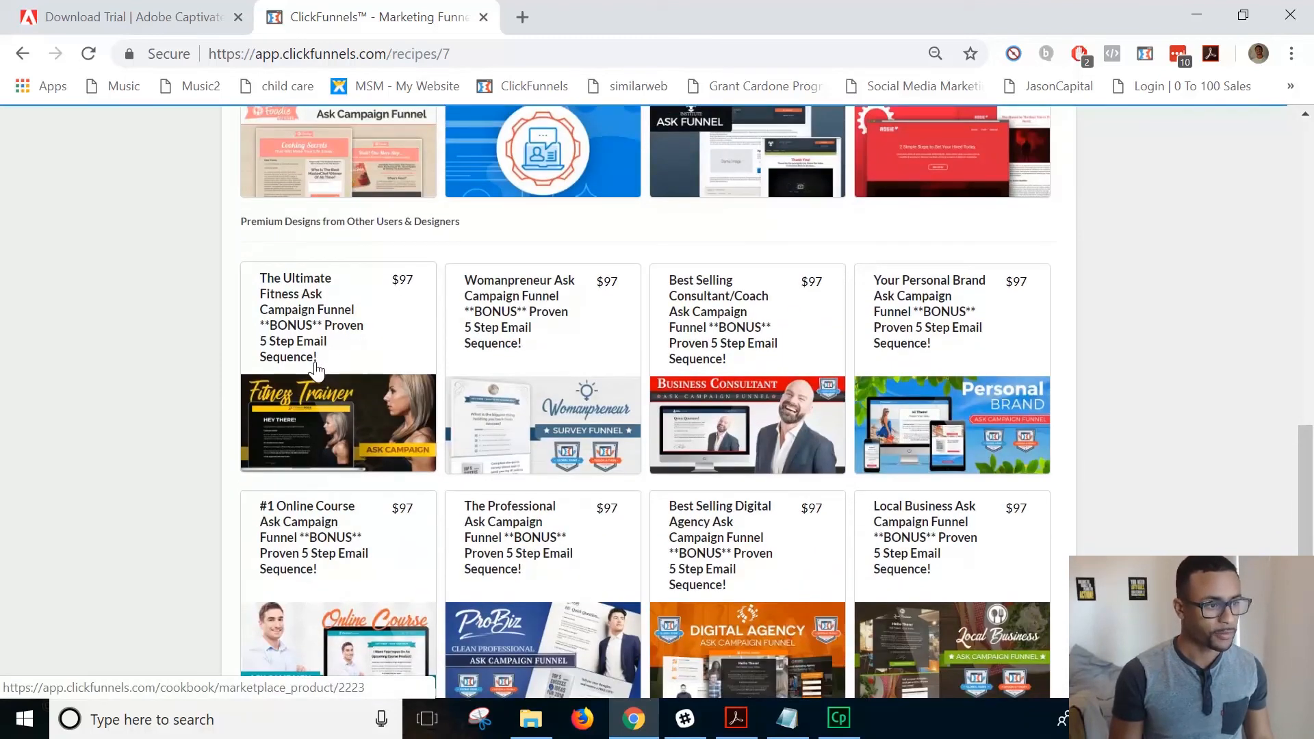
scroll(477, 353, "up", 1)
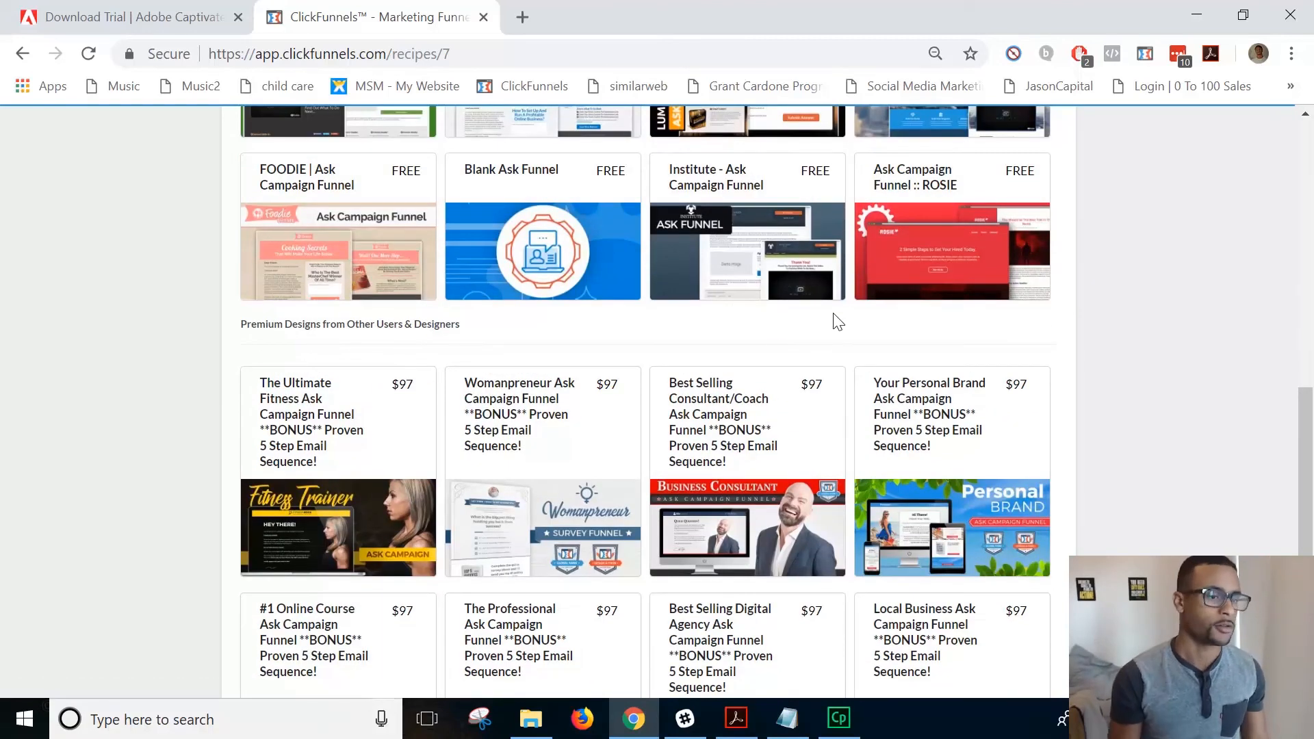
scroll(740, 305, "up", 1)
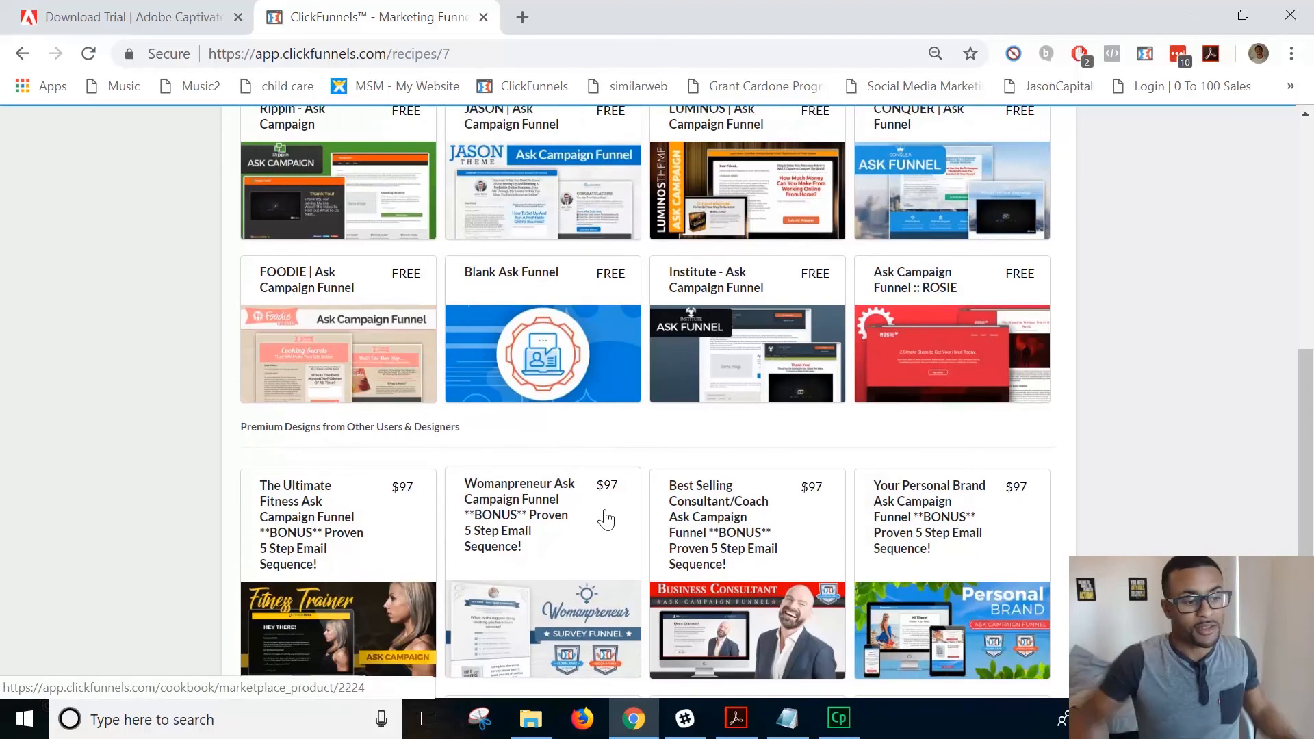
scroll(606, 520, "up", 5)
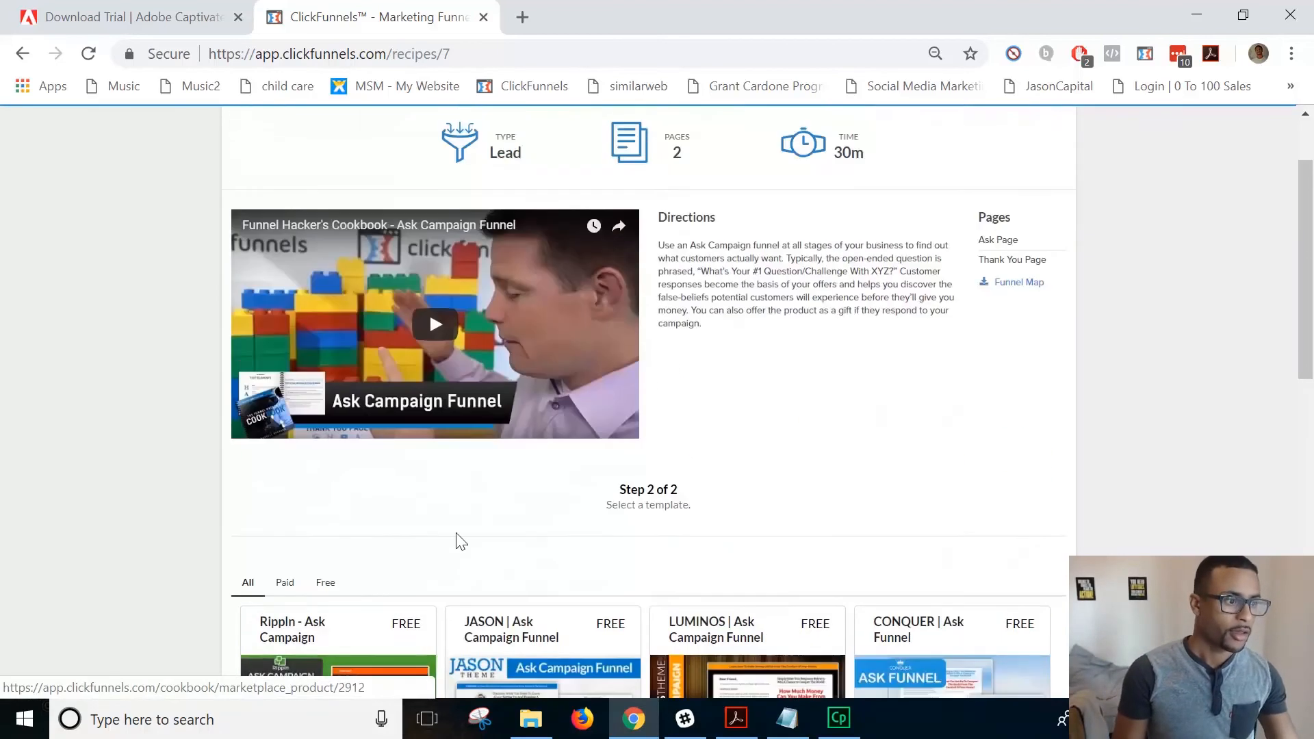
Show only the free Ask Campaign Funnel templates and look through them
left_click(325, 583)
scroll(331, 603, "down", 5)
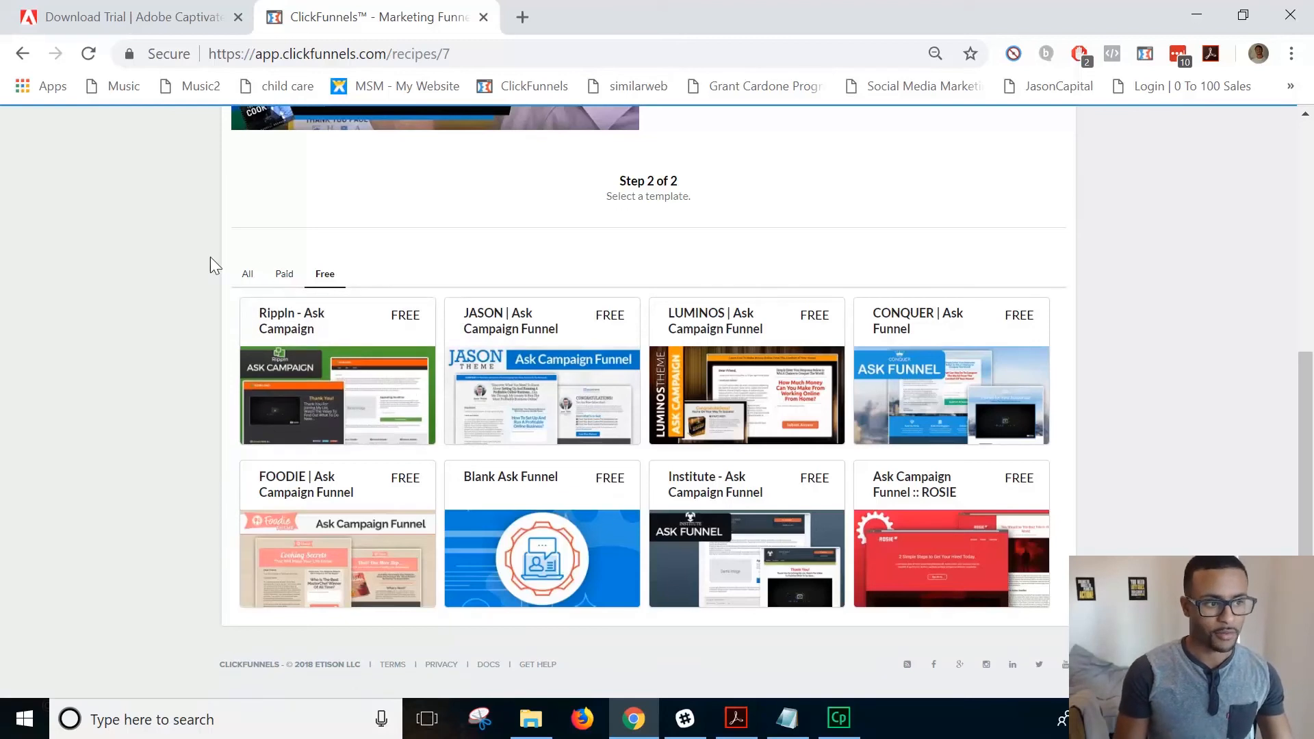
Play the Ask Campaign Funnel explainer video, skip ahead in it, and pause it
scroll(405, 323, "up", 6)
left_click(413, 393)
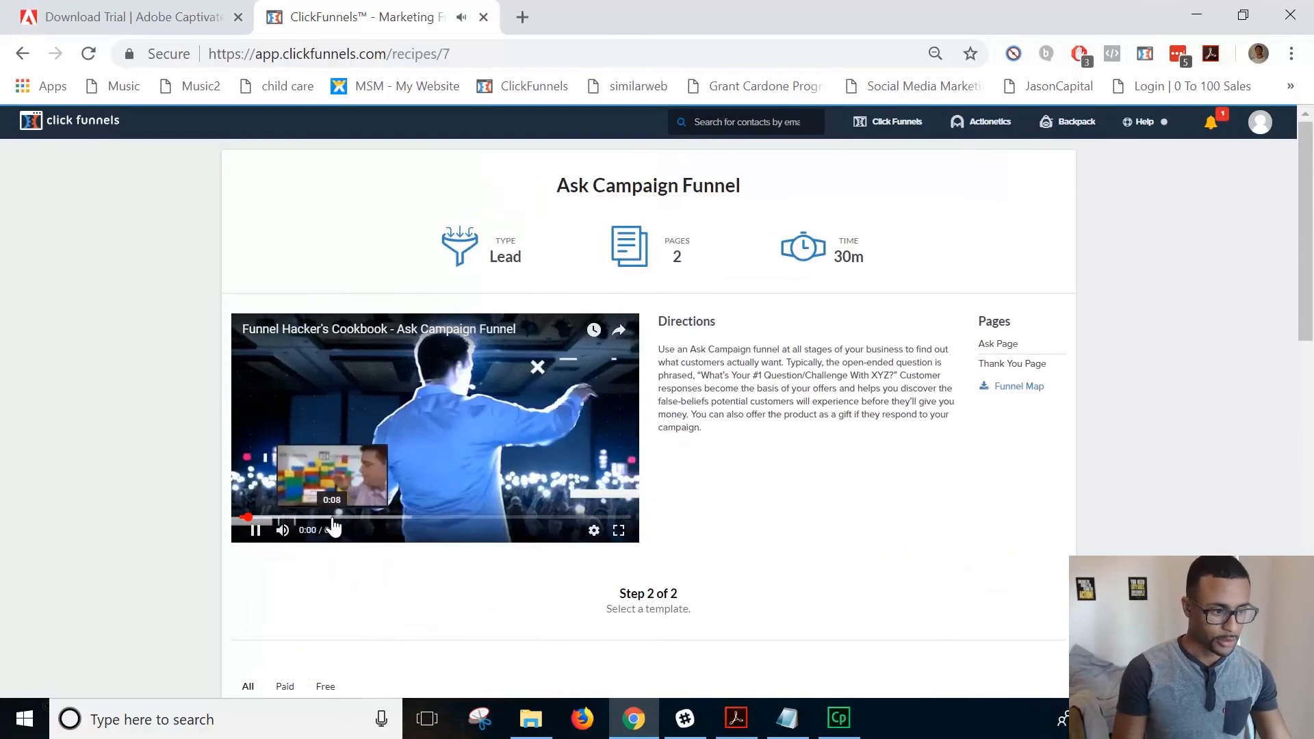
left_click(350, 519)
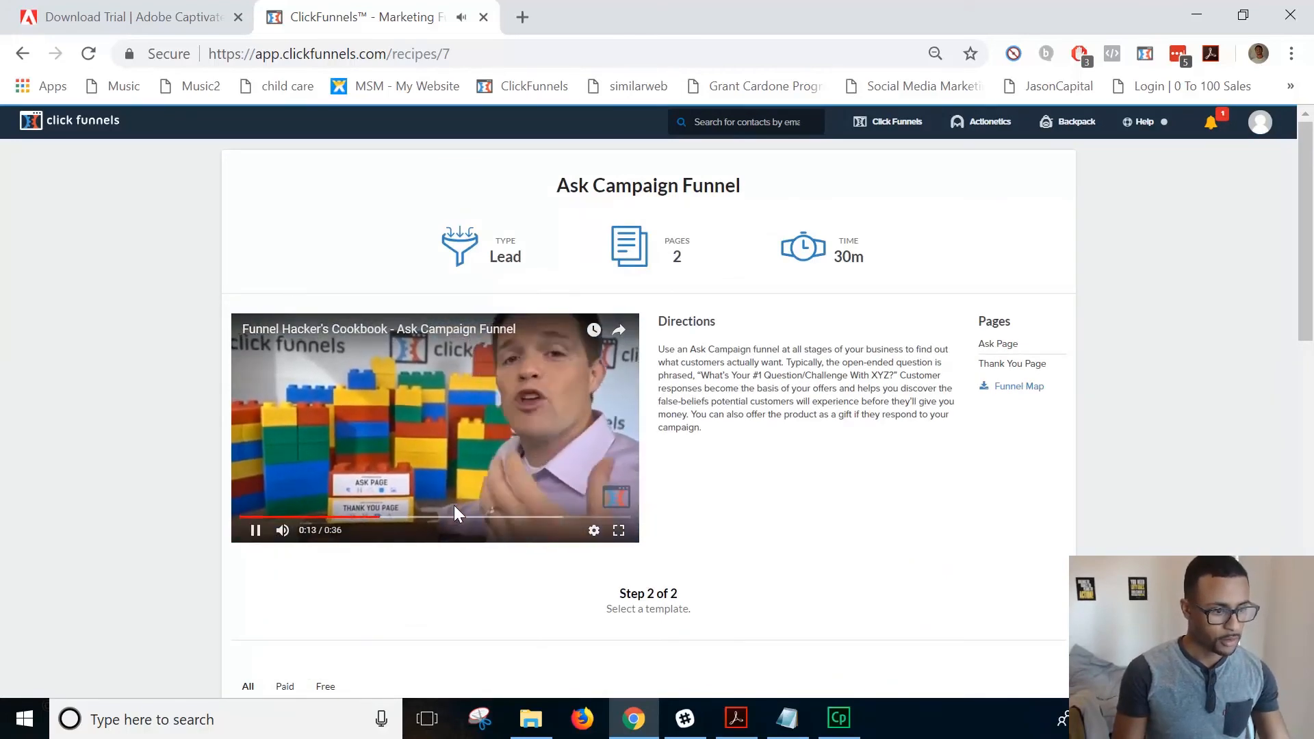
left_click(469, 438)
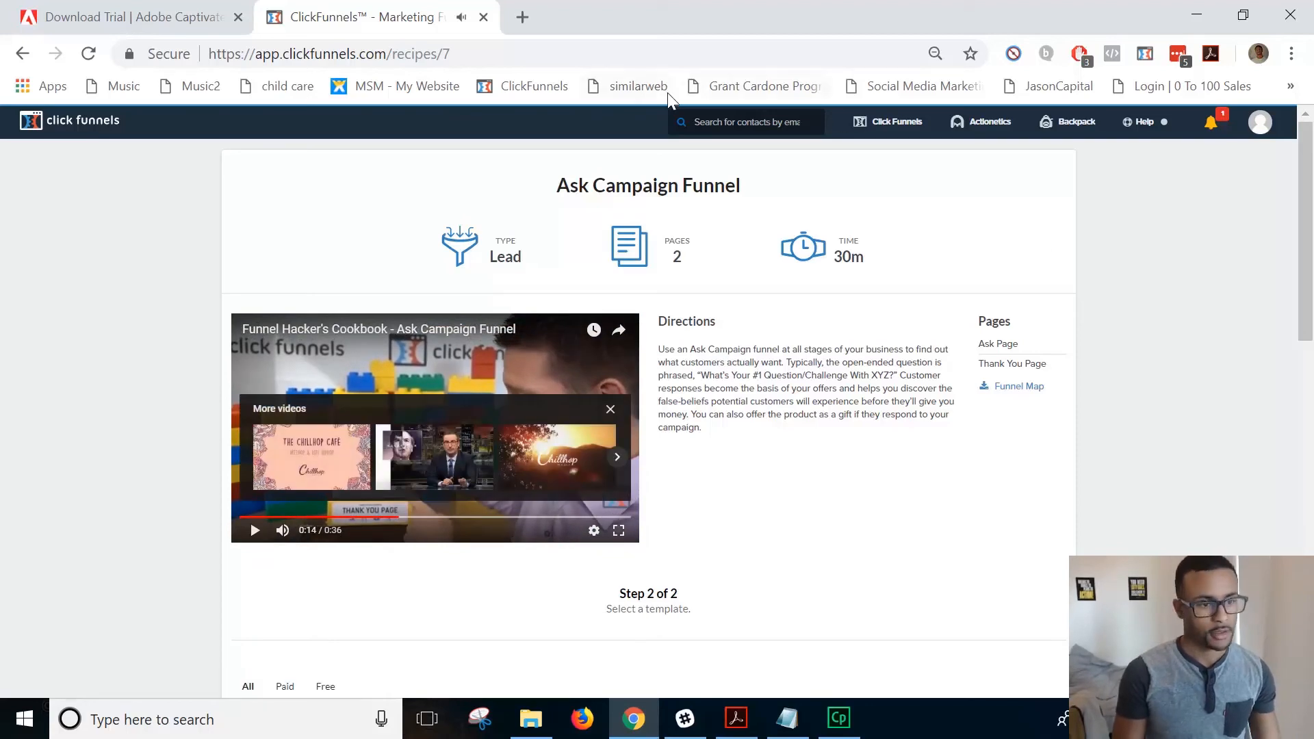
Open the Actionetics contacts page, look over the subscribers overview, and show the list of Actionetics sections
mouse_move(1011, 124)
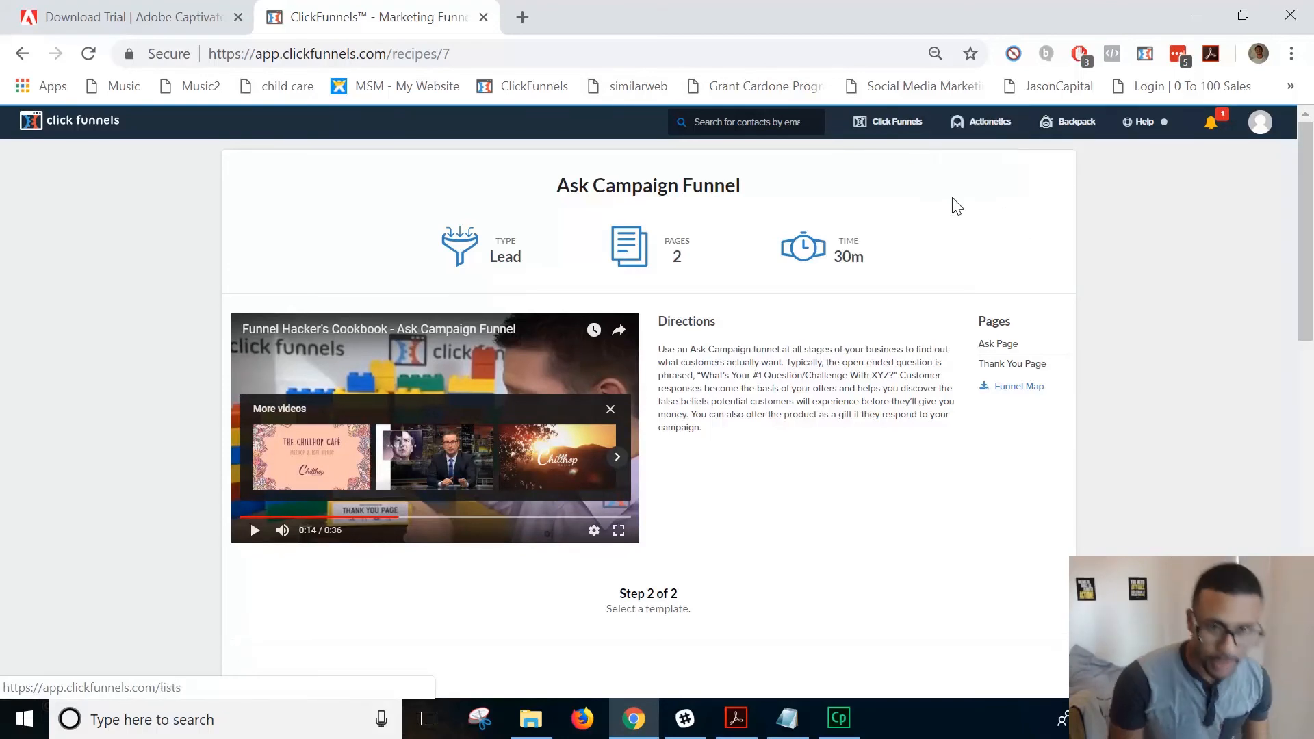
left_click(984, 155)
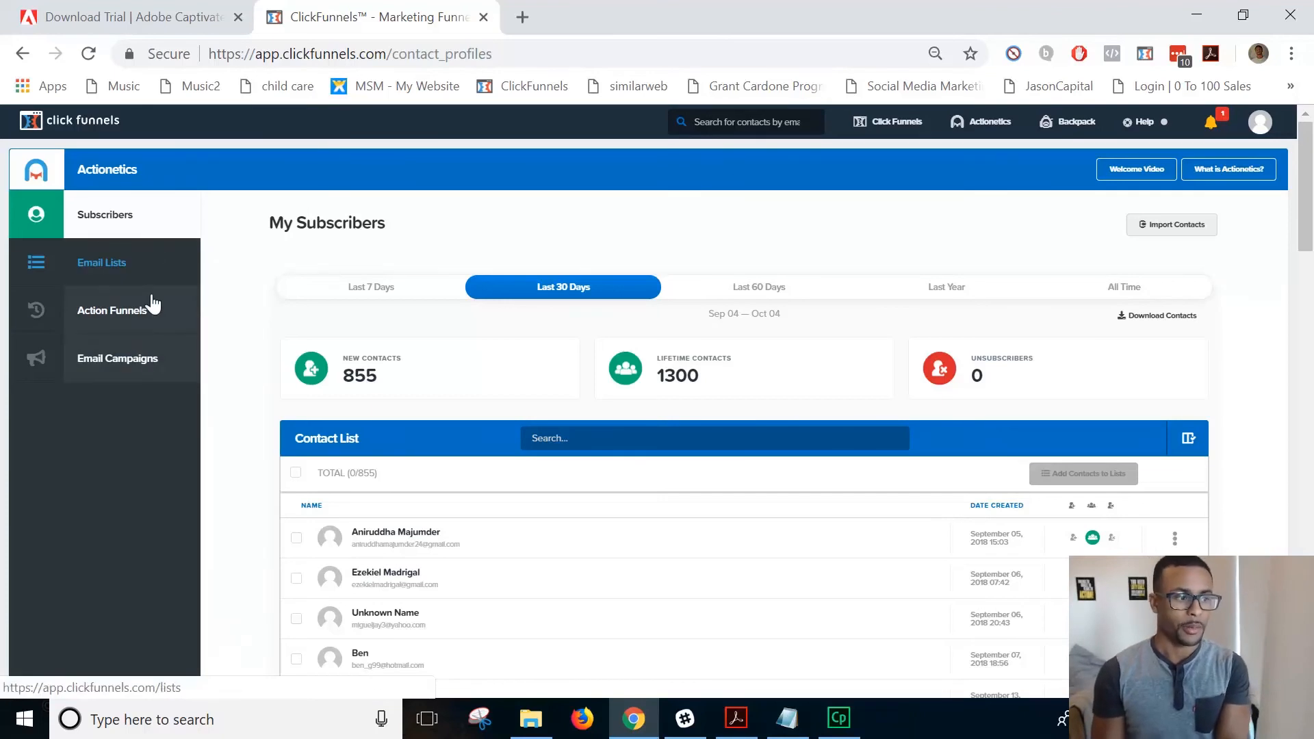
mouse_move(986, 123)
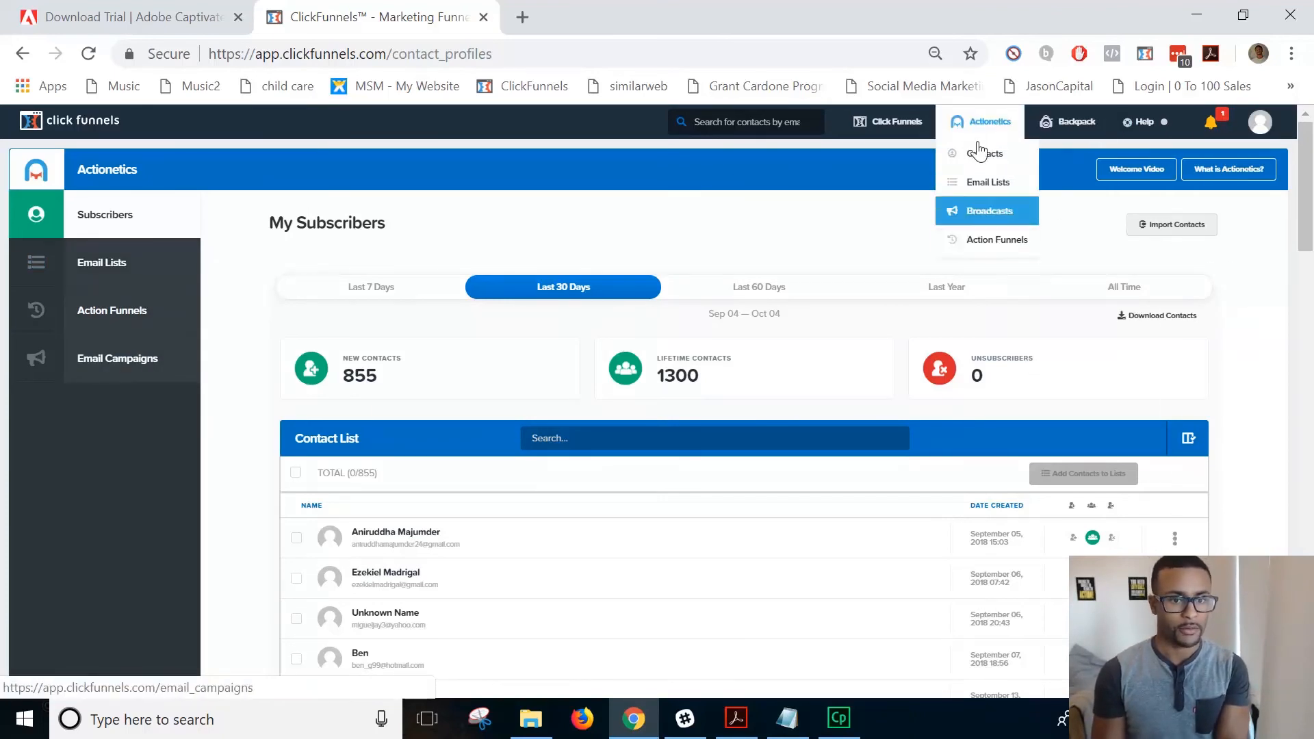
Look over the Email Lists, Action Funnels and Email Campaigns pages of Actionetics
left_click(135, 264)
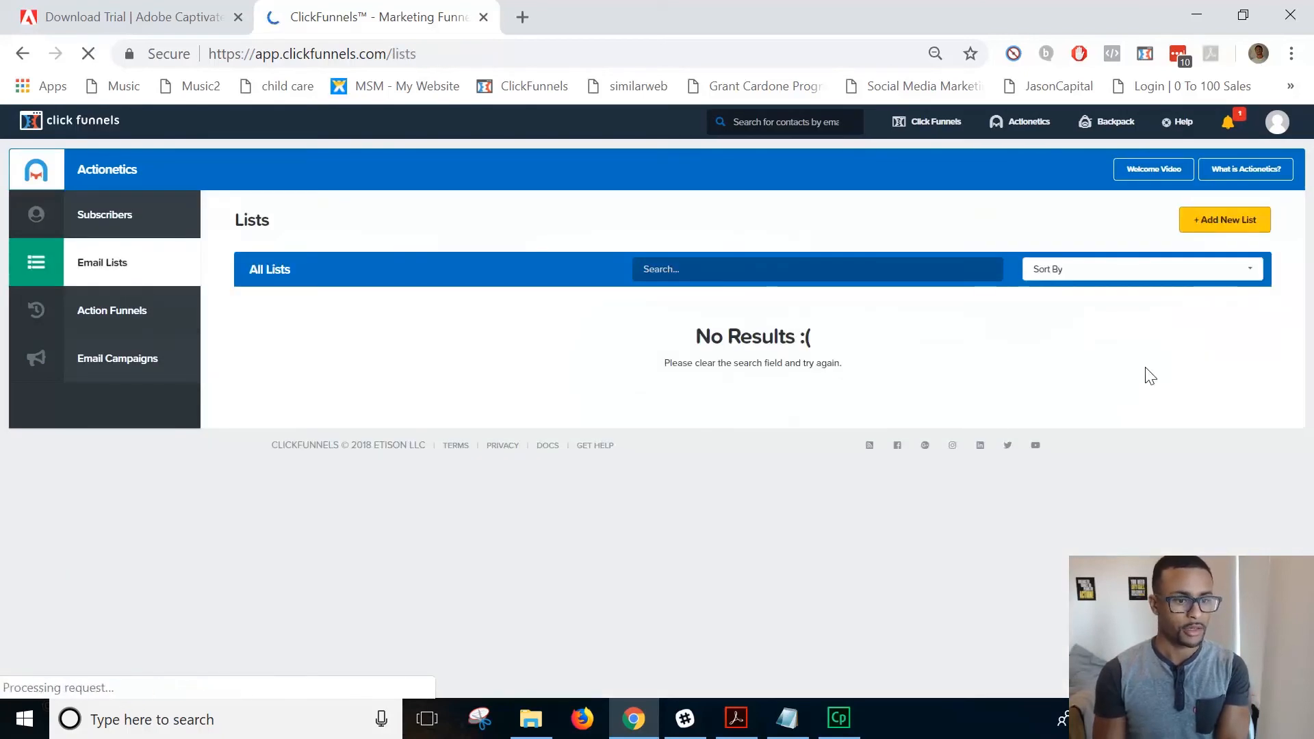
left_click(145, 327)
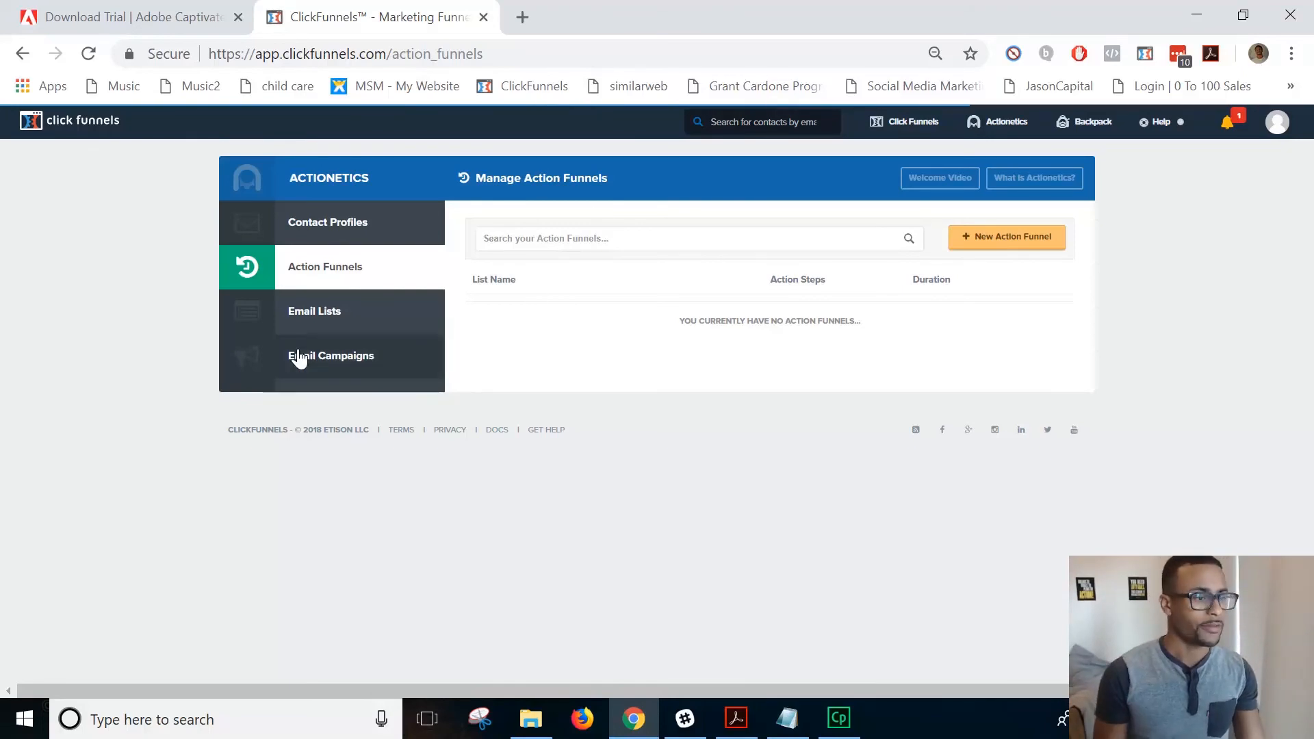
left_click(334, 364)
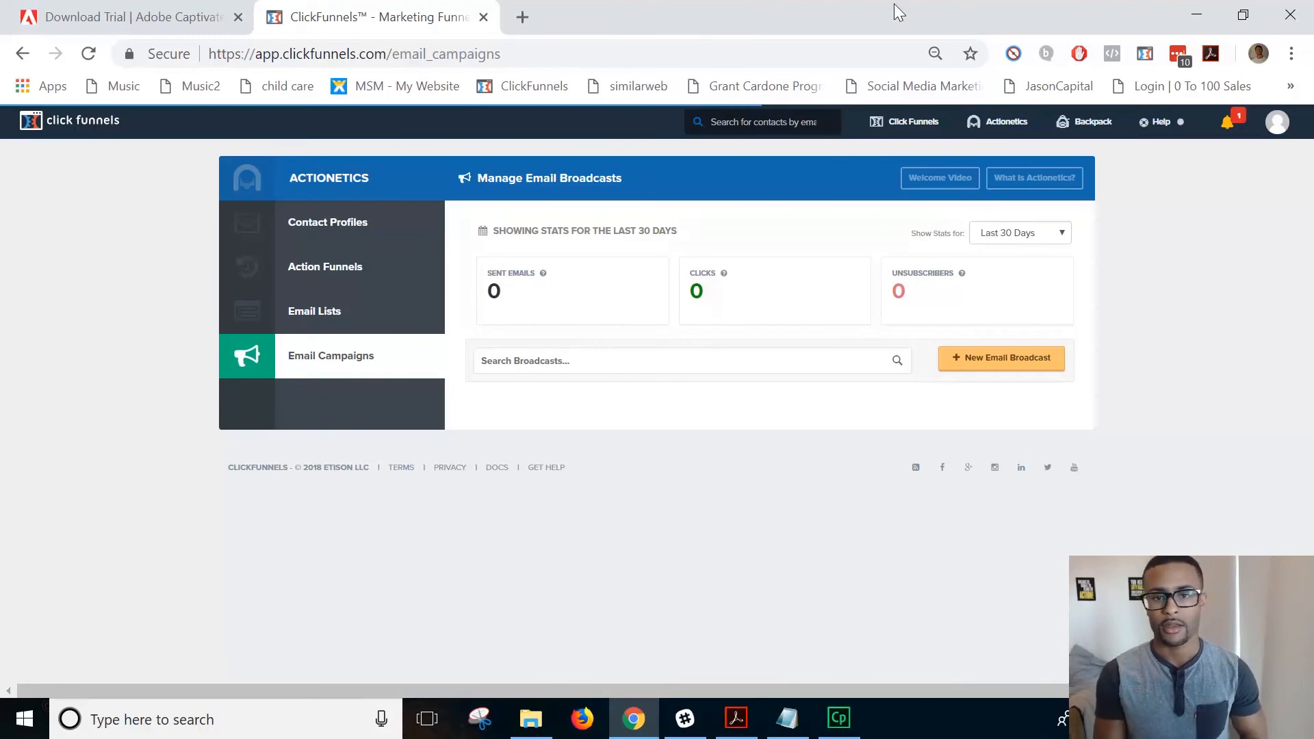
Open the Backpack dashboard and examine the affiliate totals, the active and referred rates, and today's affiliate snapshot
mouse_move(1032, 130)
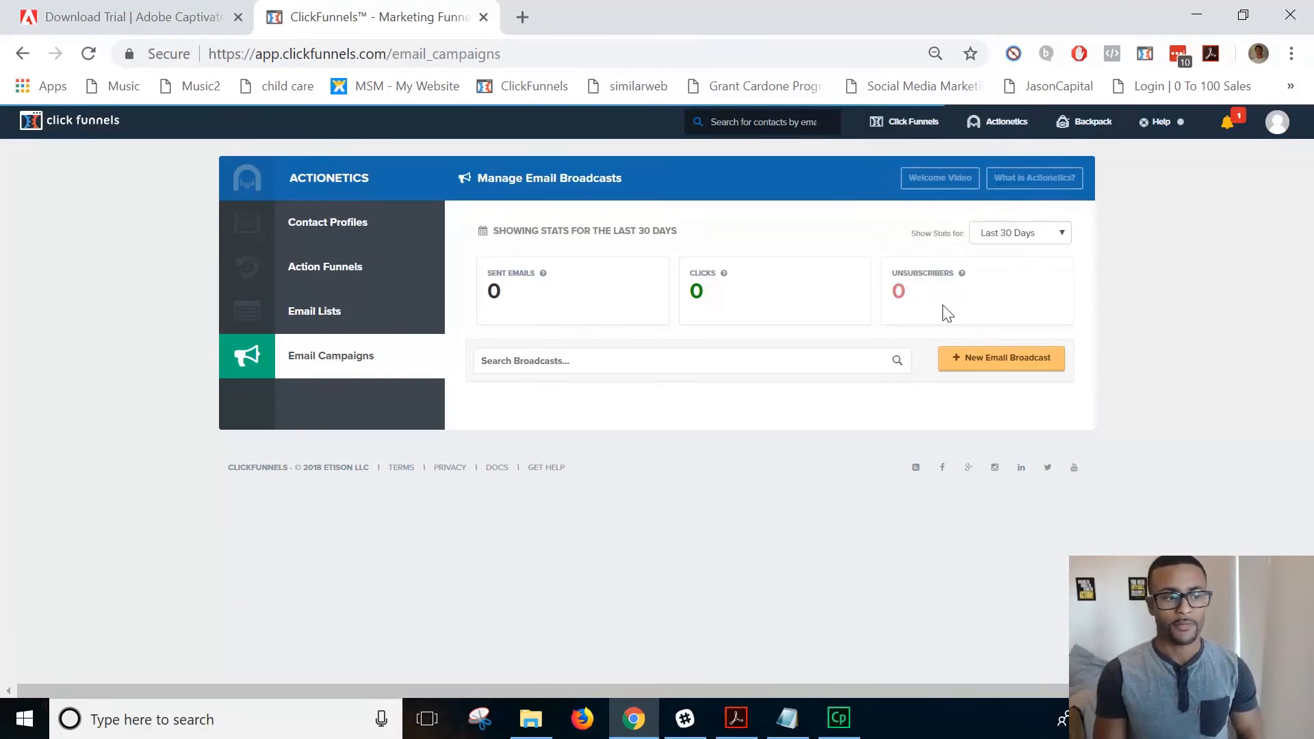
mouse_move(1088, 123)
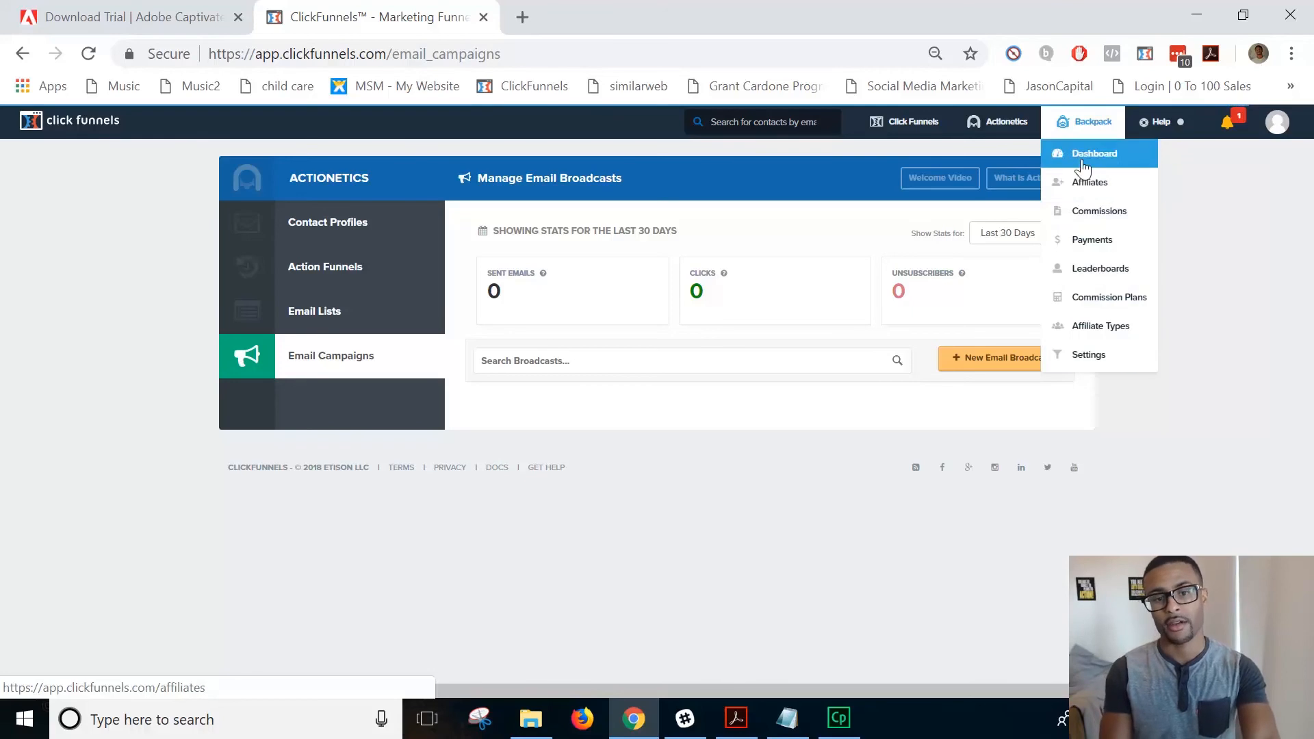
left_click(1093, 127)
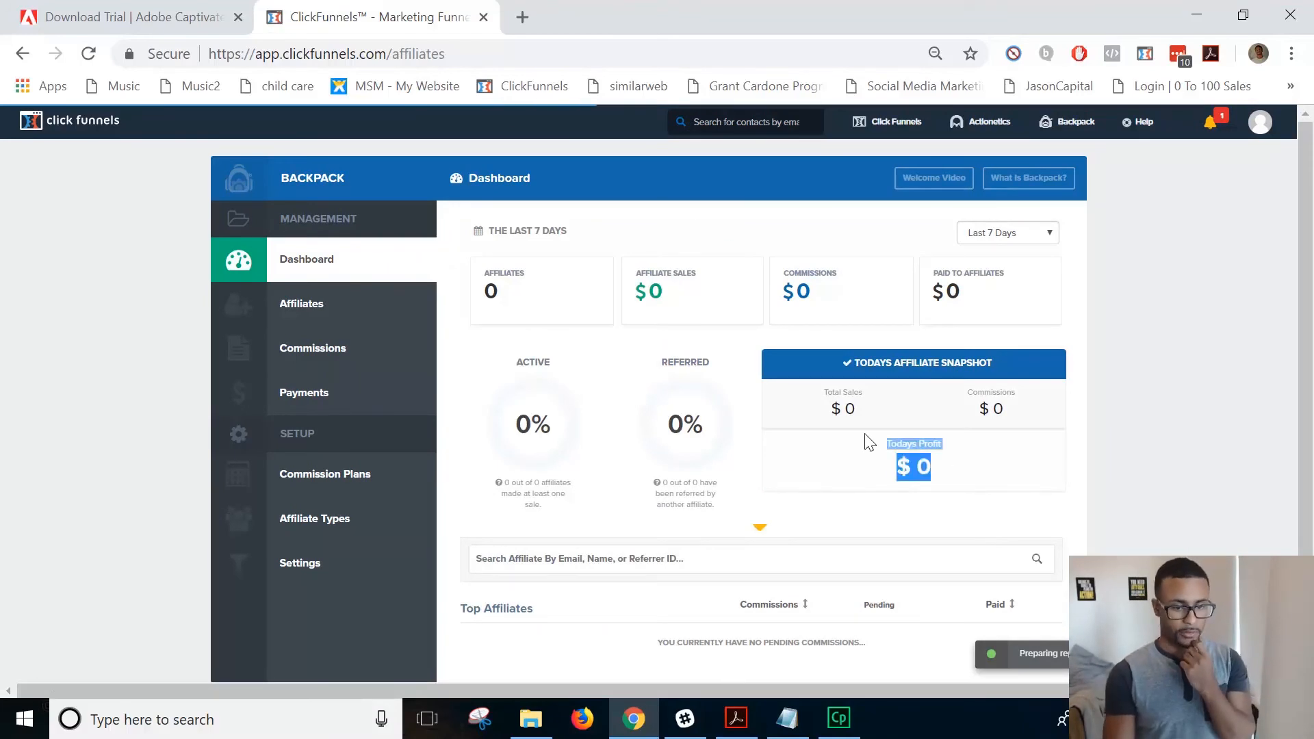
double_click(914, 467)
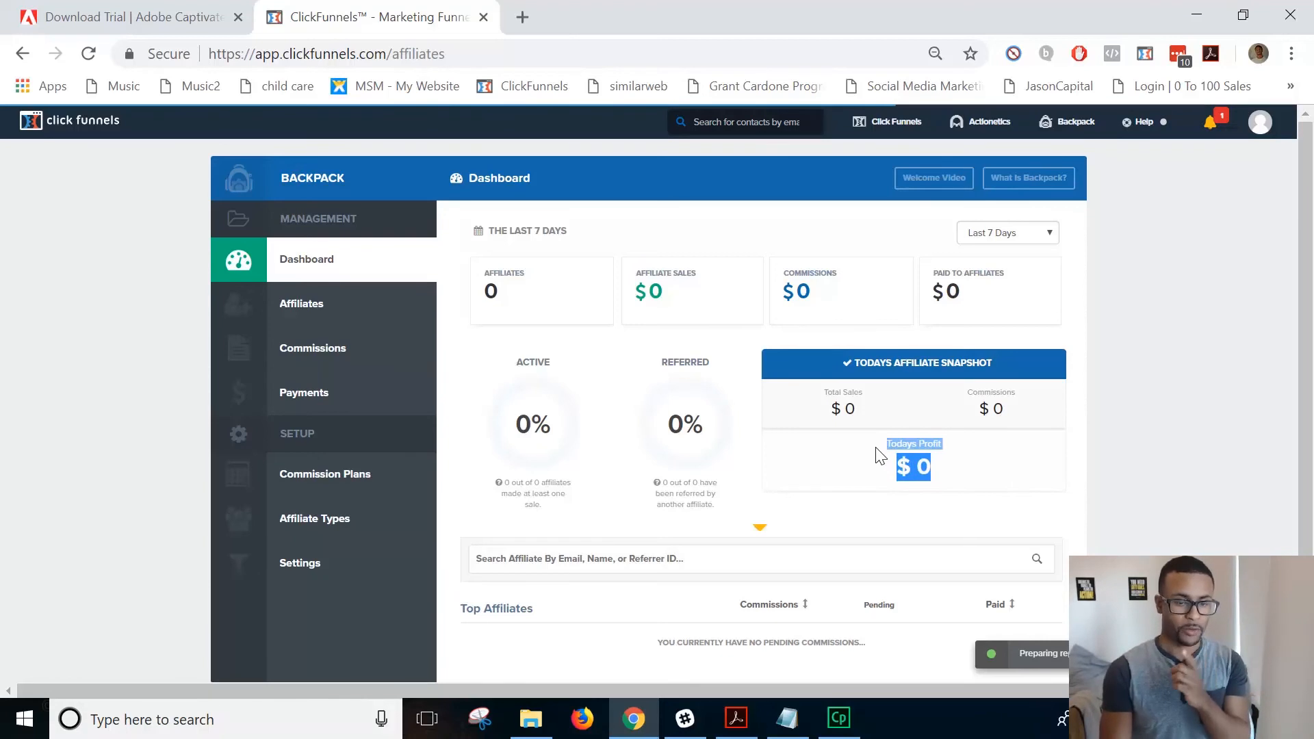
left_click(876, 450)
left_click_drag(947, 483, 823, 378)
left_click_drag(1013, 411, 949, 409)
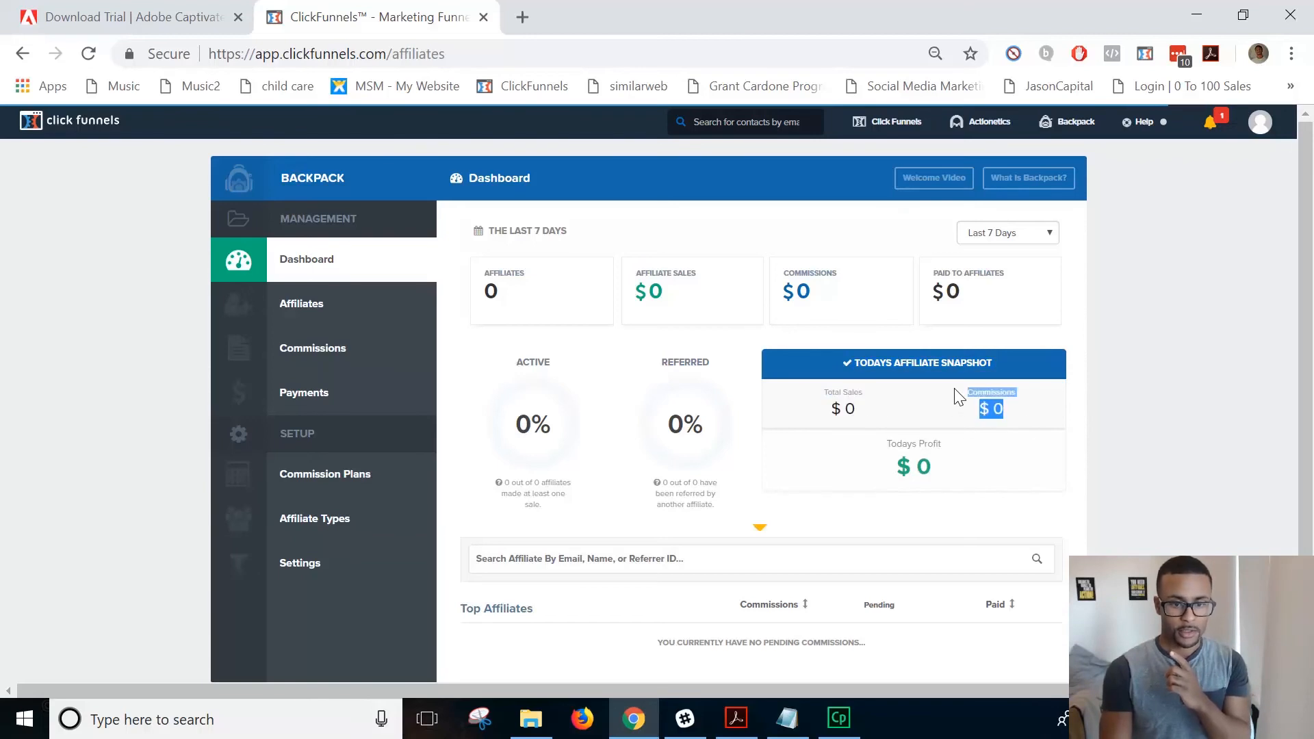
left_click_drag(946, 469, 867, 449)
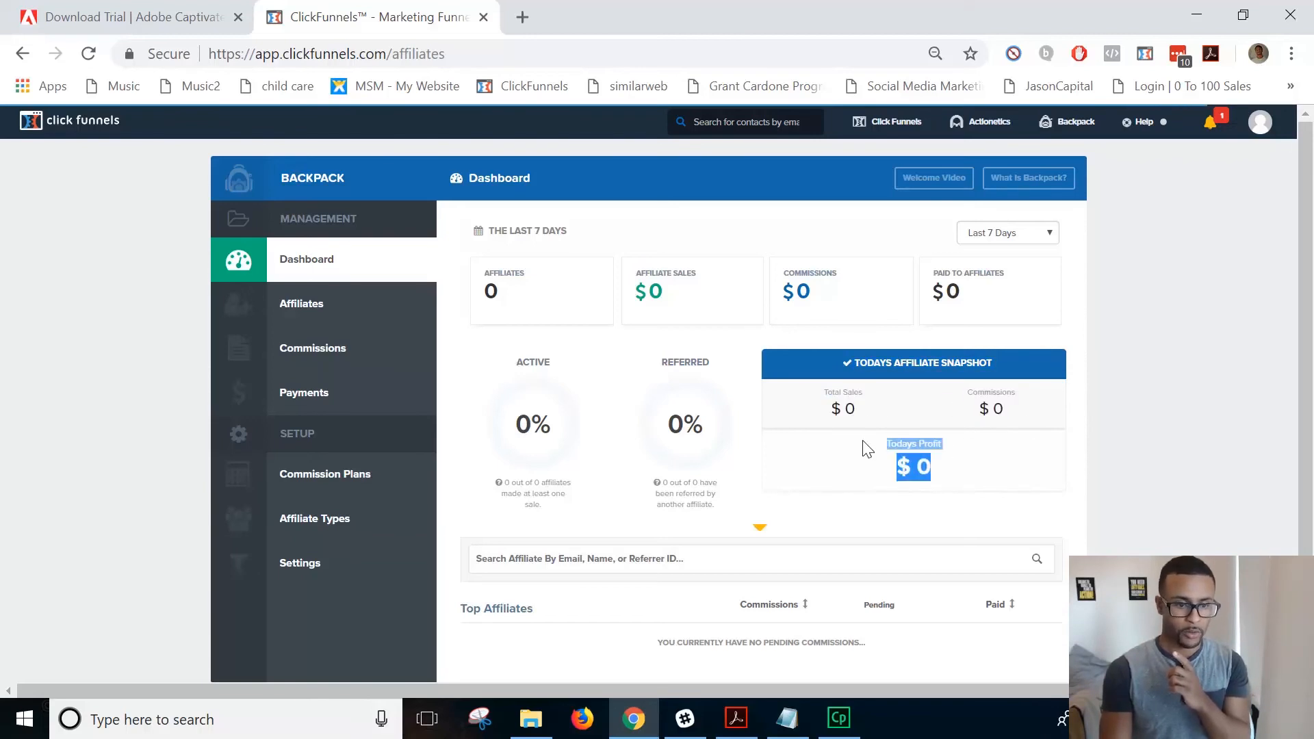
left_click(840, 299)
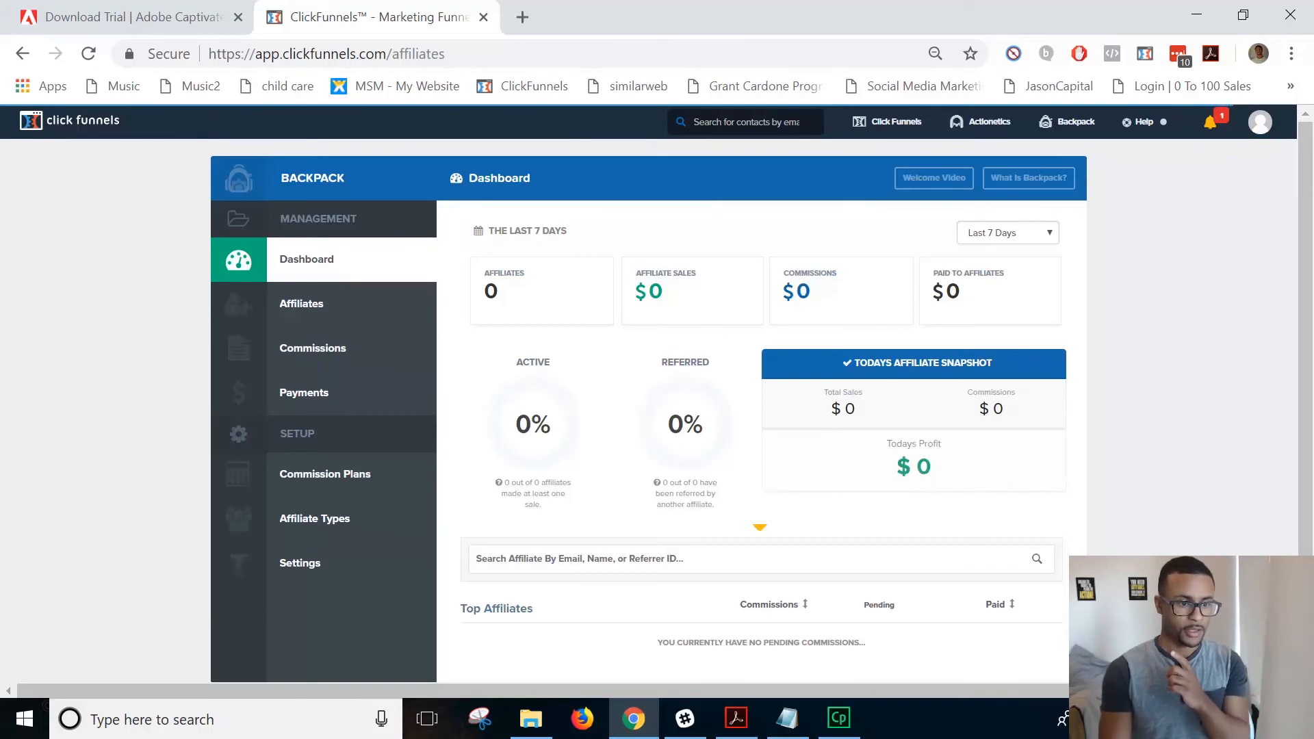
left_click_drag(658, 419, 766, 474)
left_click(789, 464)
scroll(411, 470, "down", 1)
scroll(311, 334, "up", 1)
Look through Backpack's management pages for affiliates, commissions and affiliate payments
left_click(315, 322)
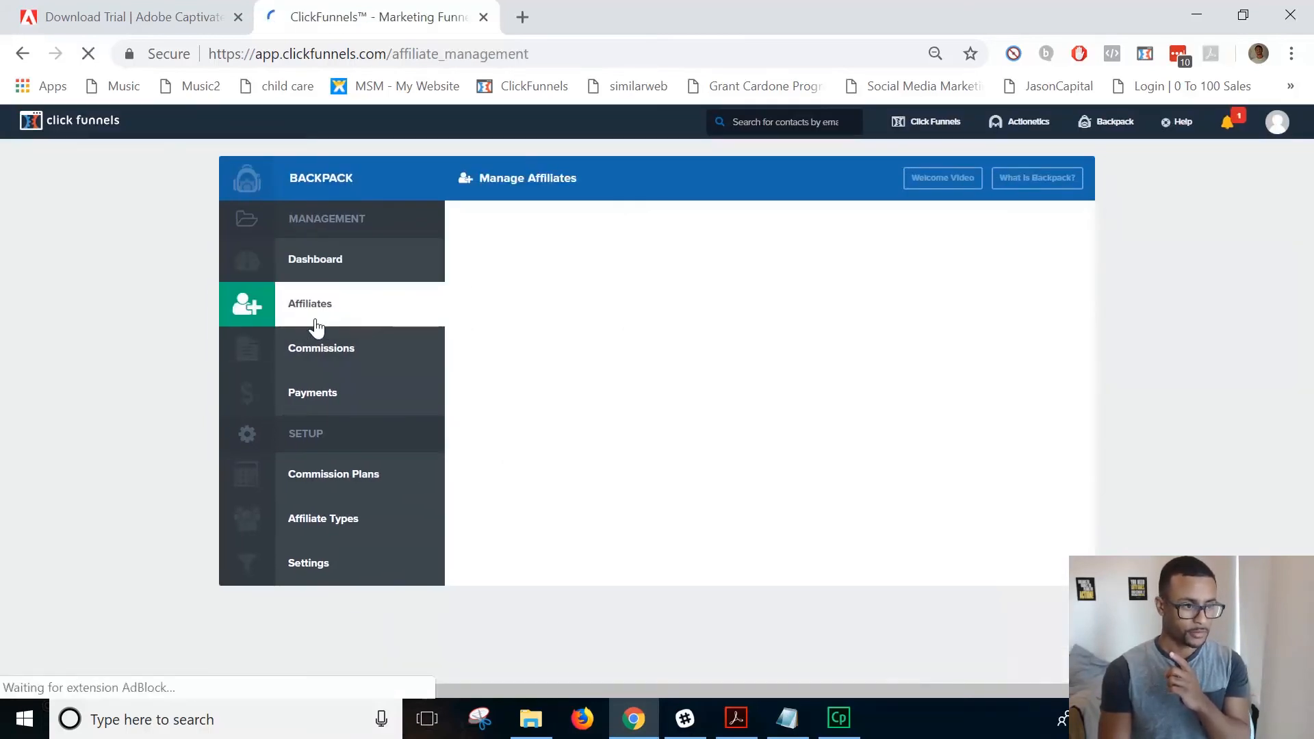
left_click(333, 369)
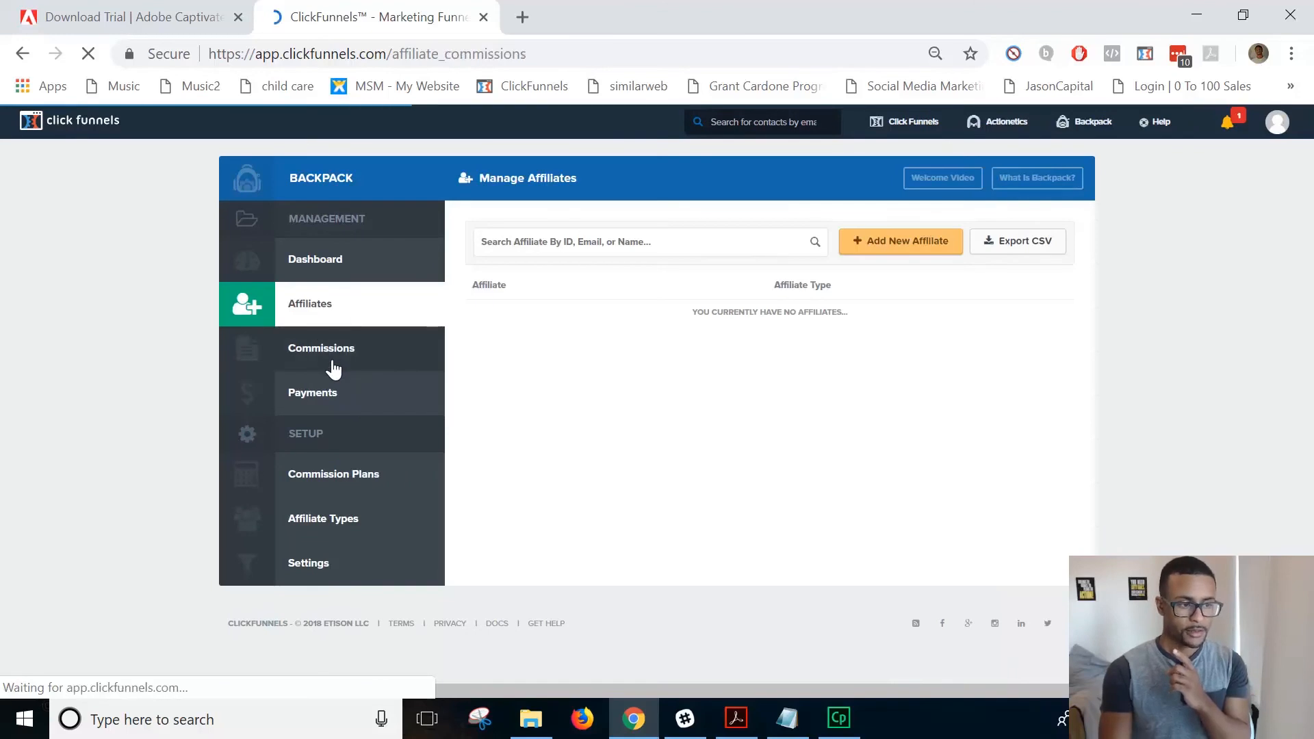
left_click(331, 397)
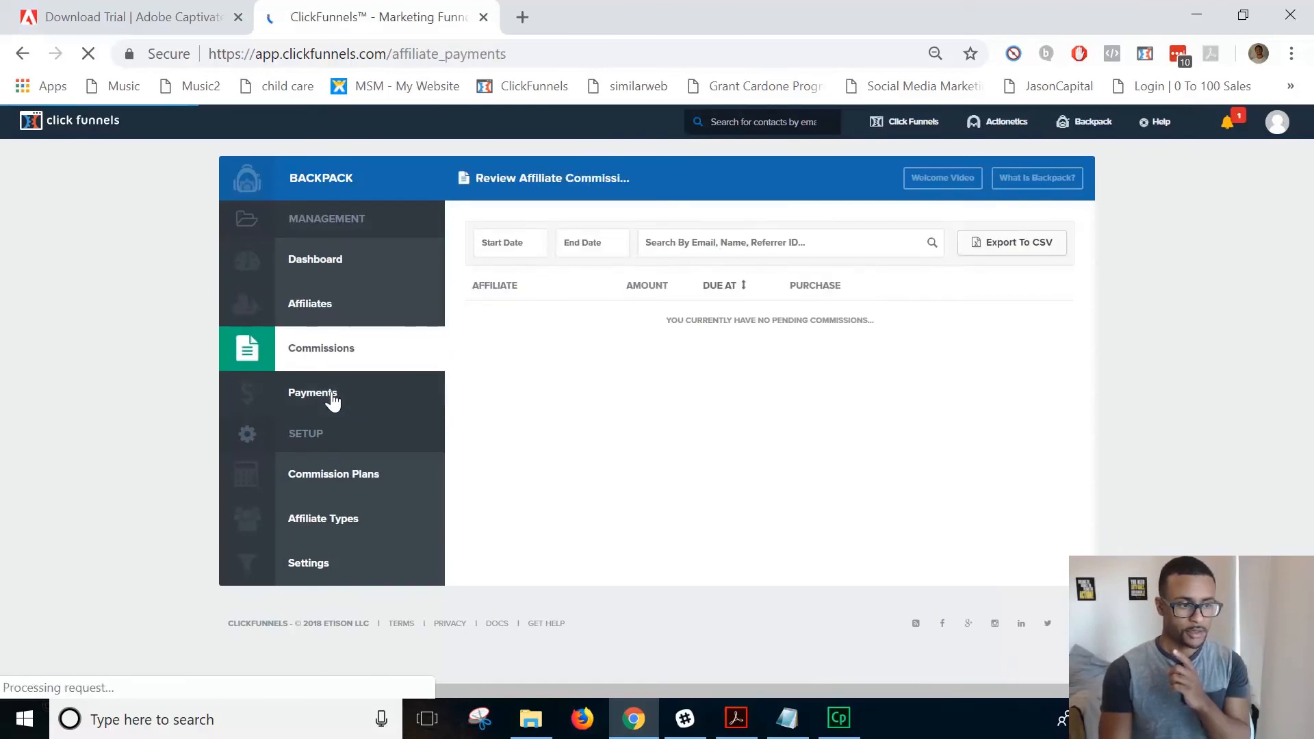
Review Backpack's commission plans, affiliate types and settings pages, and return to the affiliate payments page
left_click(304, 483)
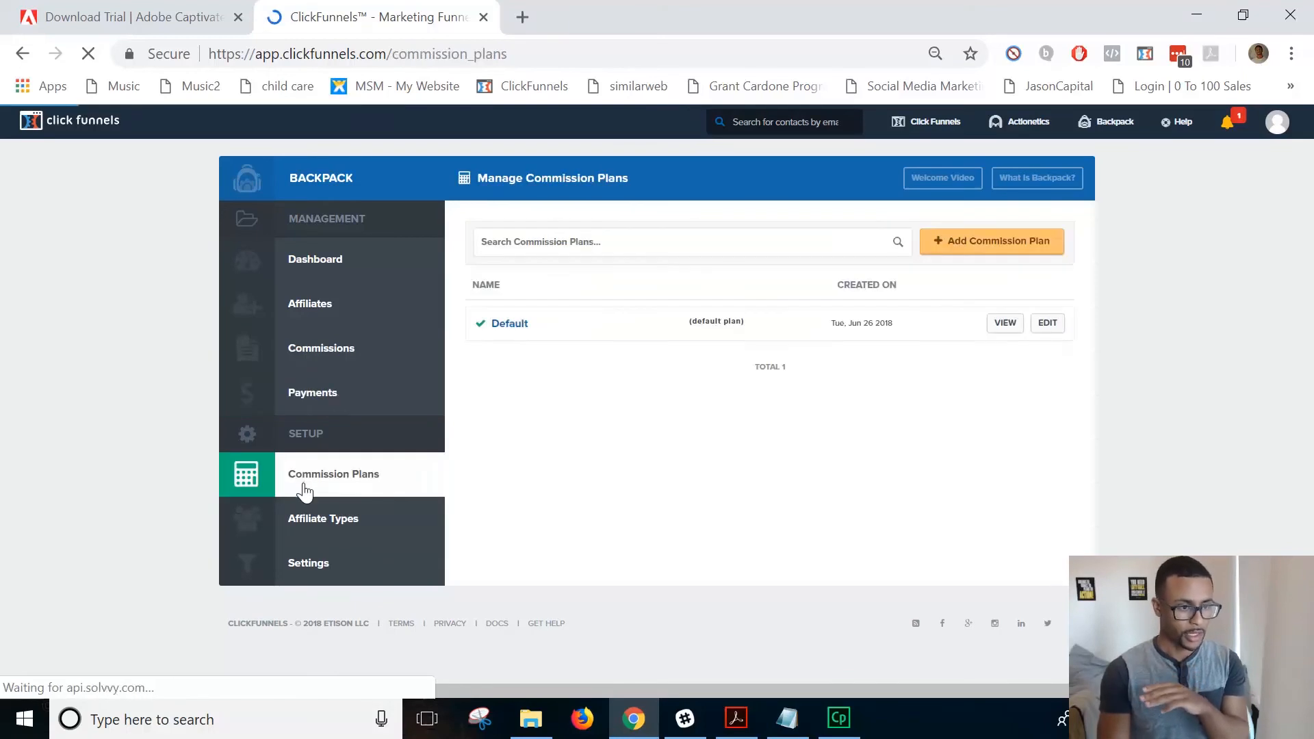
left_click(314, 519)
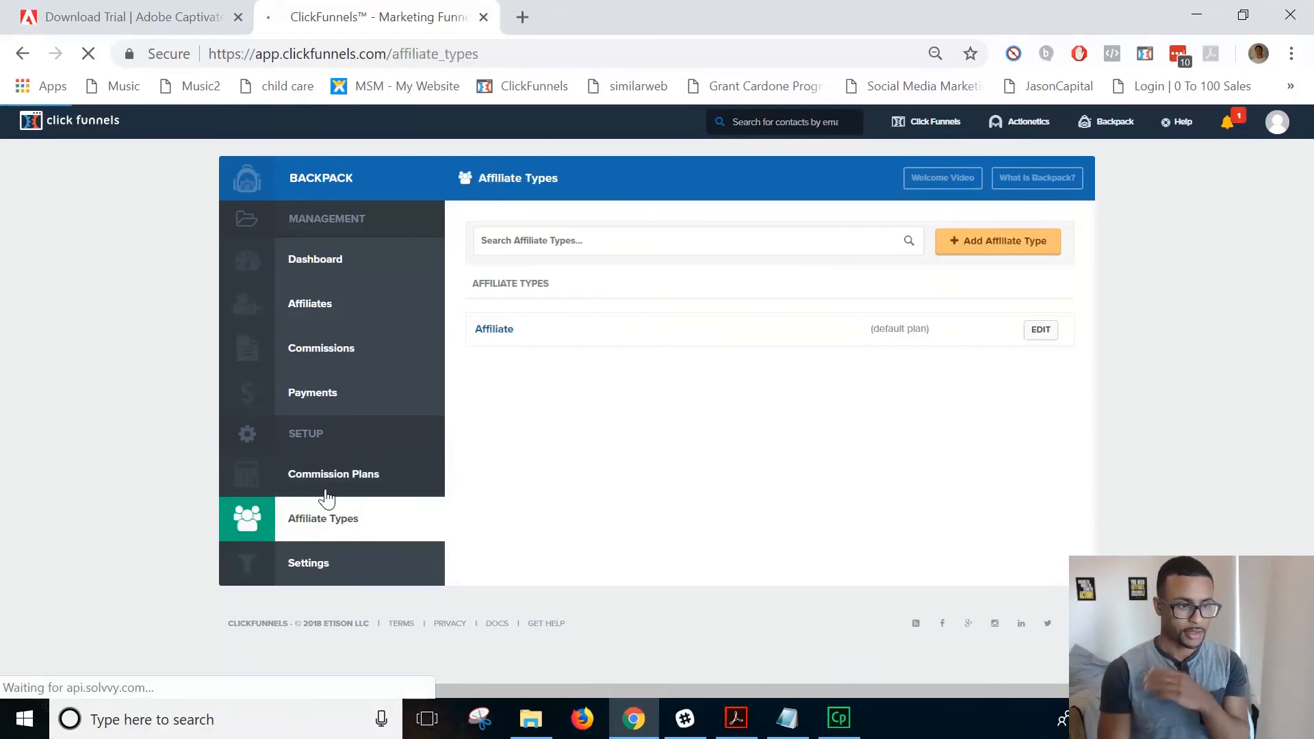
left_click(401, 563)
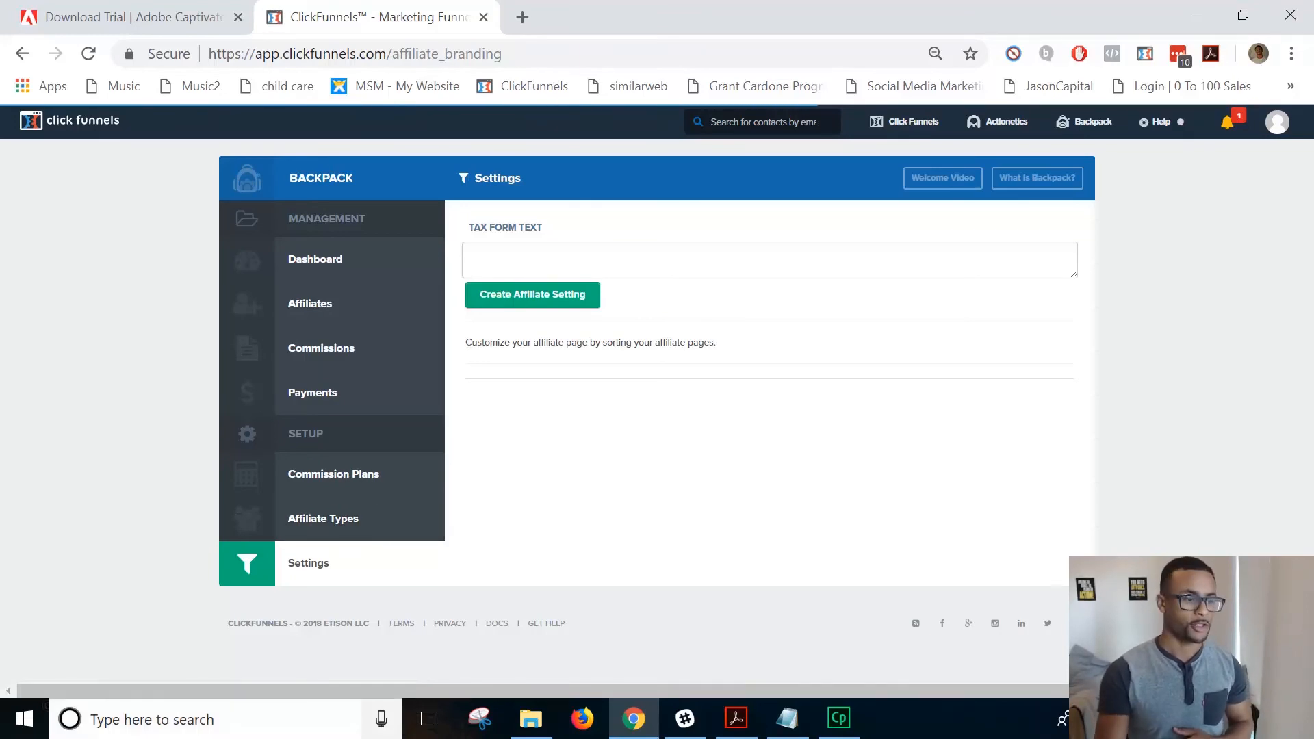
left_click(330, 521)
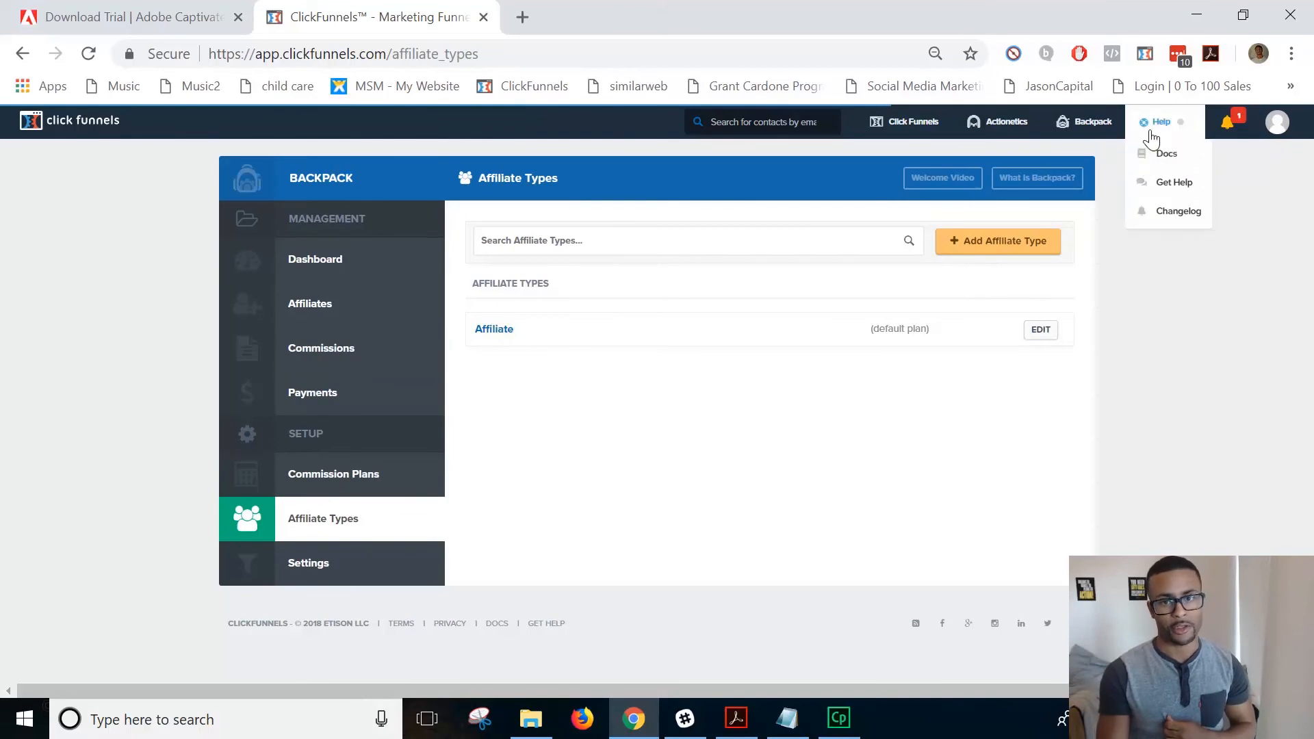
left_click(342, 402)
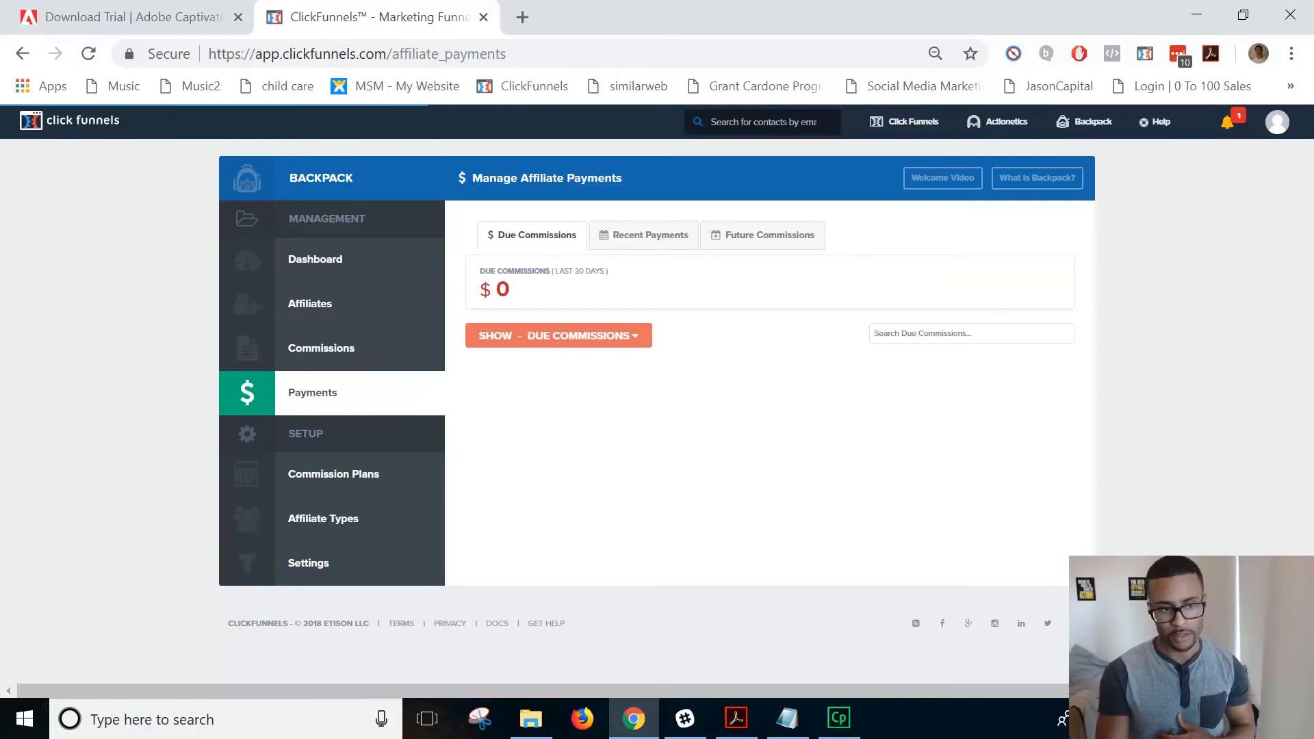
Look over the account settings pages for Integrations, Digital Assets and Beta Features
mouse_move(1278, 123)
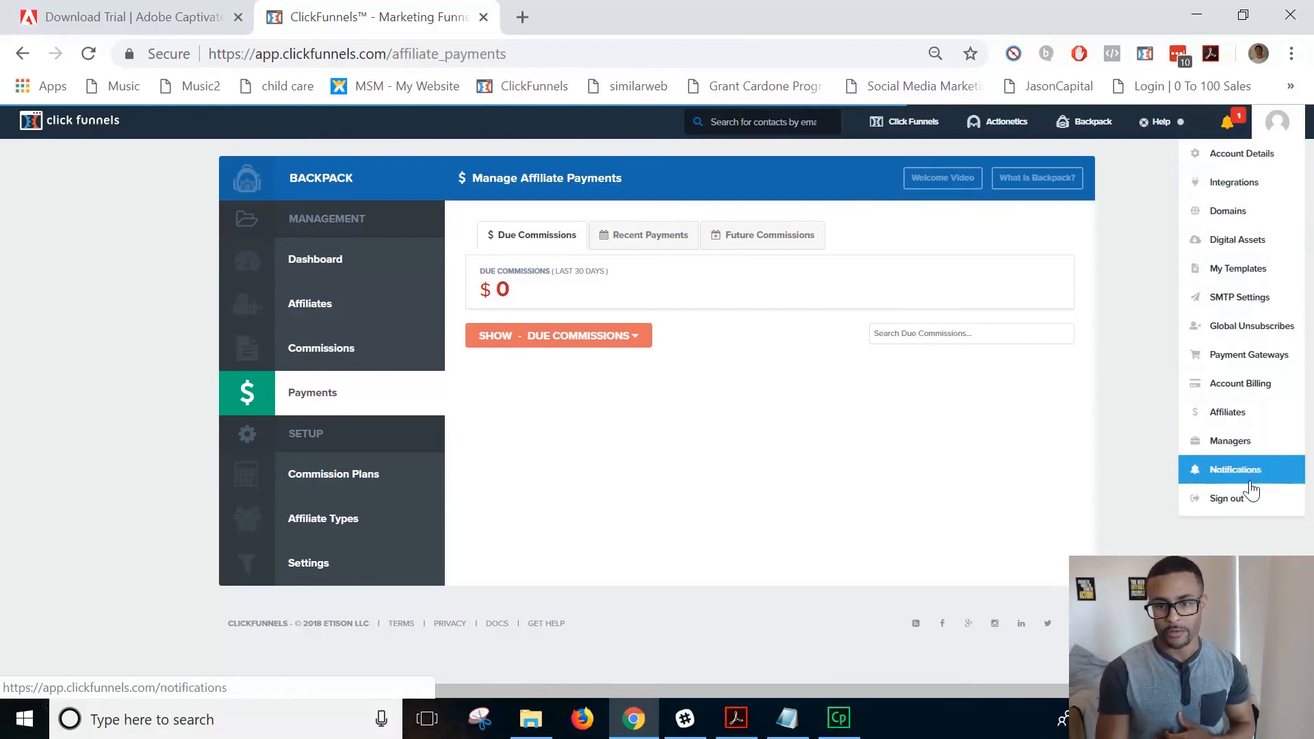
left_click(1234, 185)
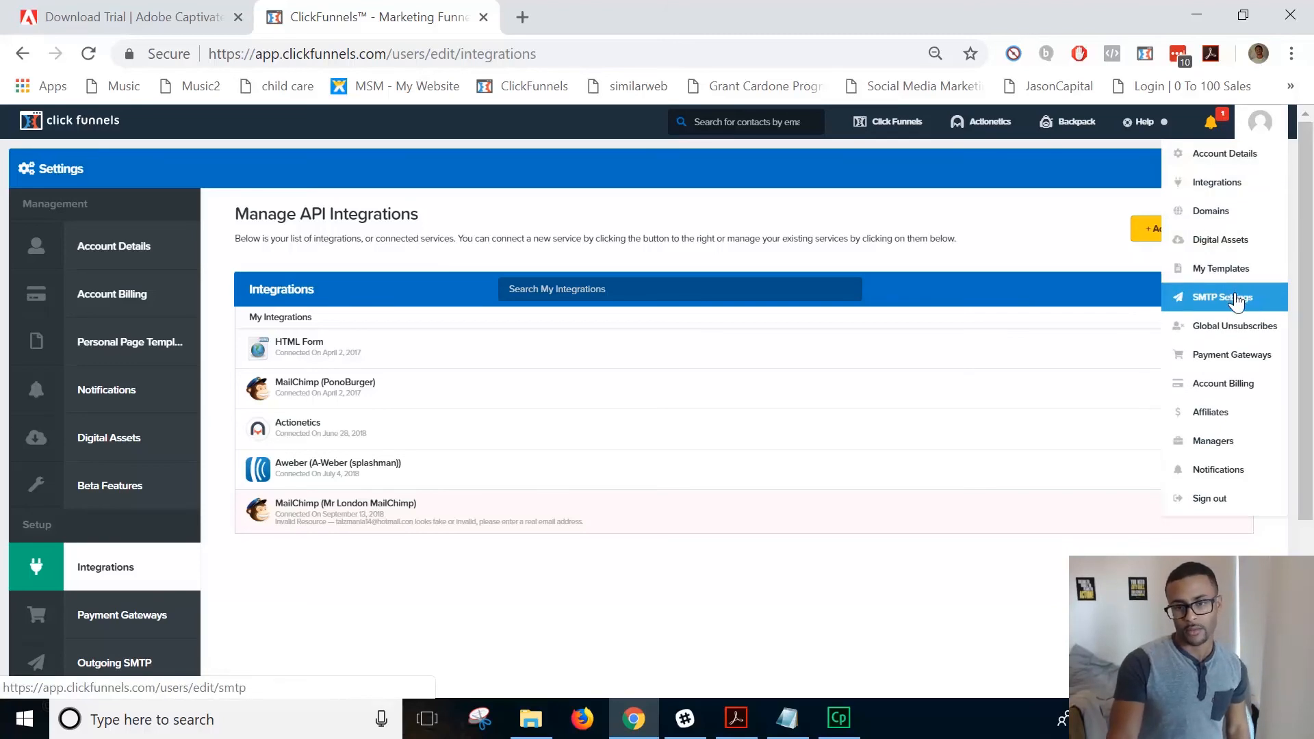
left_click(1247, 243)
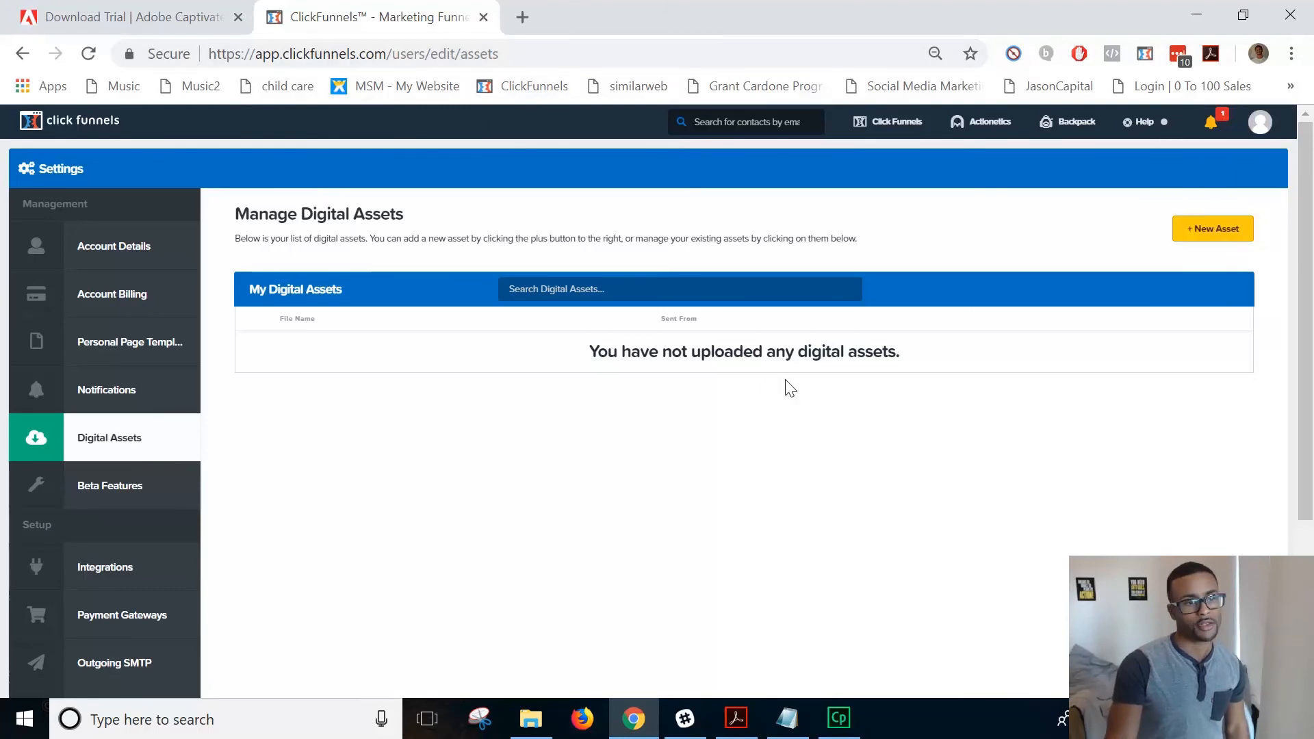
mouse_move(1260, 121)
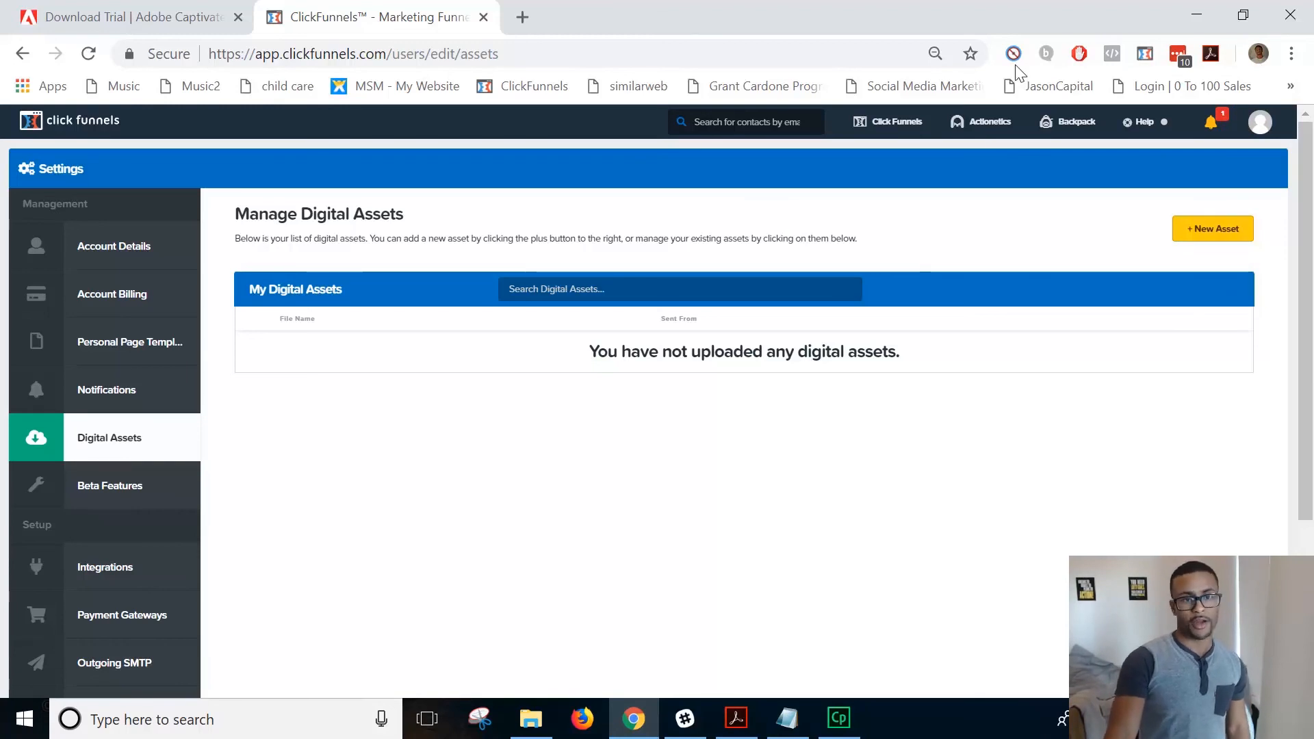
mouse_move(926, 142)
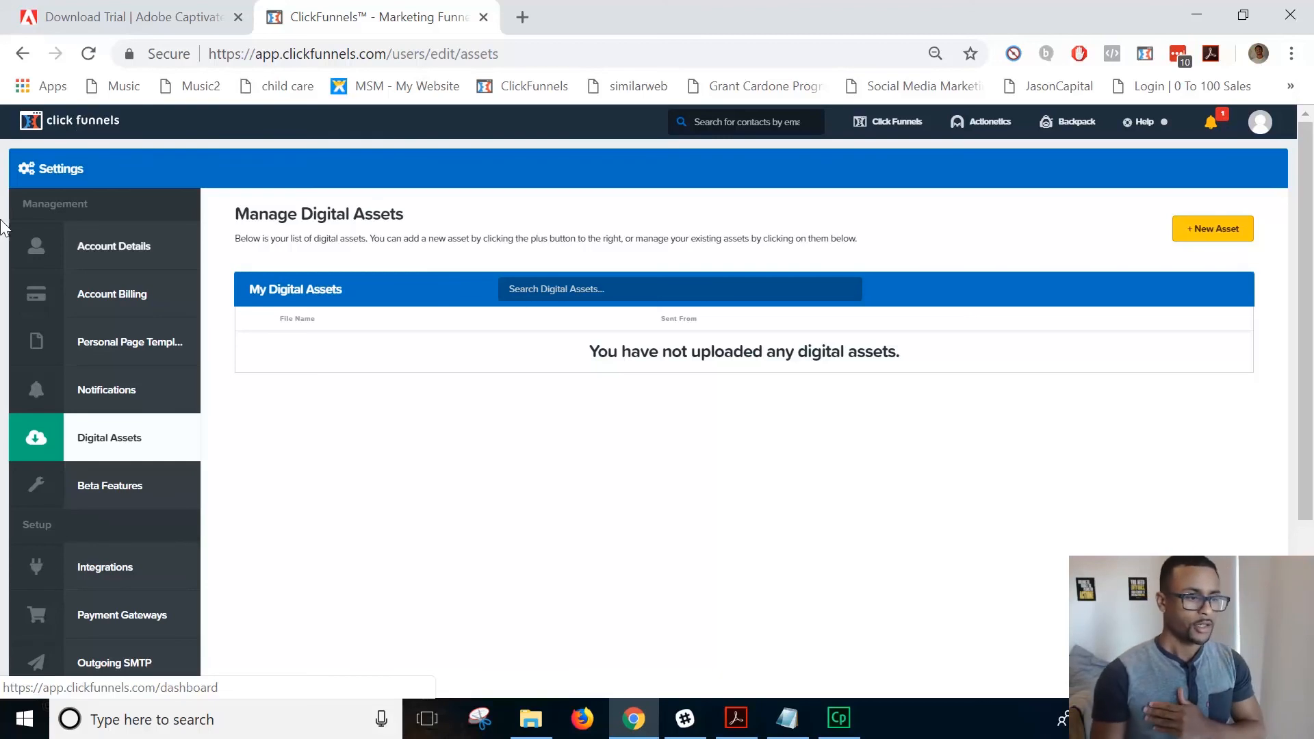
left_click(74, 494)
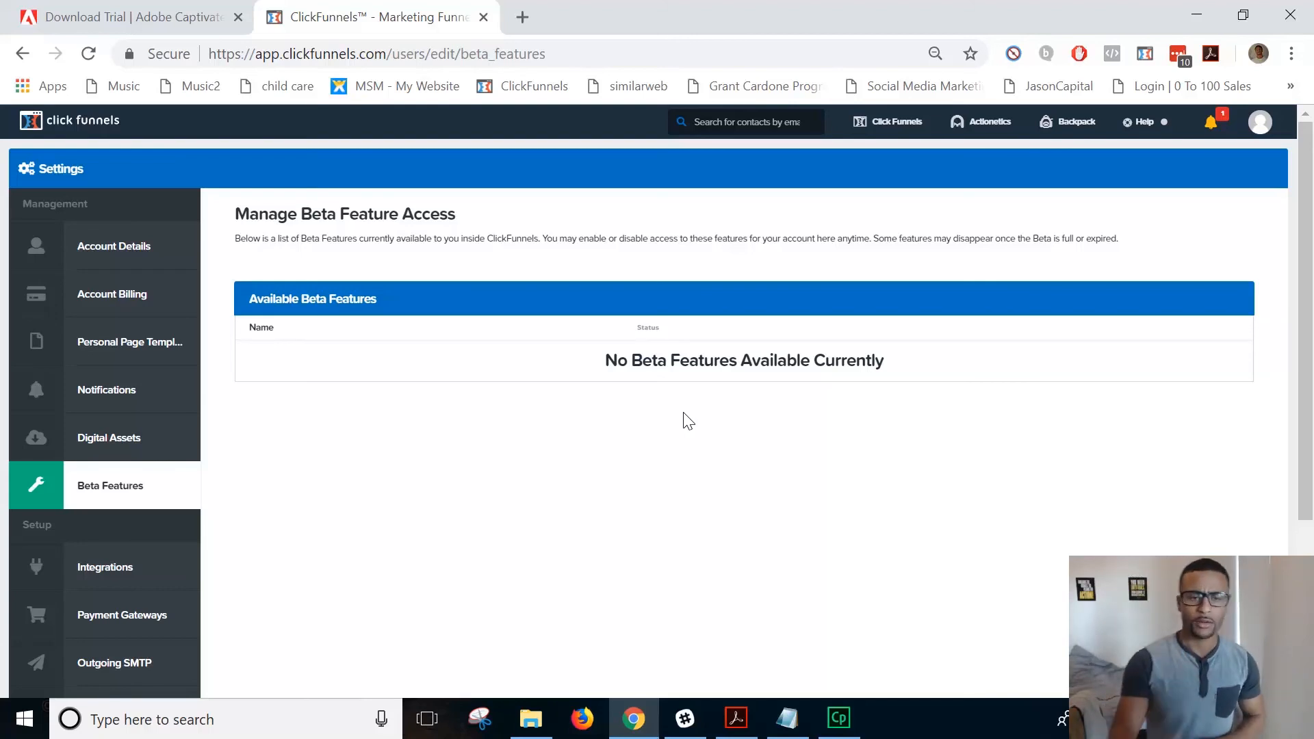
Open the Sales Funnel Tutorial funnel from the YouTubeTutorials group of the funnels list
mouse_move(888, 124)
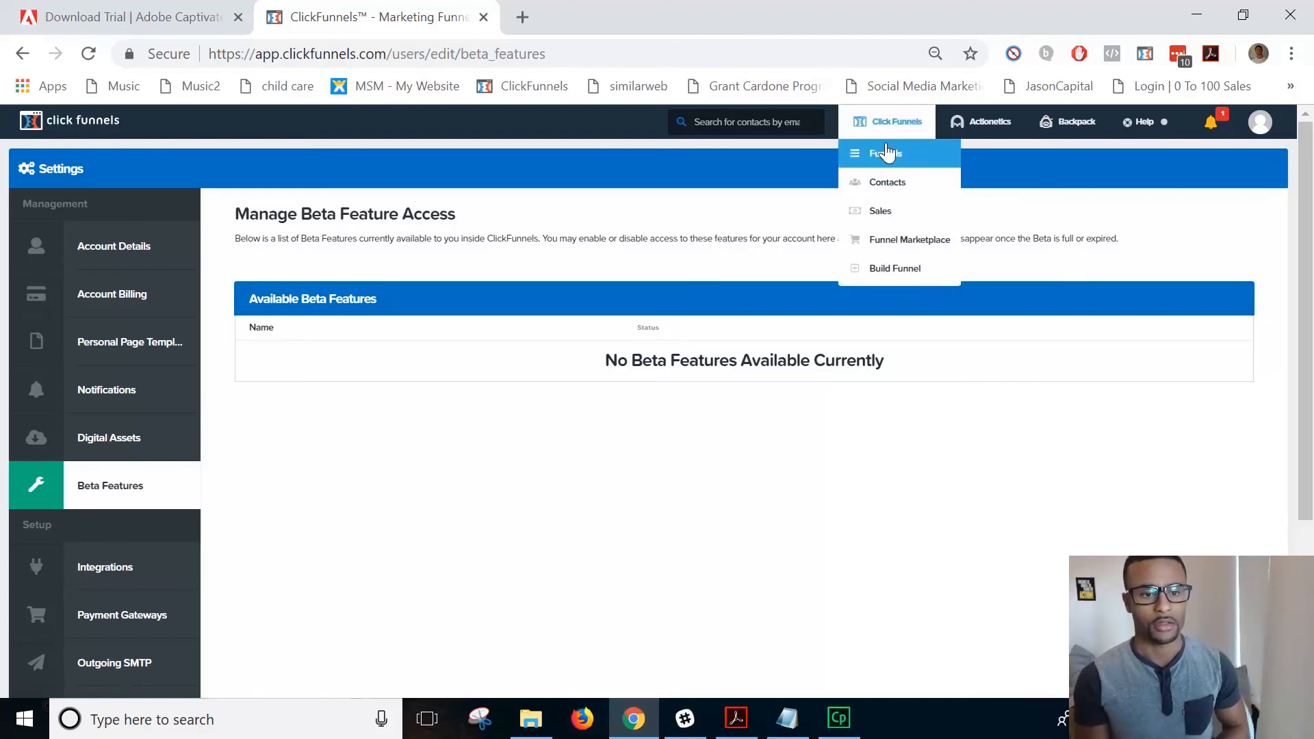
left_click(883, 151)
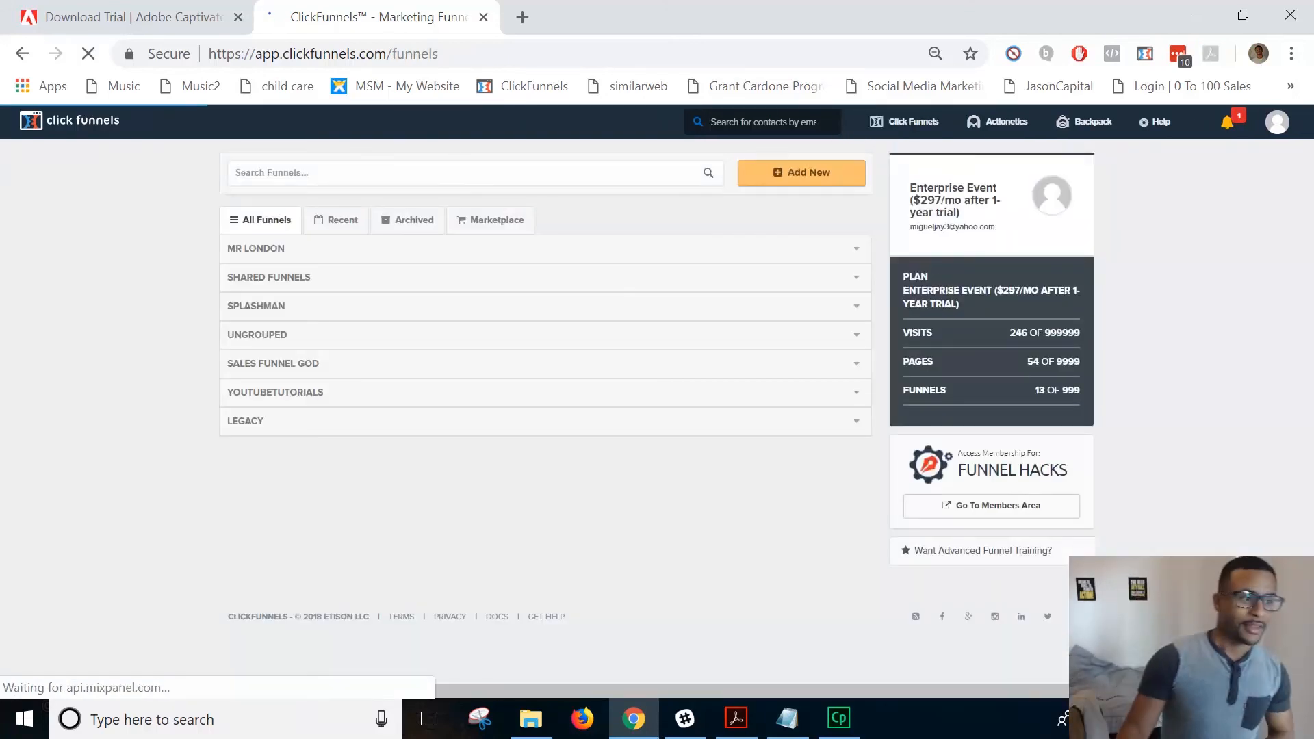
left_click(846, 405)
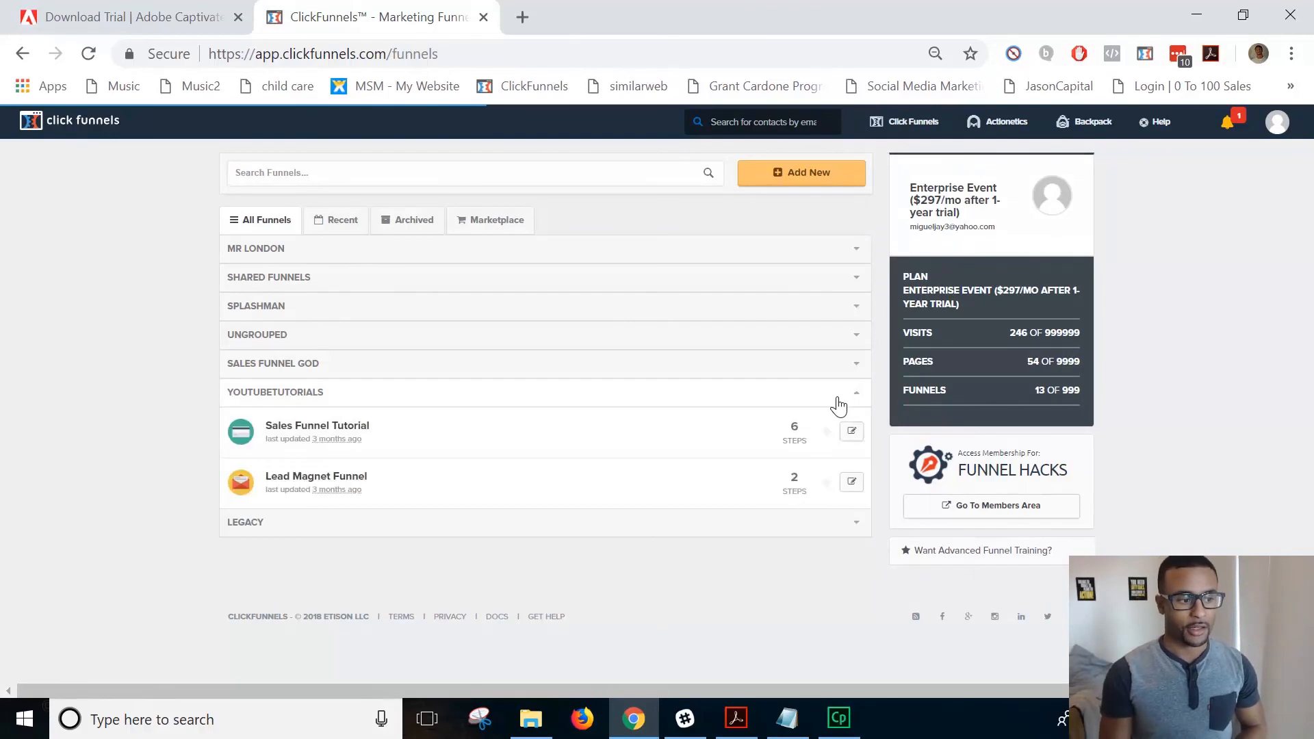
left_click(311, 430)
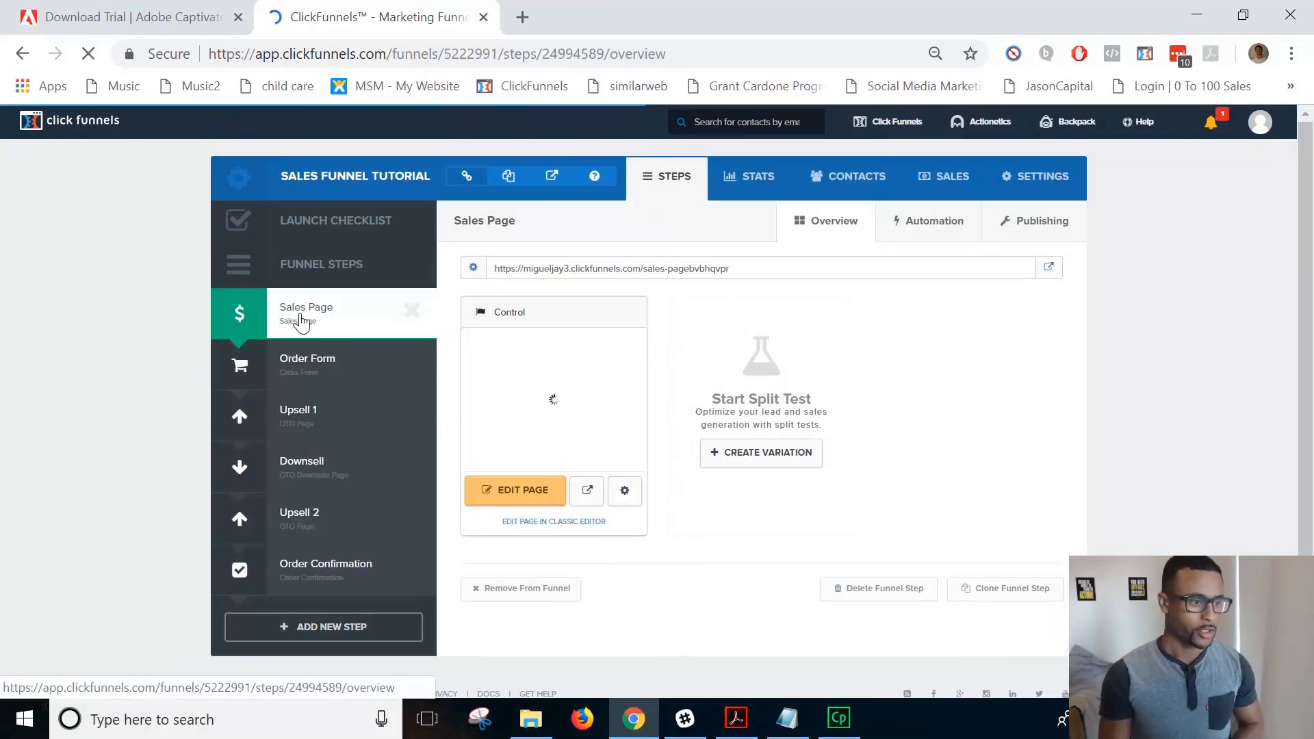
Examine the Sales Page step and its page URL, and review the funnel's statistics for each step
left_click_drag(328, 326, 352, 305)
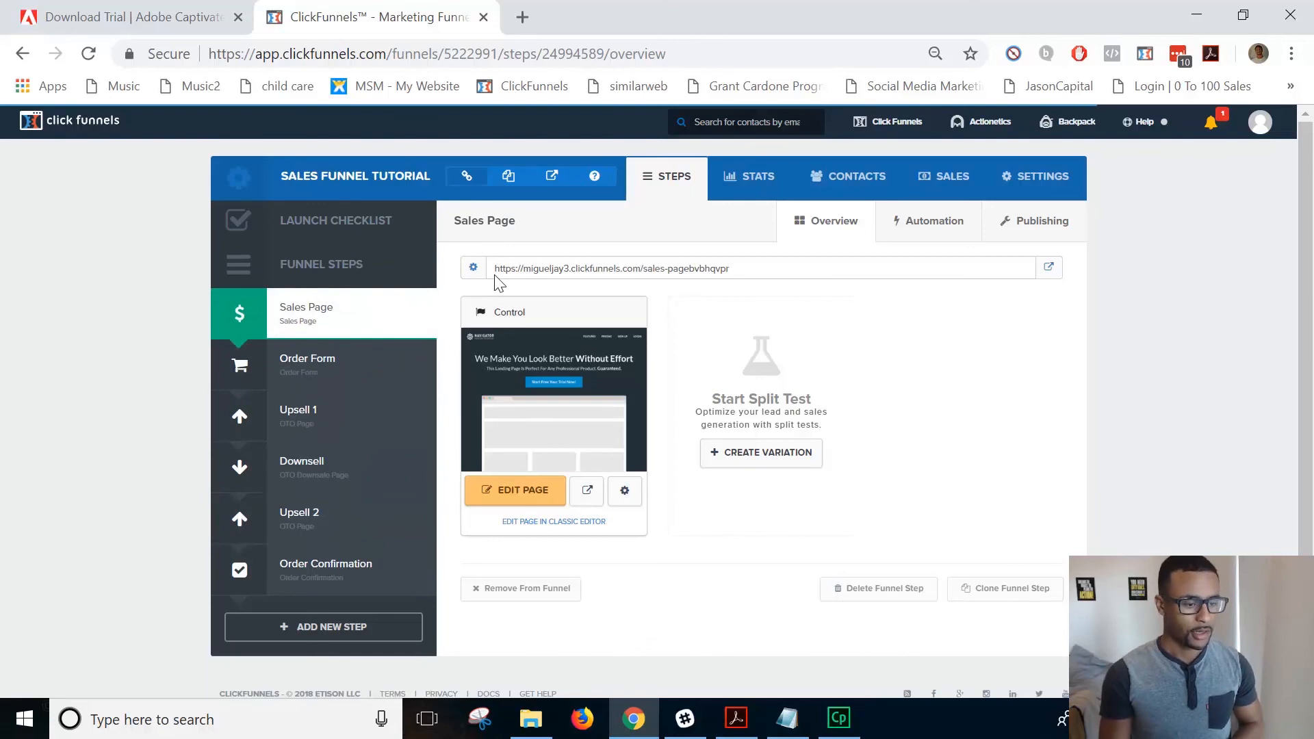
left_click_drag(743, 269, 502, 298)
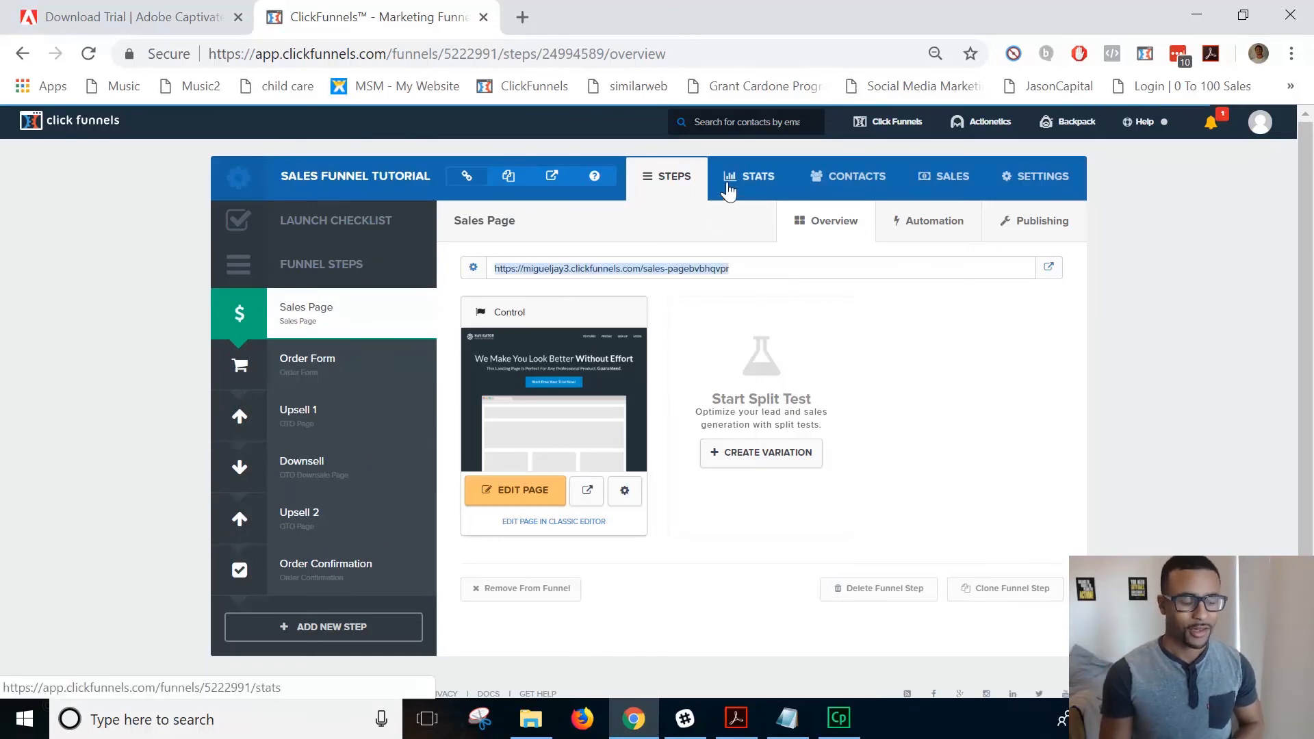
left_click(765, 197)
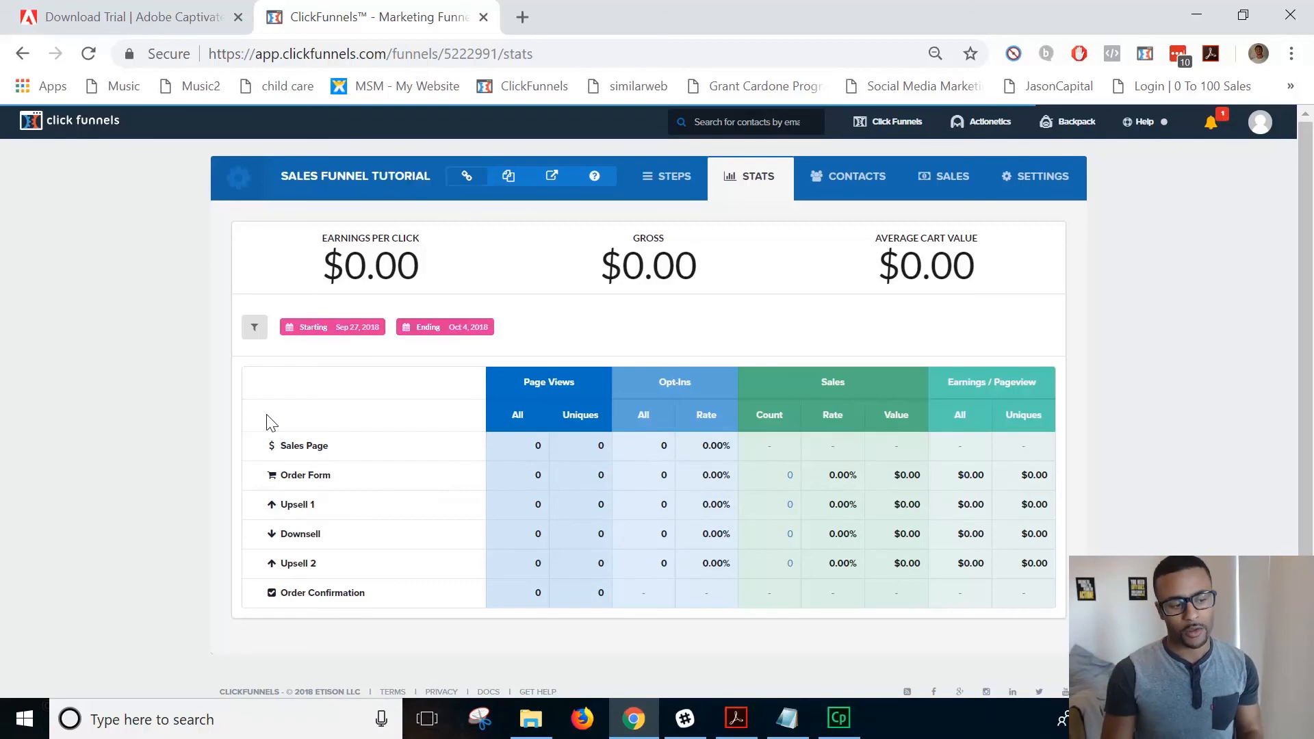
left_click_drag(799, 474, 1054, 476)
Review the contacts and sales pages of the Sales Funnel Tutorial funnel
mouse_move(888, 122)
left_click(885, 179)
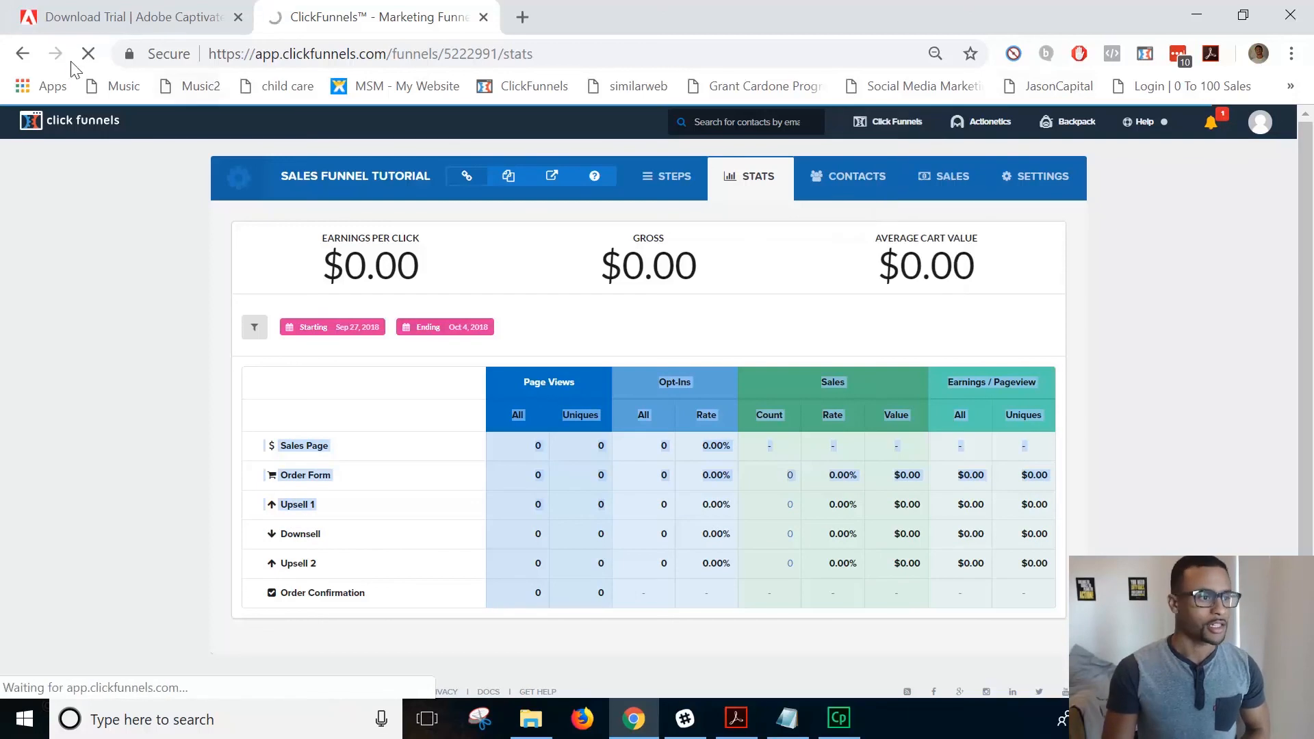
left_click(28, 57)
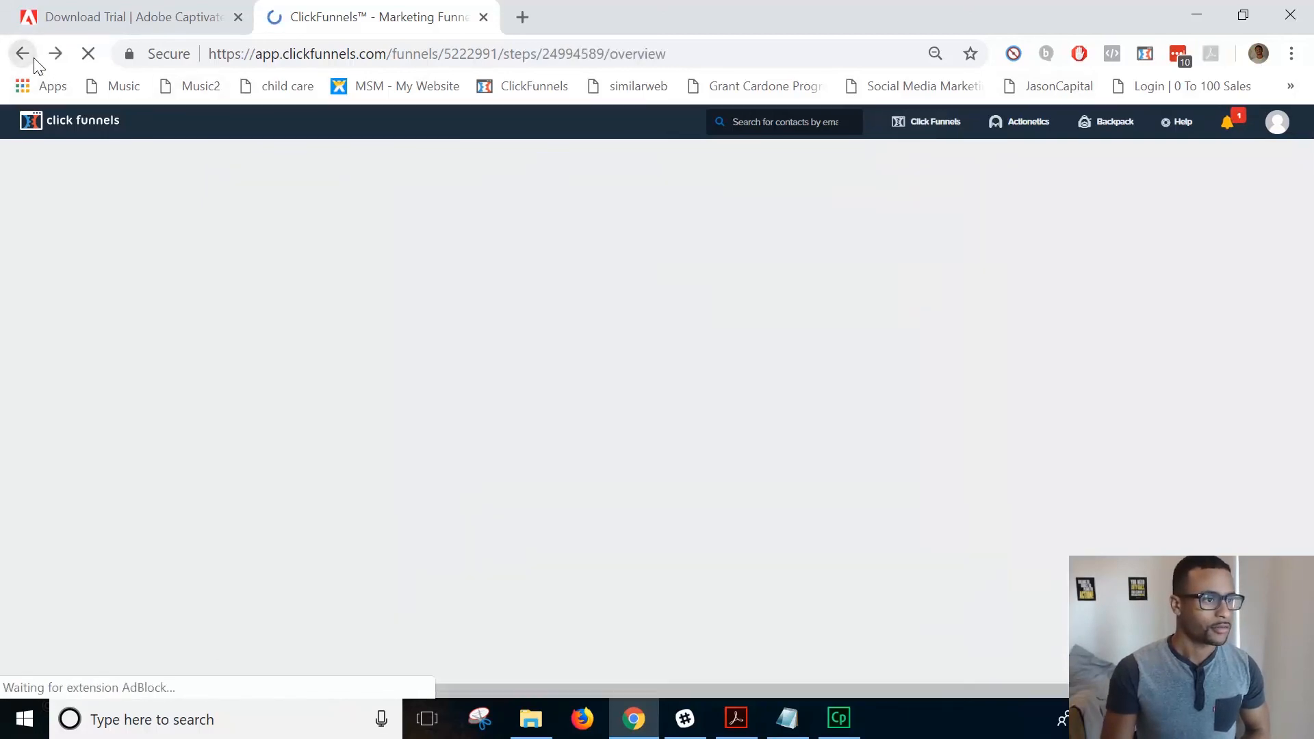
left_click(847, 184)
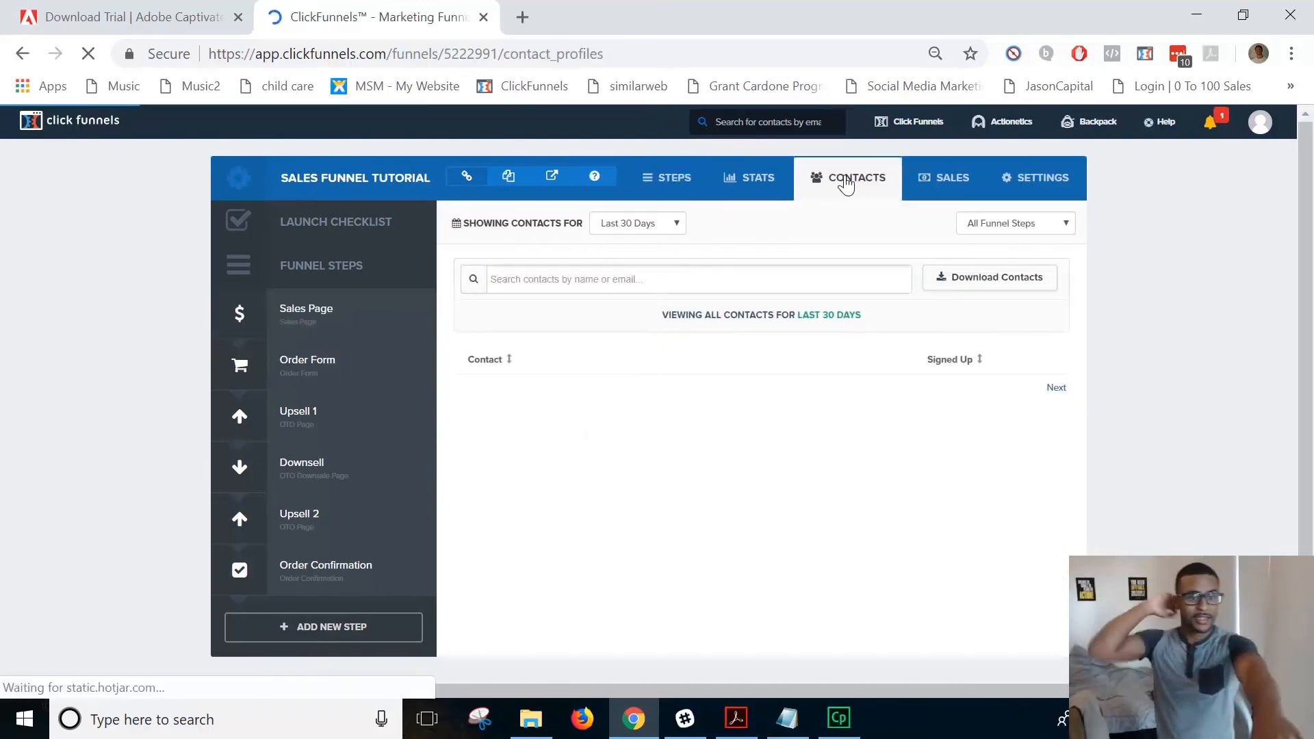
left_click(961, 188)
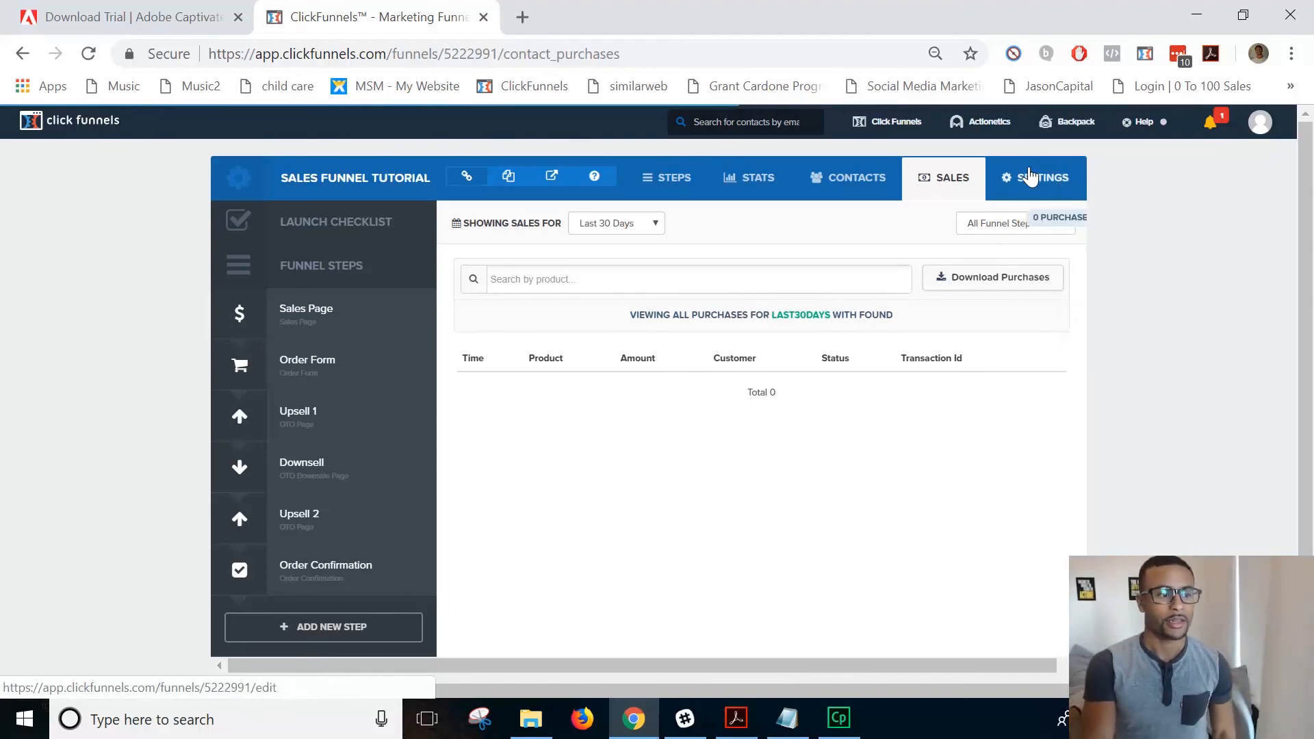
Open the Sales Funnel Tutorial funnel's settings and examine its name, path and head tracking code fields
left_click(1031, 178)
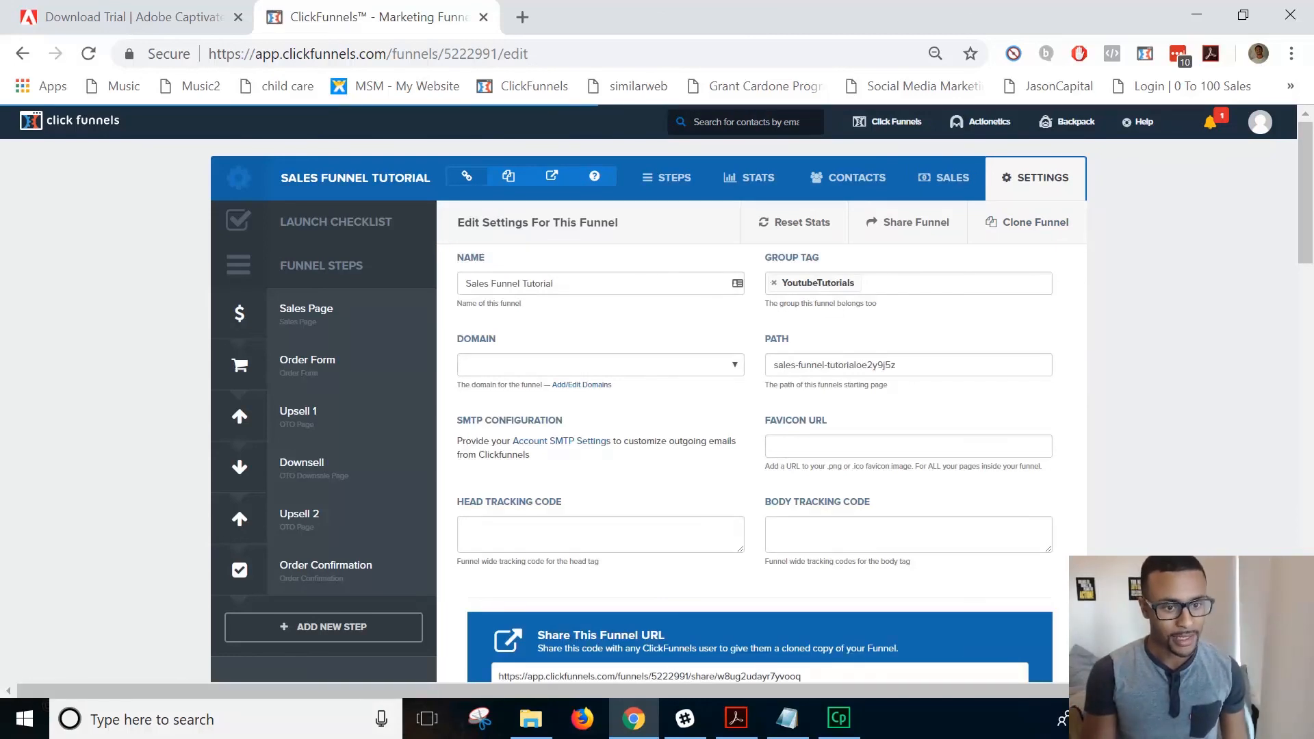
left_click_drag(554, 284, 470, 284)
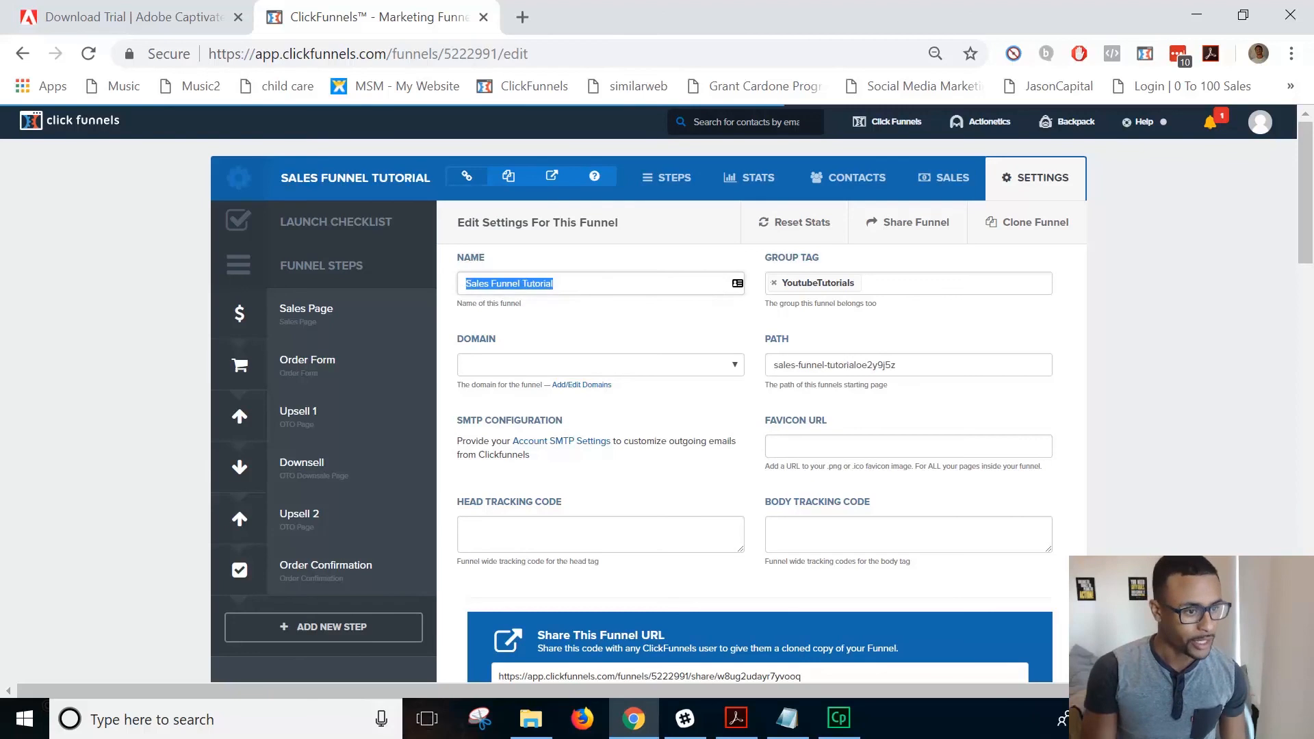
left_click_drag(849, 365, 870, 403)
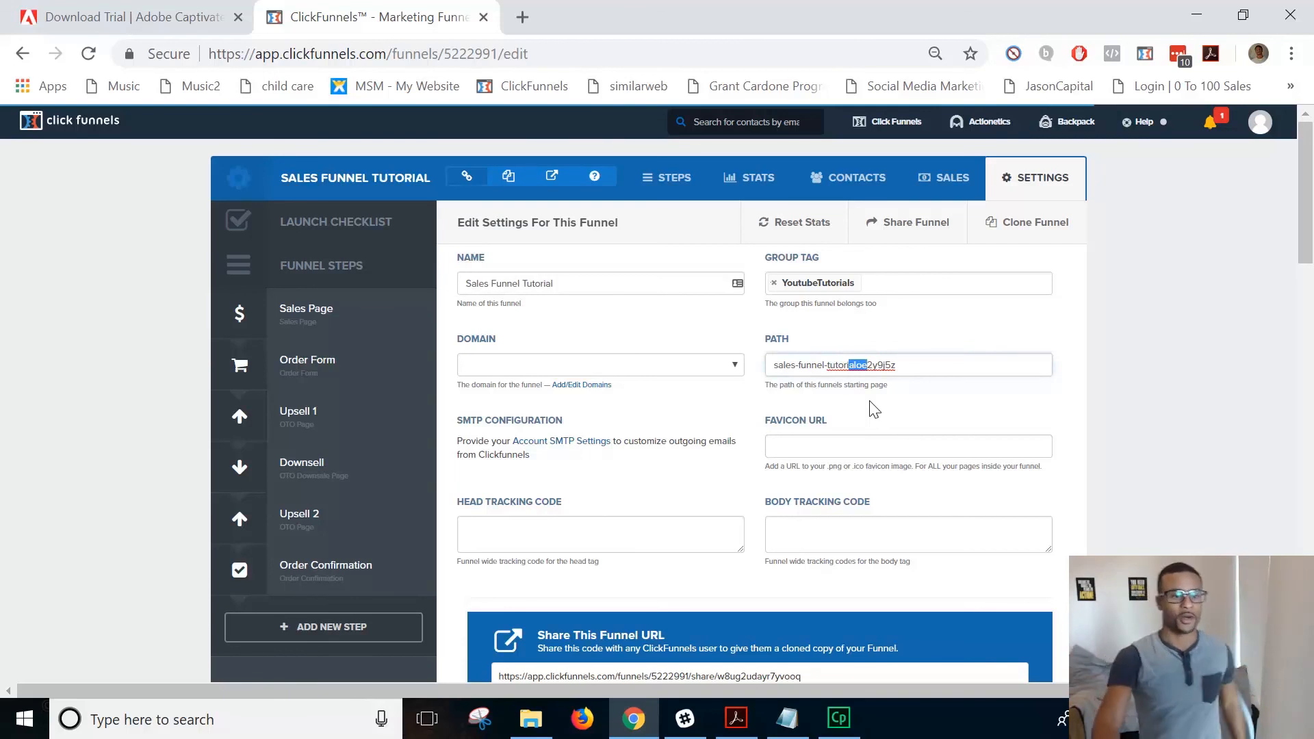
left_click(595, 533)
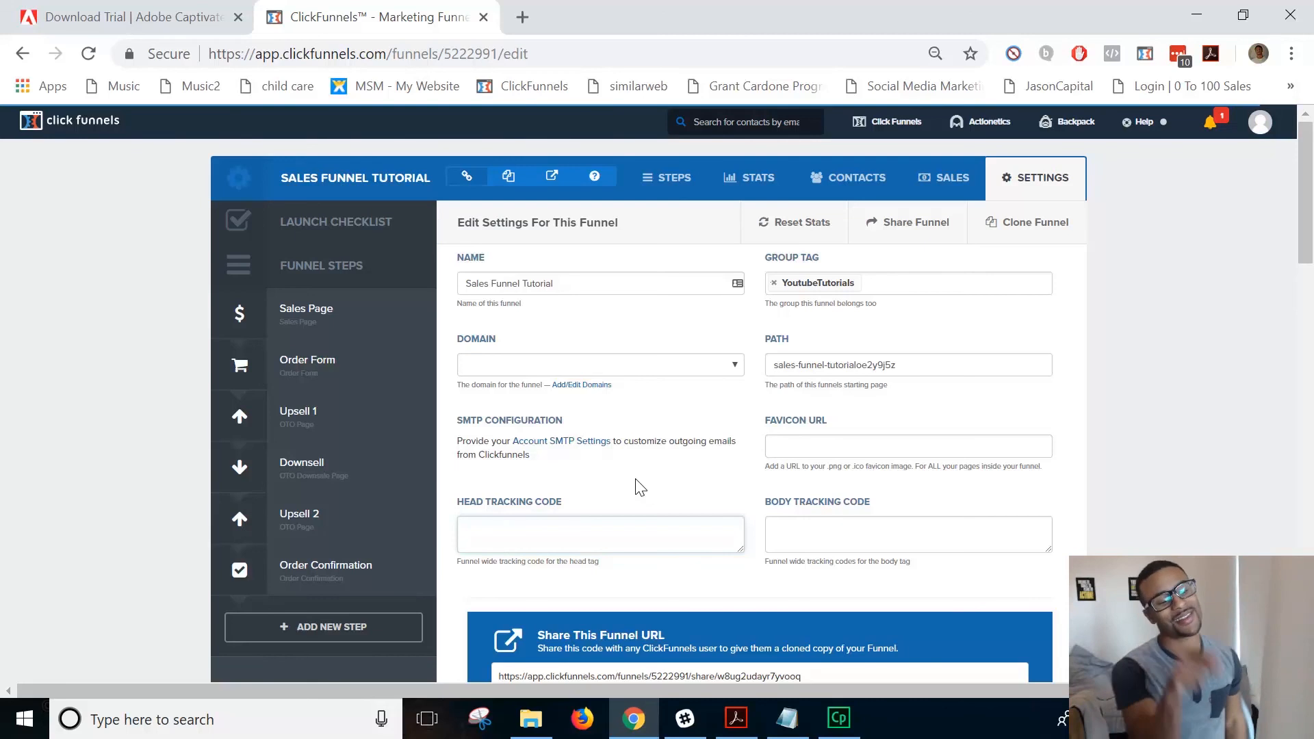
left_click(604, 520)
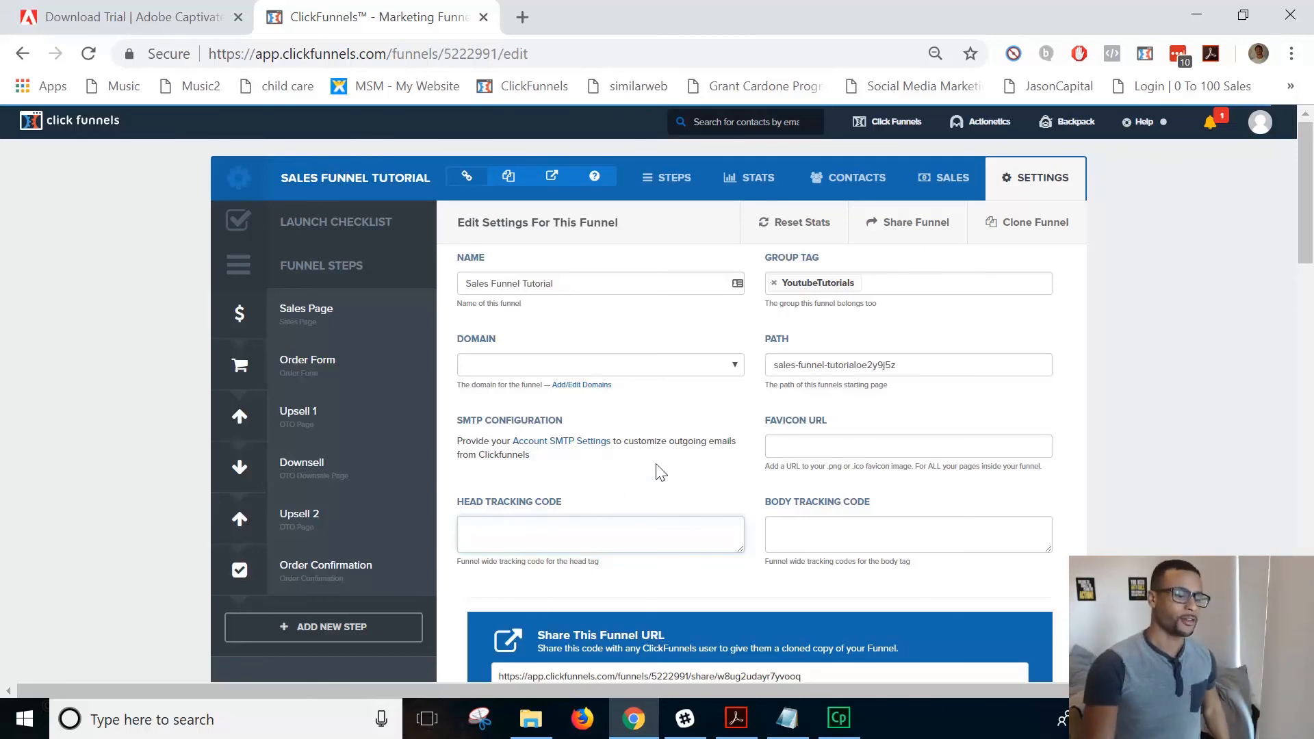
Look through the funnel settings down to the Backpack affiliate plans and the Zapier integration section
scroll(628, 469, "down", 9)
scroll(717, 243, "down", 6)
scroll(717, 243, "down", 9)
scroll(753, 228, "up", 13)
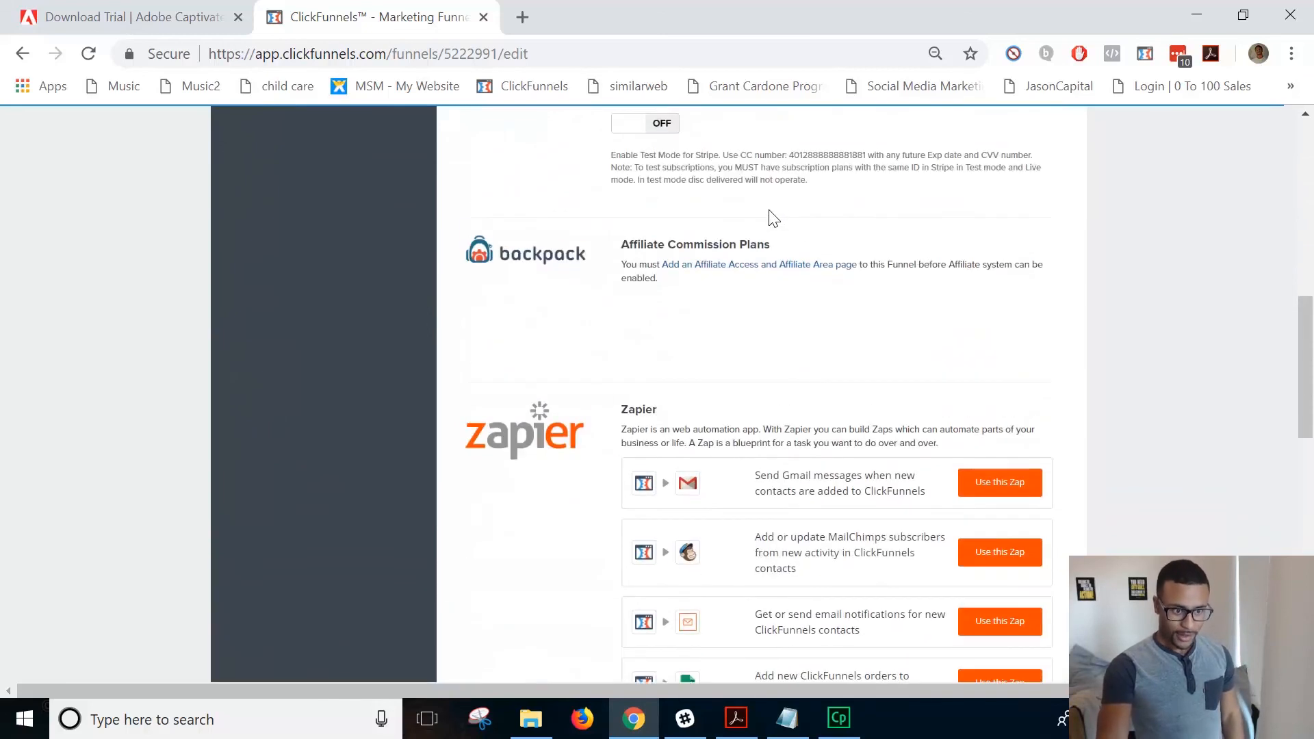
scroll(769, 209, "down", 13)
scroll(717, 202, "up", 9)
scroll(717, 208, "up", 3)
left_click_drag(532, 336, 499, 389)
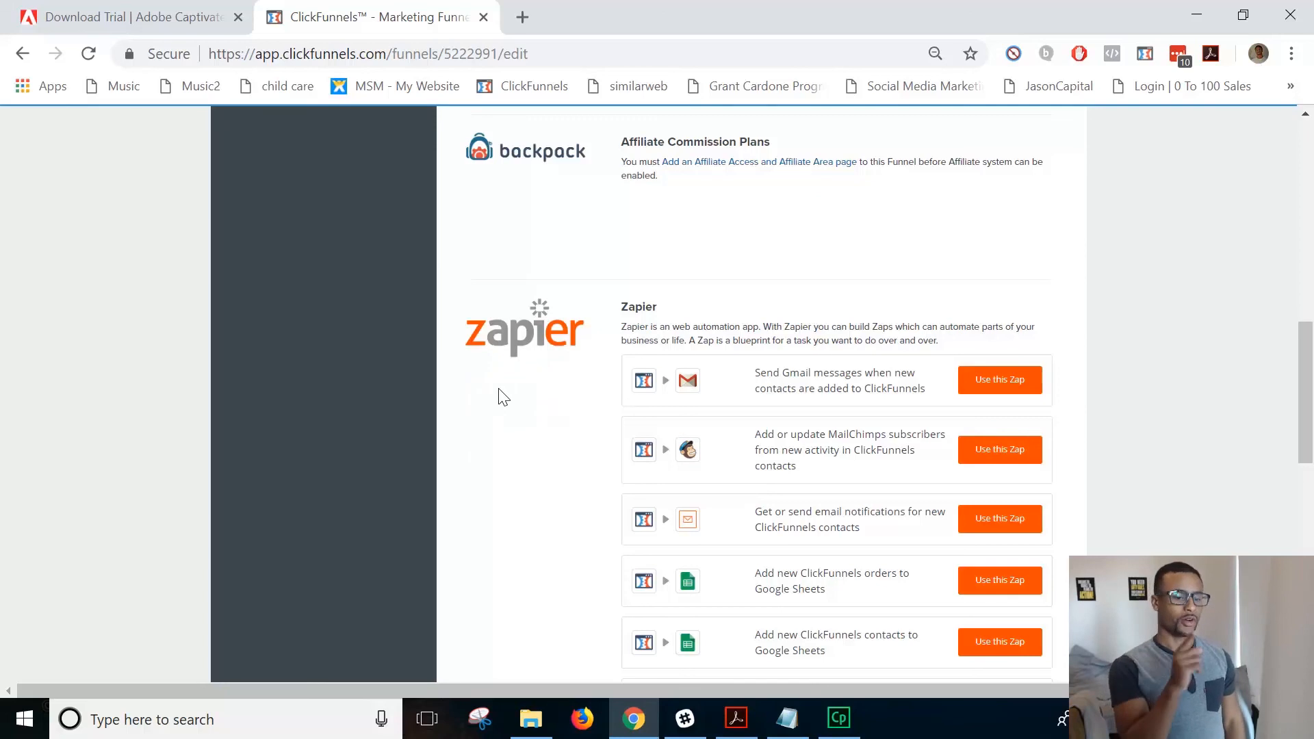
left_click_drag(469, 301, 490, 376)
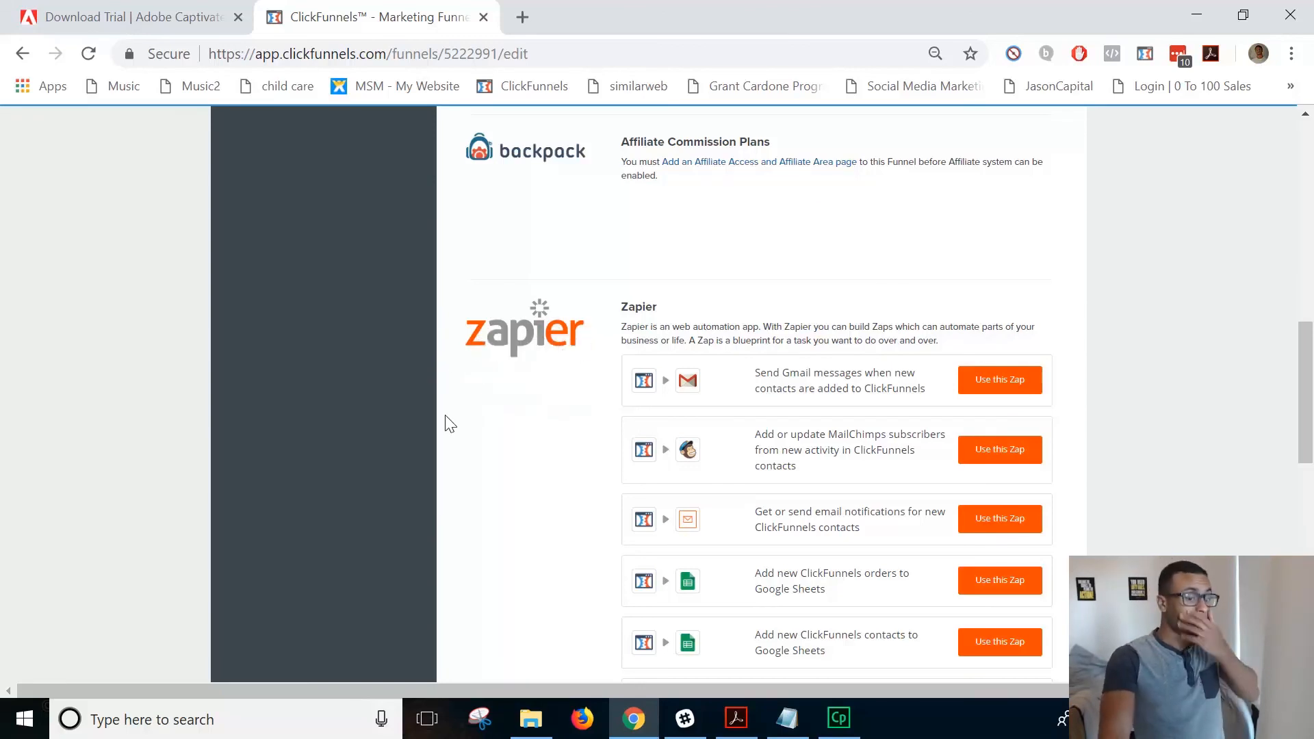
Review the remaining Zapier zaps, Webhooks and 3rd Party Membership Access sections of the funnel settings
scroll(490, 402, "down", 1)
scroll(490, 402, "down", 7)
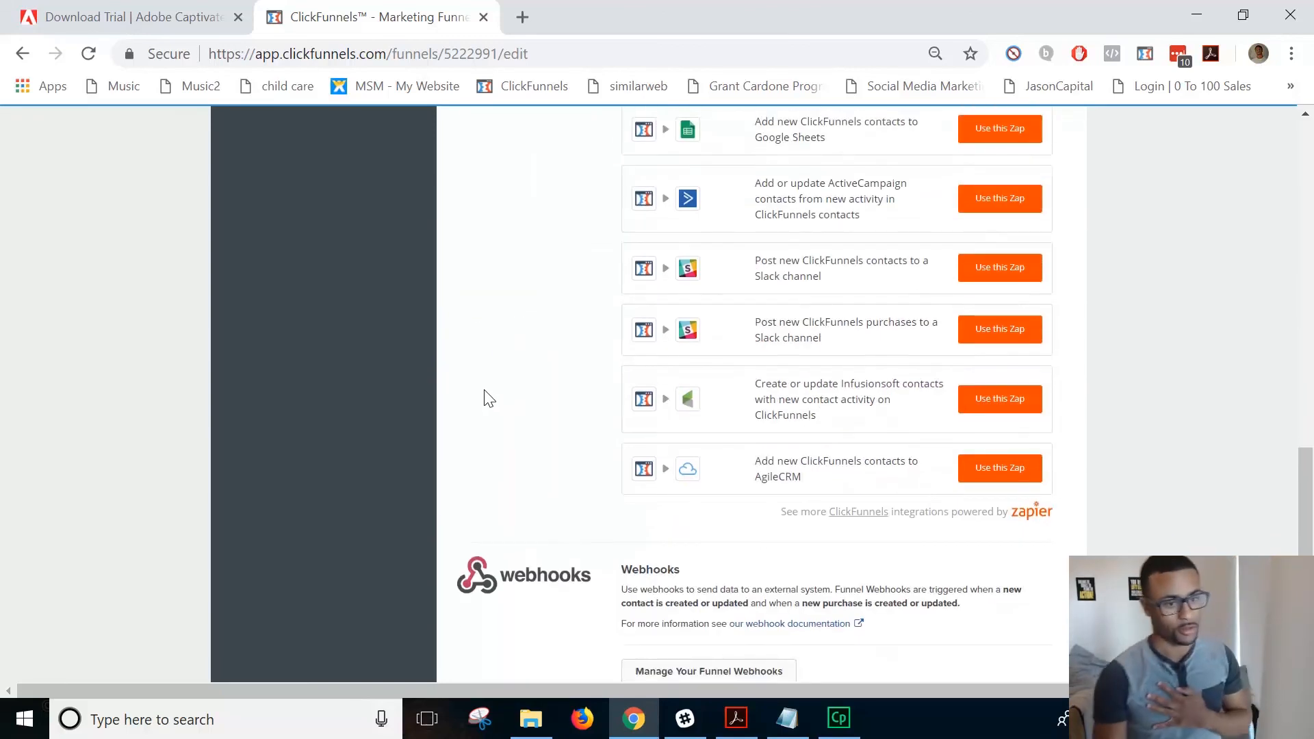
scroll(488, 397, "down", 5)
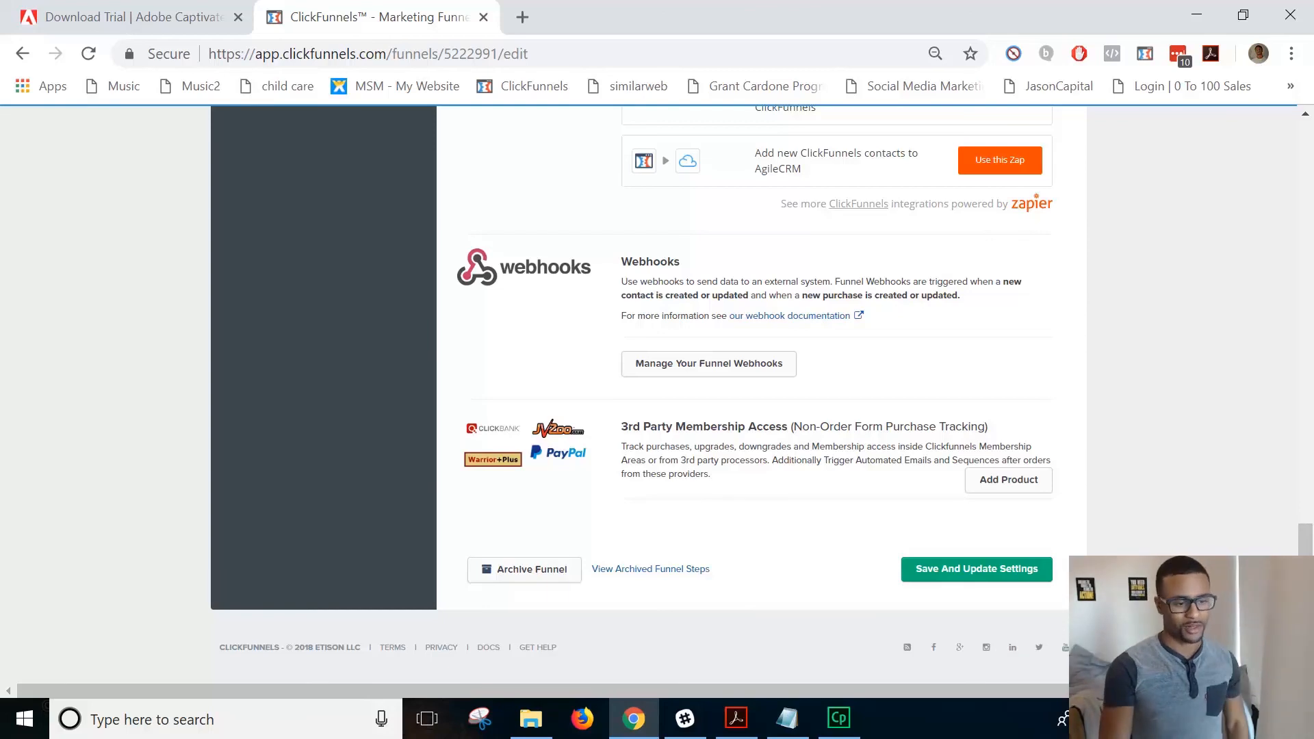
scroll(644, 405, "up", 8)
scroll(643, 405, "up", 5)
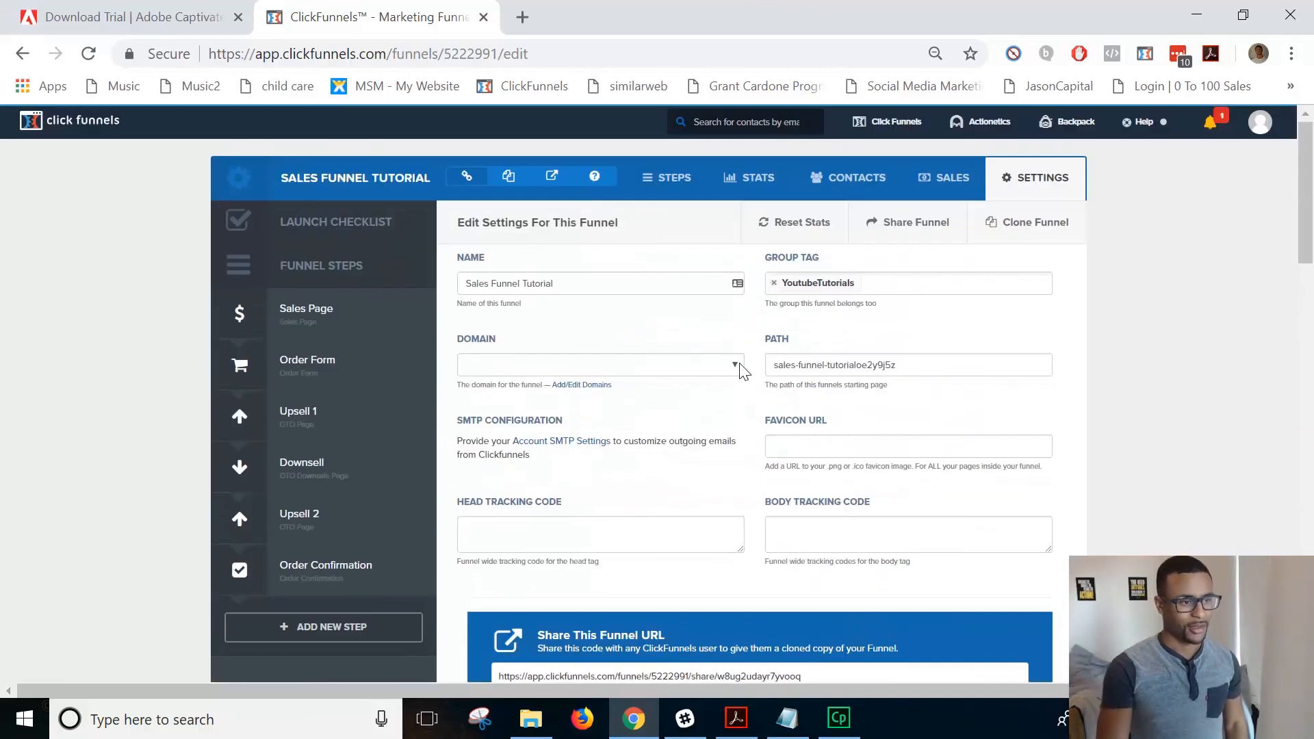
View the overviews of the Upsell 1 and Downsell steps, and return to the list of all funnels
left_click(243, 423)
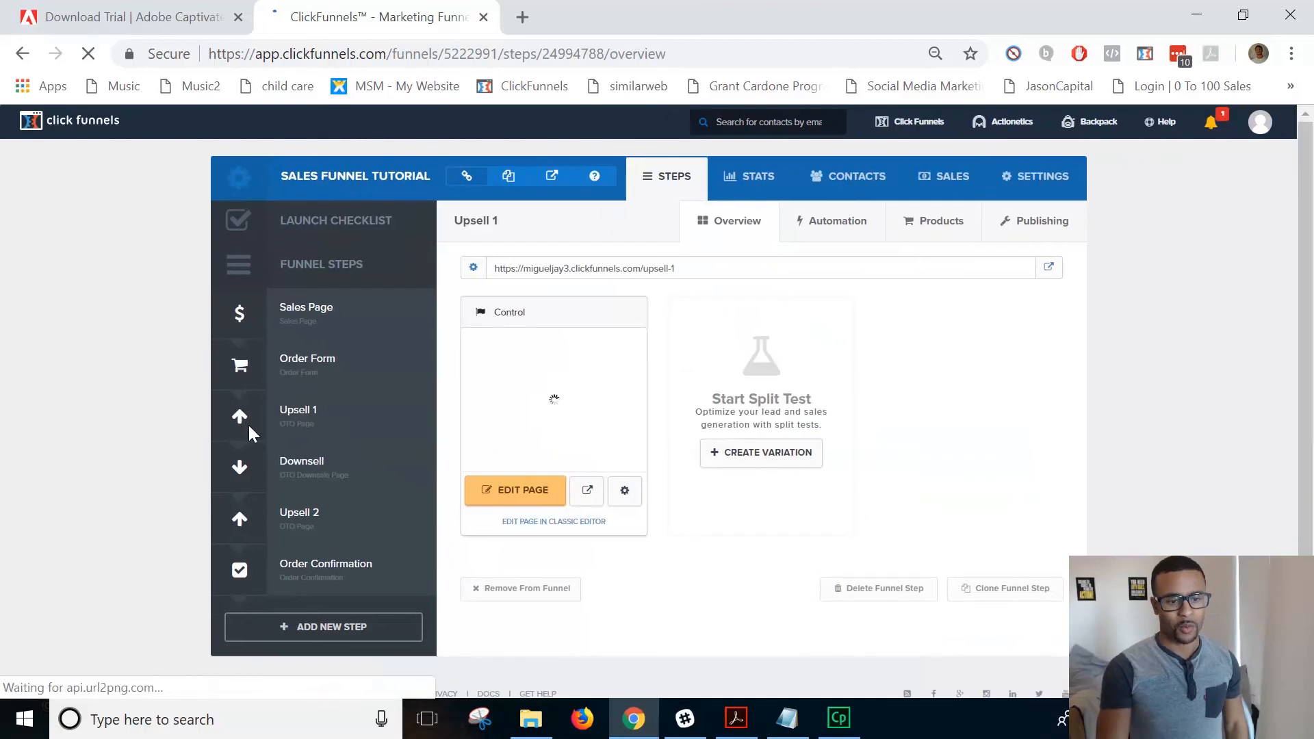
left_click(277, 478)
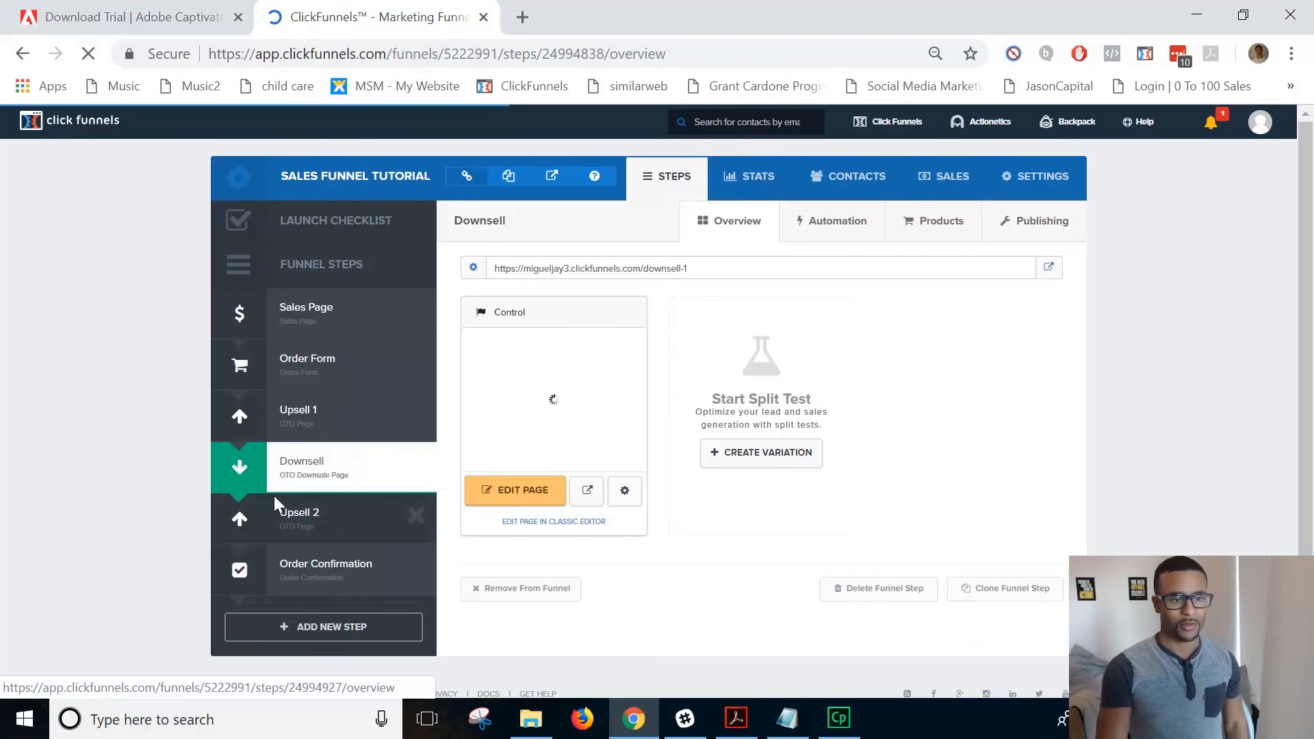
mouse_move(883, 123)
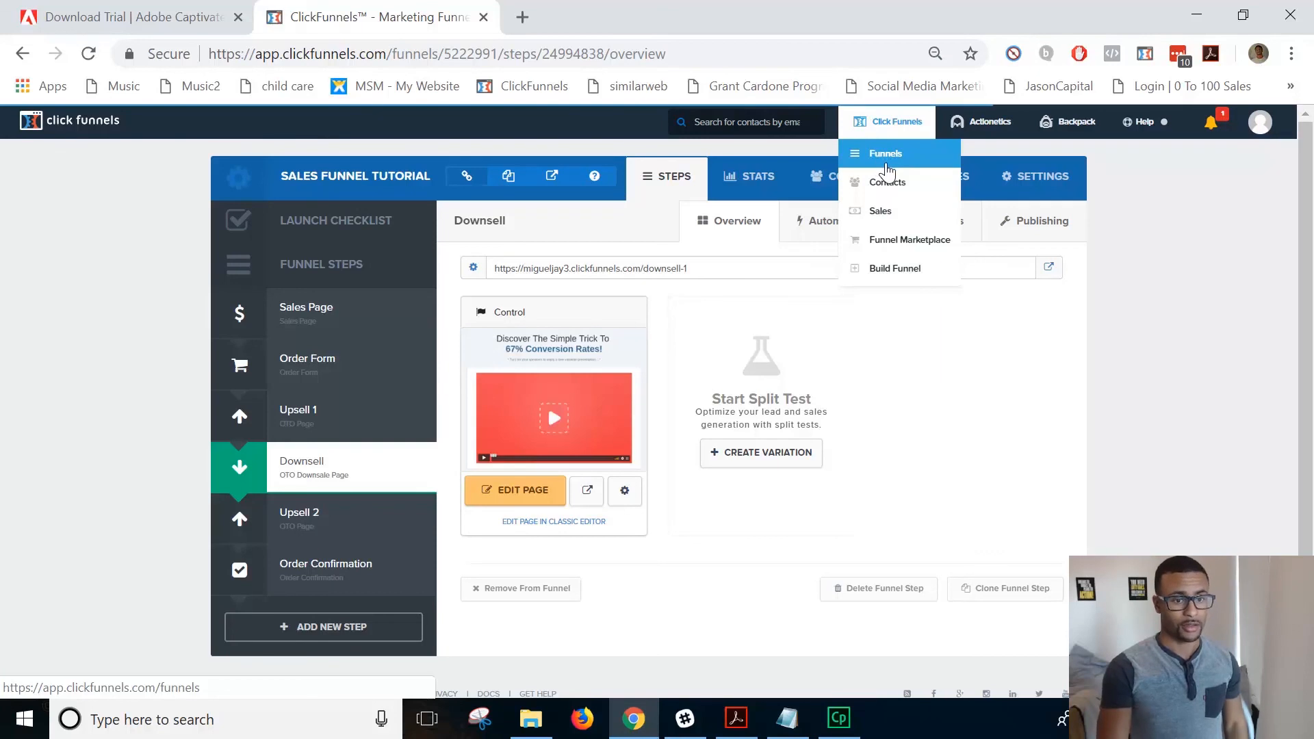
left_click(887, 168)
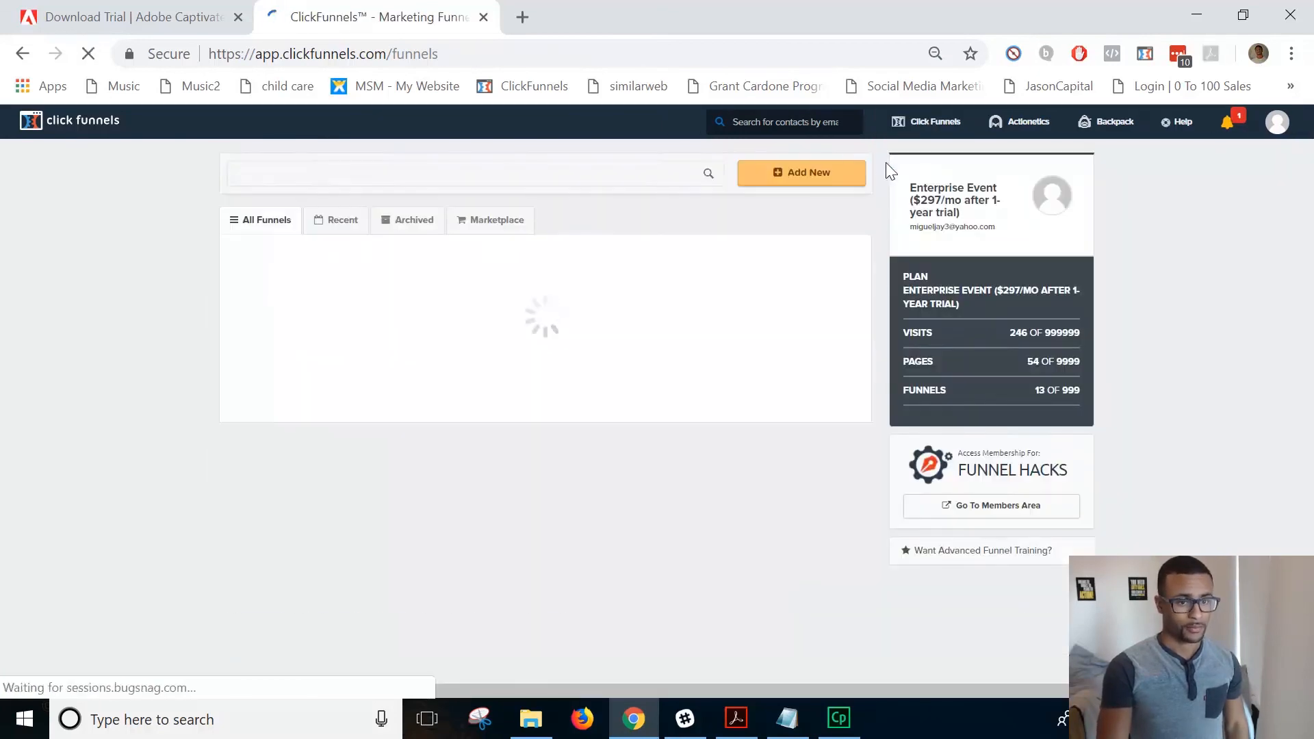